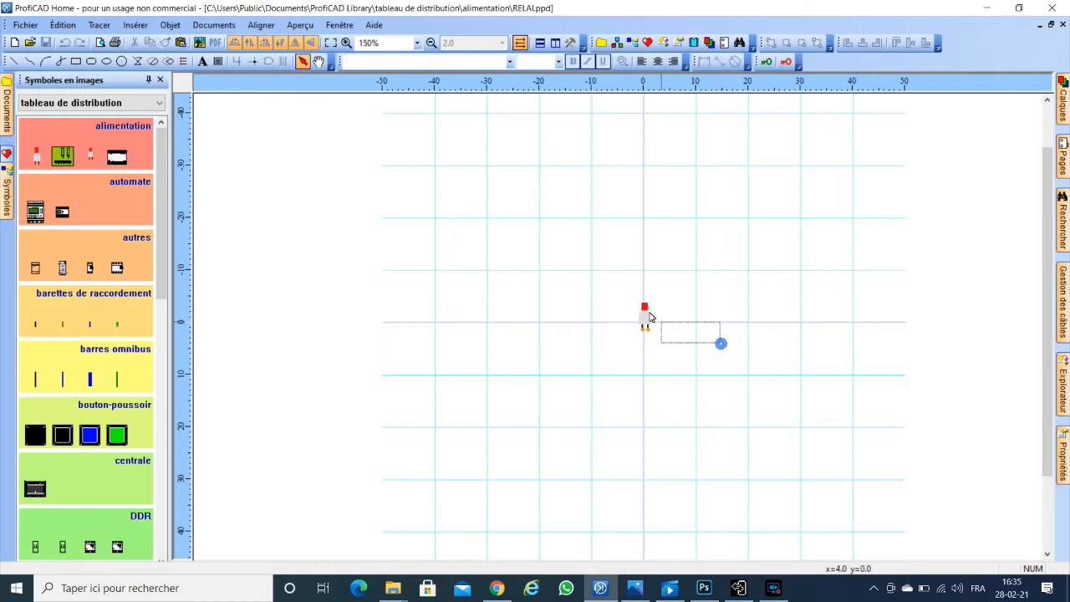
# - Move the small red and grey symbol from the origin off the grid, to about x -64, y 20
pyautogui.moveTo(645, 316); pyautogui.dragTo(303, 445)
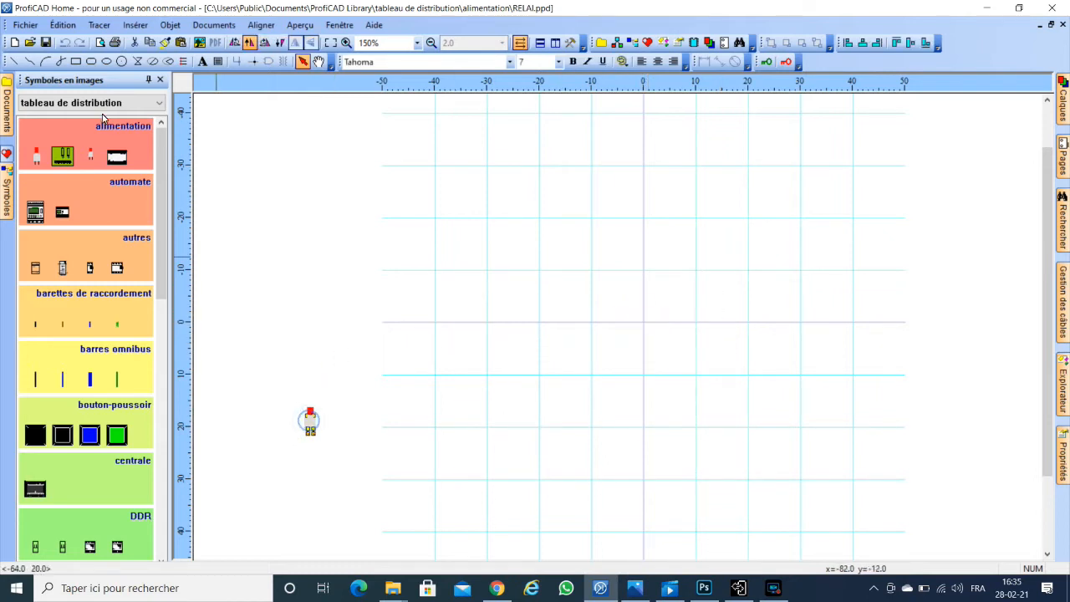
pyautogui.click(30, 62)
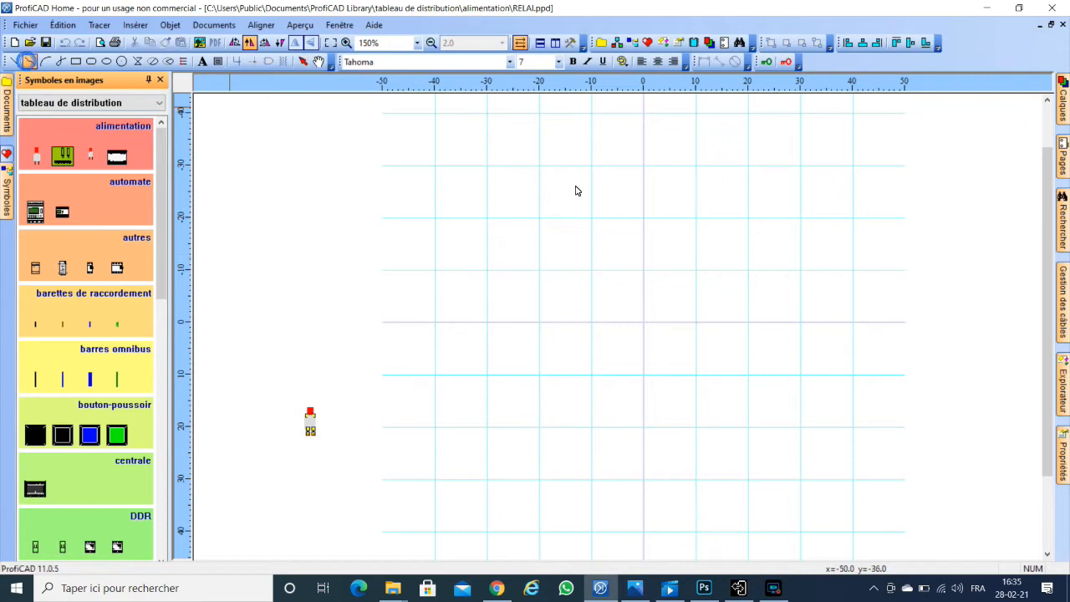
pyautogui.click(612, 286)
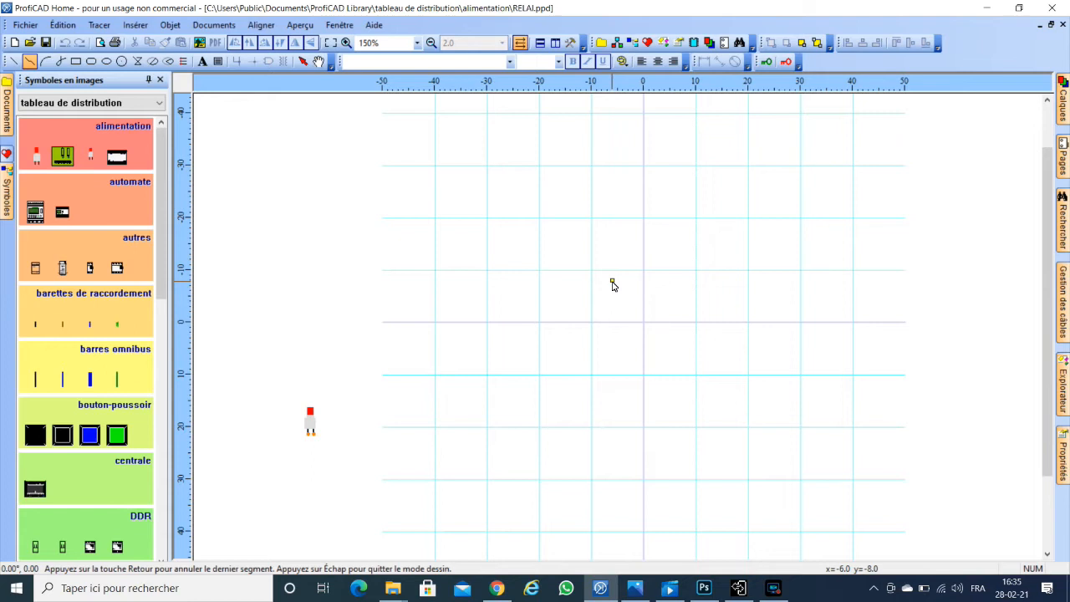
pyautogui.click(632, 272)
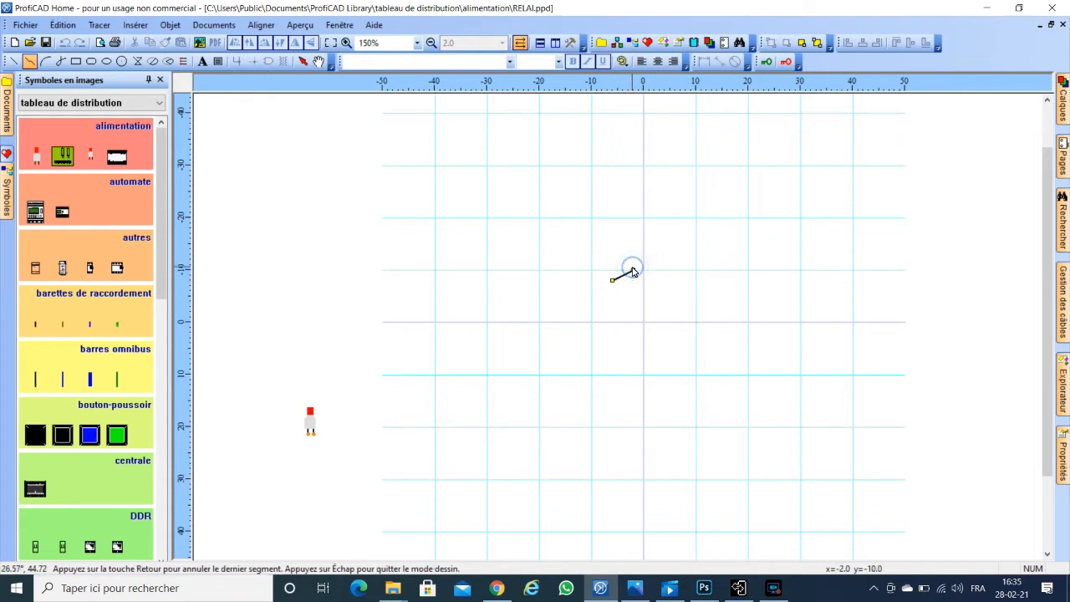
pyautogui.doubleClick(629, 278)
pyautogui.press('Escape')
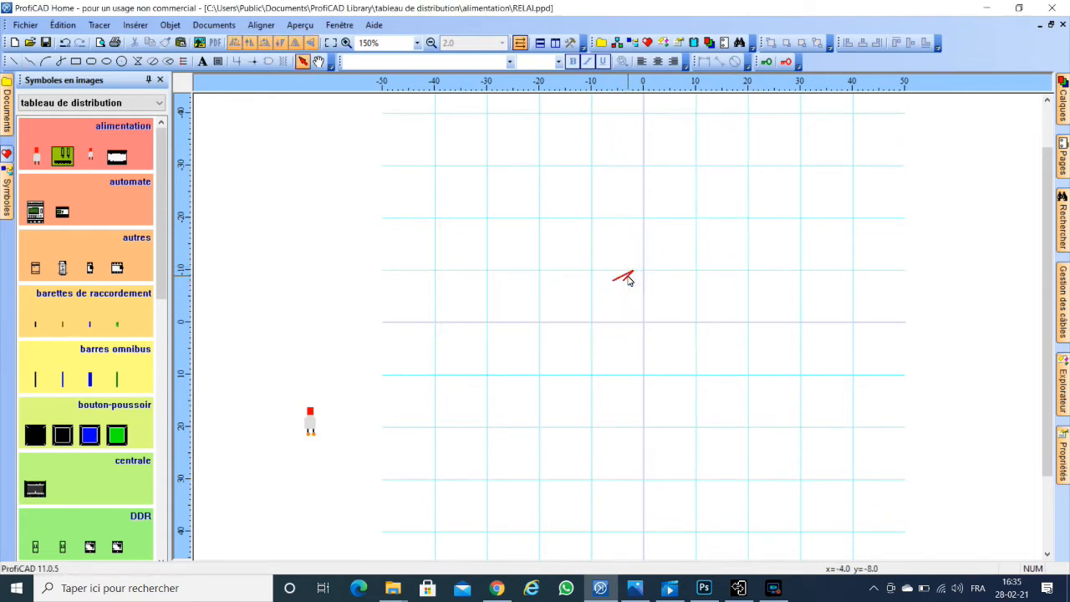
pyautogui.click(628, 279)
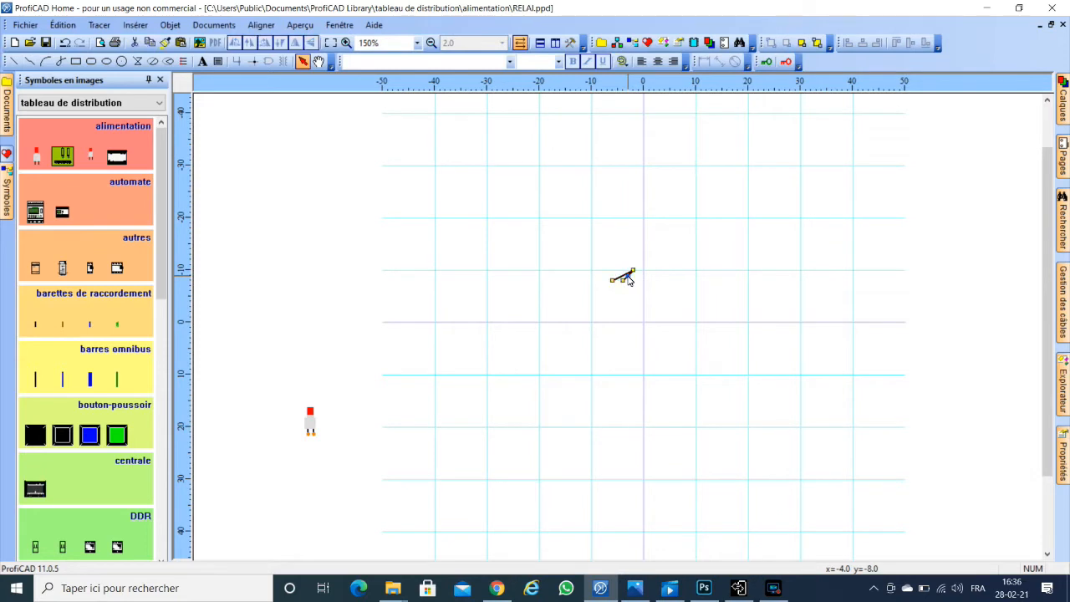
pyautogui.press('Delete')
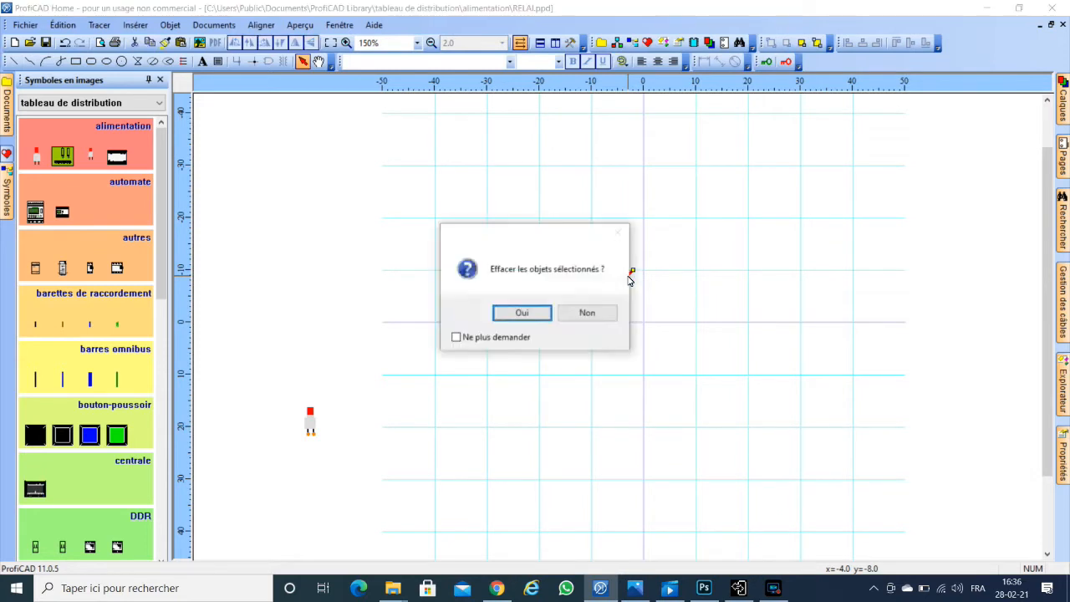
pyautogui.press('Return')
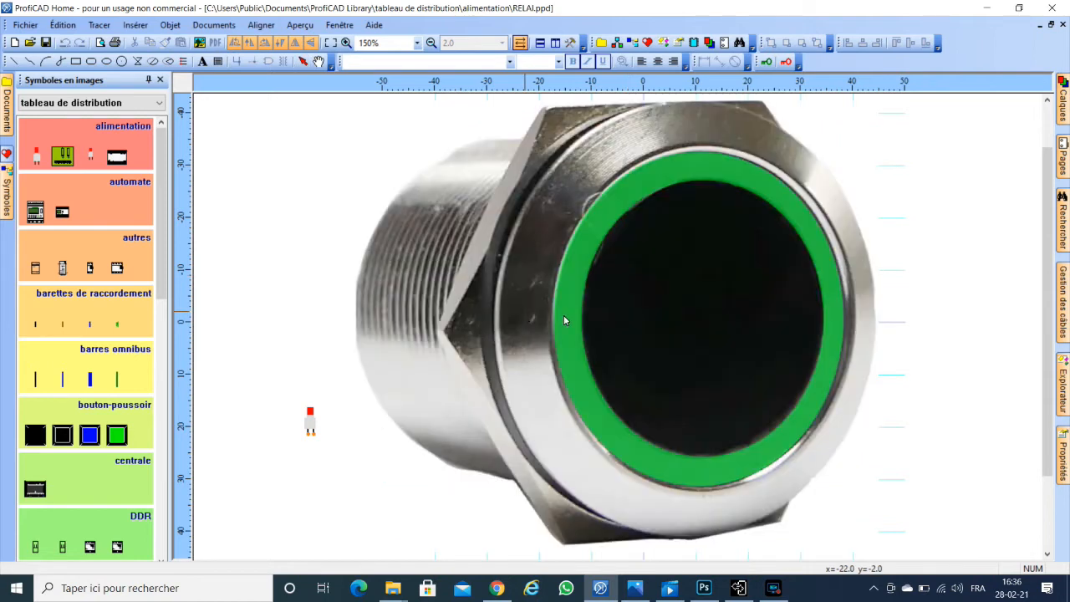
# - Shrink the push-button reference picture to about 18 units wide and place it beside the grid, above the small symbol
pyautogui.click(630, 249)
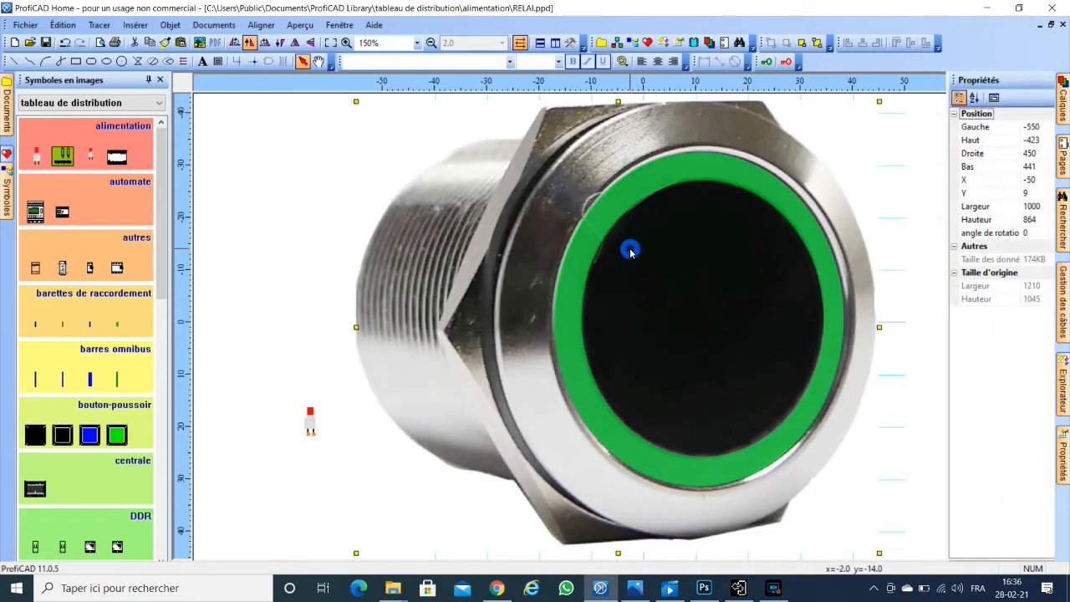
pyautogui.moveTo(879, 104); pyautogui.dragTo(374, 233)
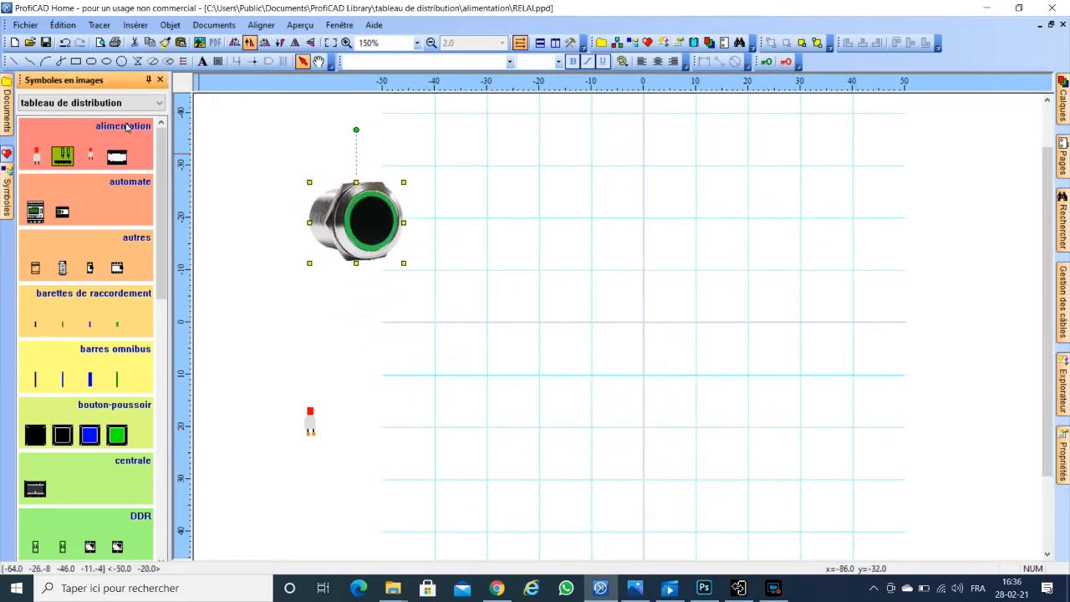
# - Draw a closed octagon about 32 units wide and 30 high as a polyline, starting at x -16, y 0 and centred on the vertical axis
pyautogui.click(29, 61)
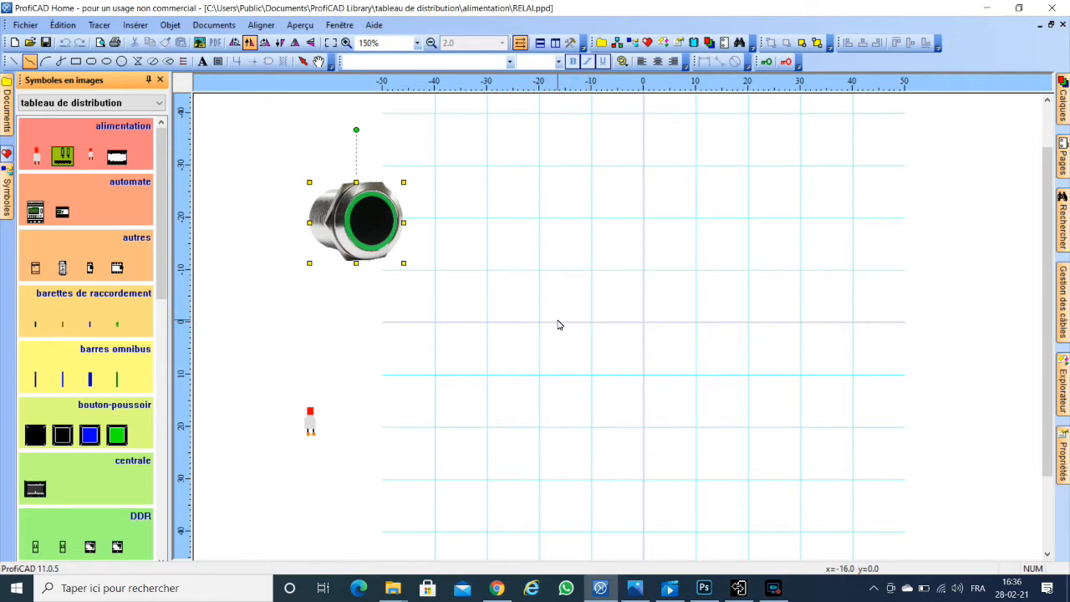
pyautogui.click(559, 323)
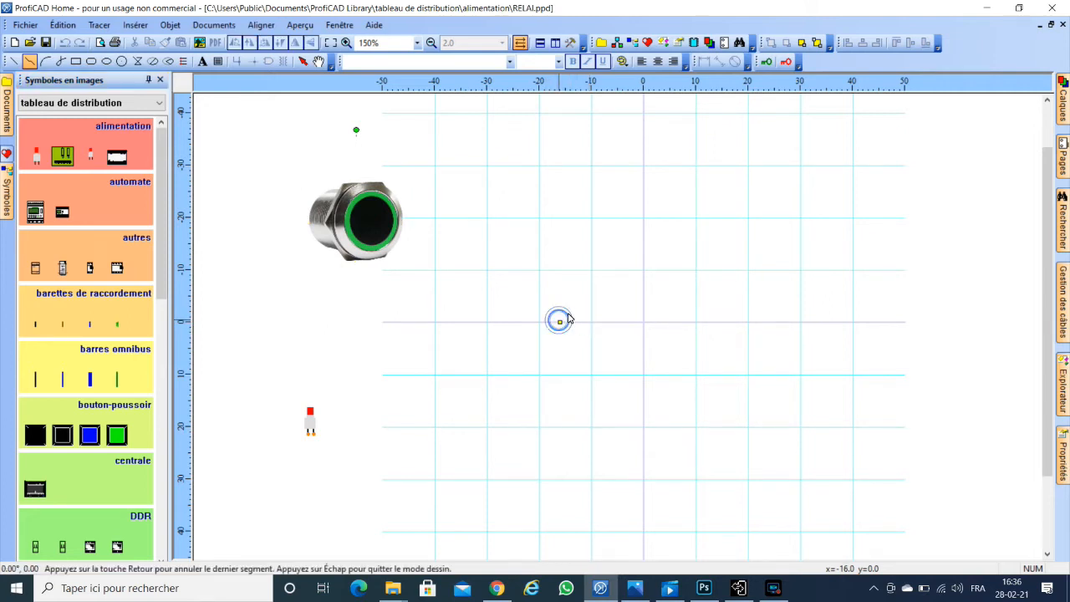
pyautogui.click(611, 271)
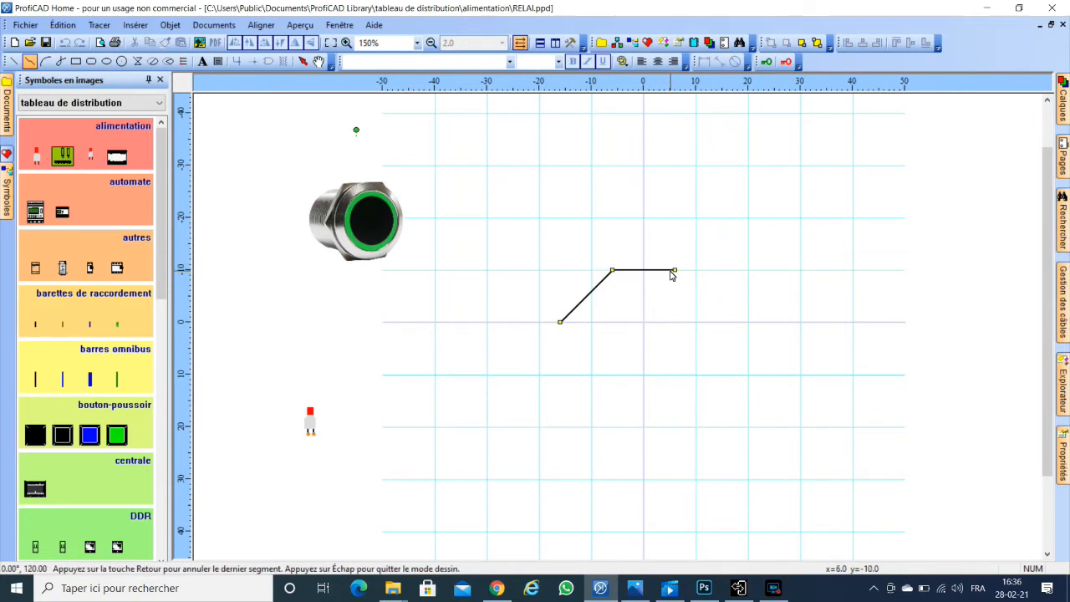
pyautogui.click(673, 272)
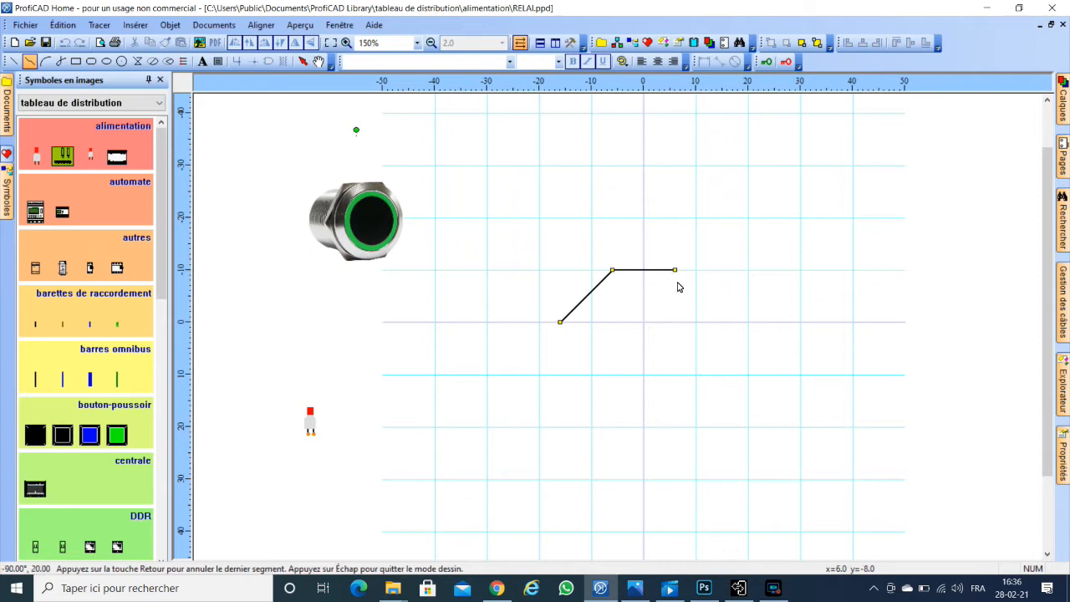
pyautogui.click(727, 323)
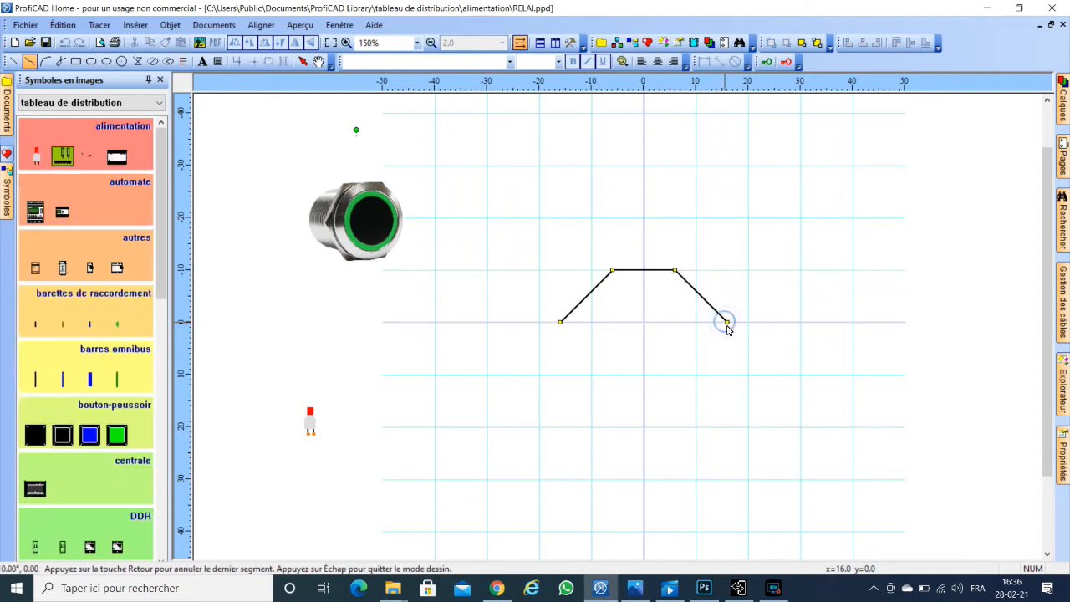
pyautogui.click(728, 375)
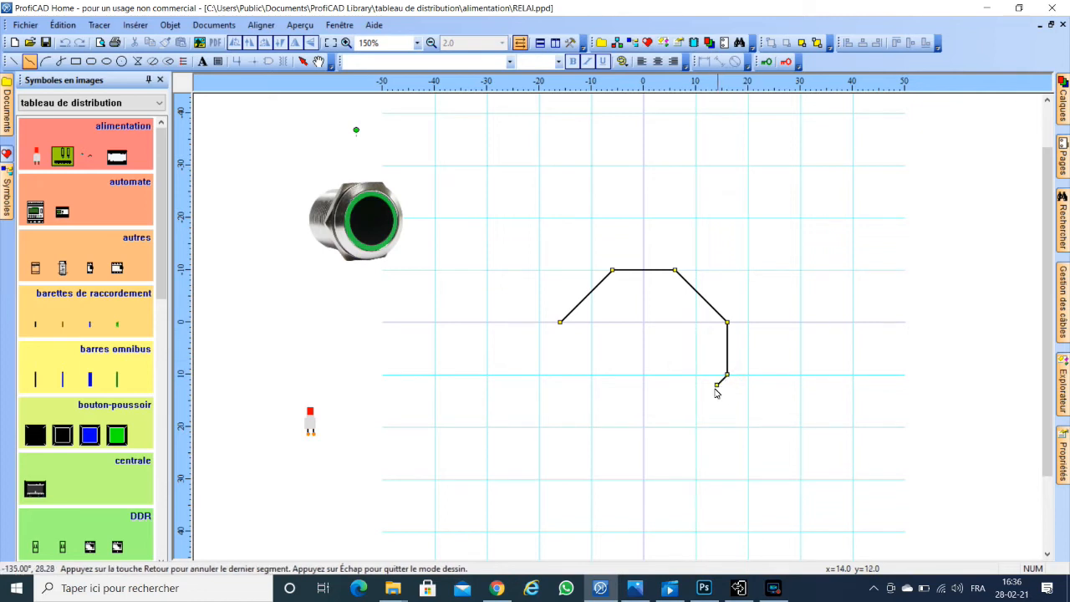
pyautogui.click(676, 427)
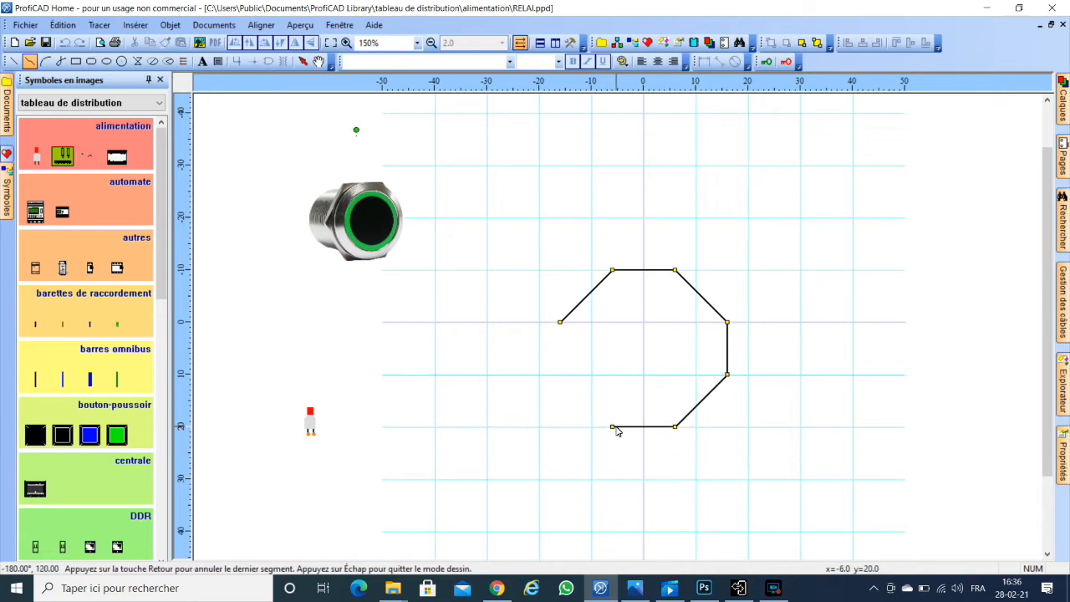
pyautogui.click(614, 428)
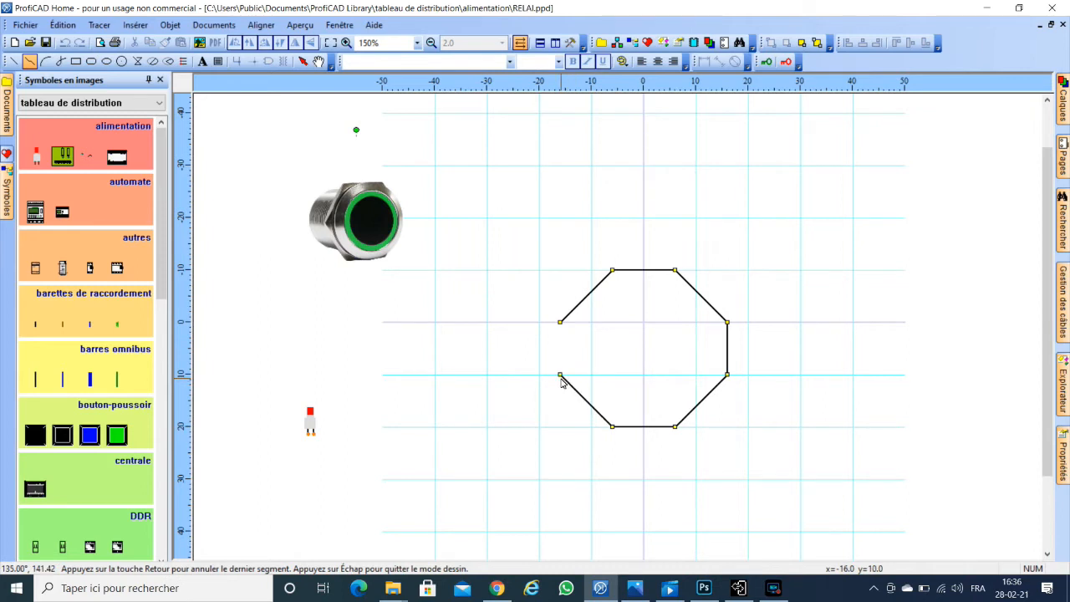
pyautogui.click(560, 375)
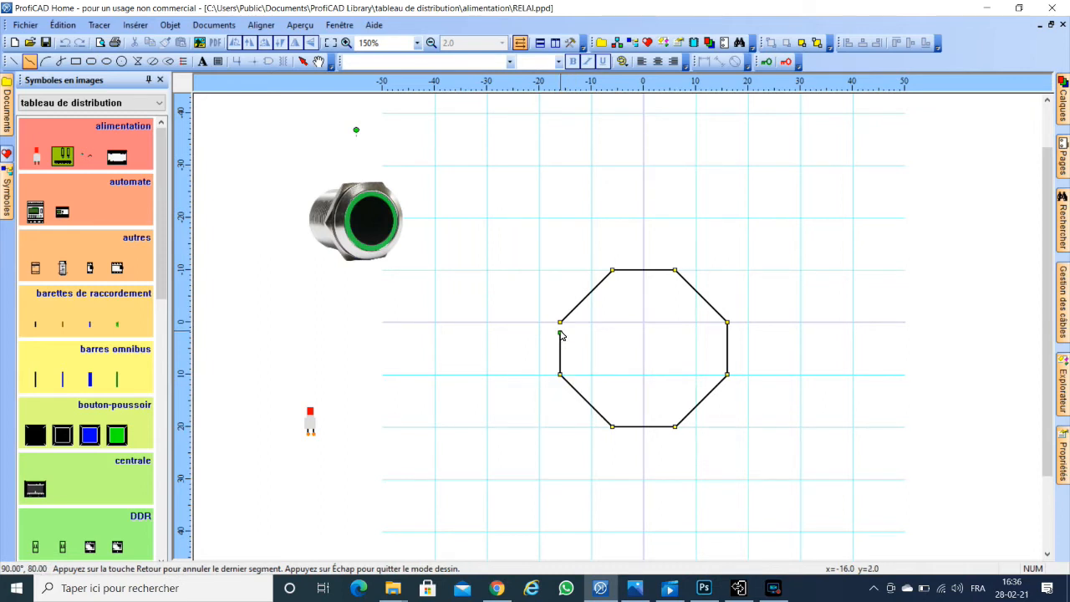
pyautogui.click(560, 325)
pyautogui.click(560, 326)
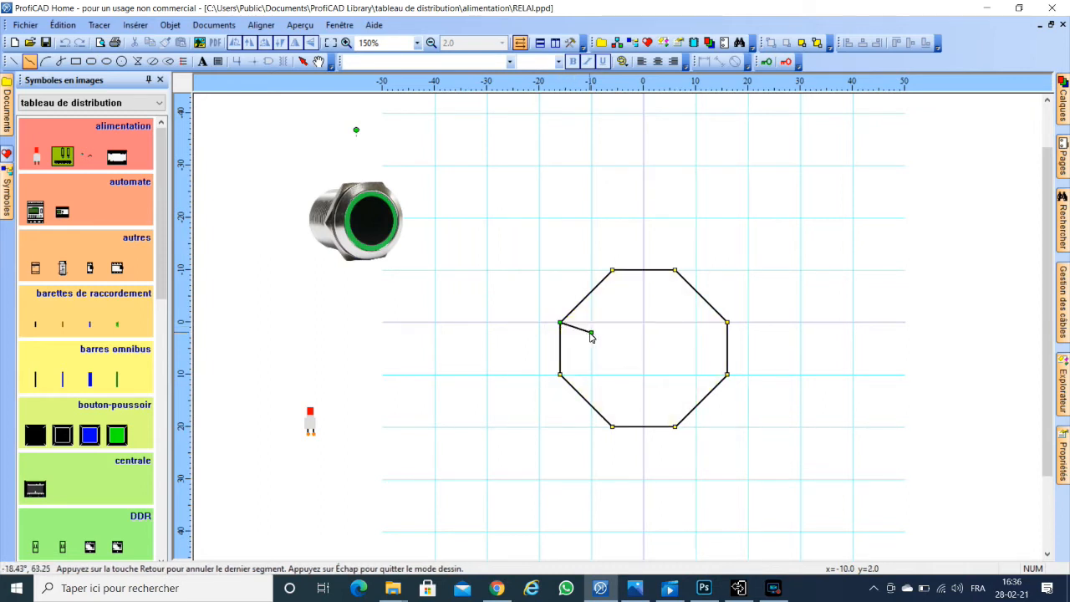
pyautogui.press('Escape')
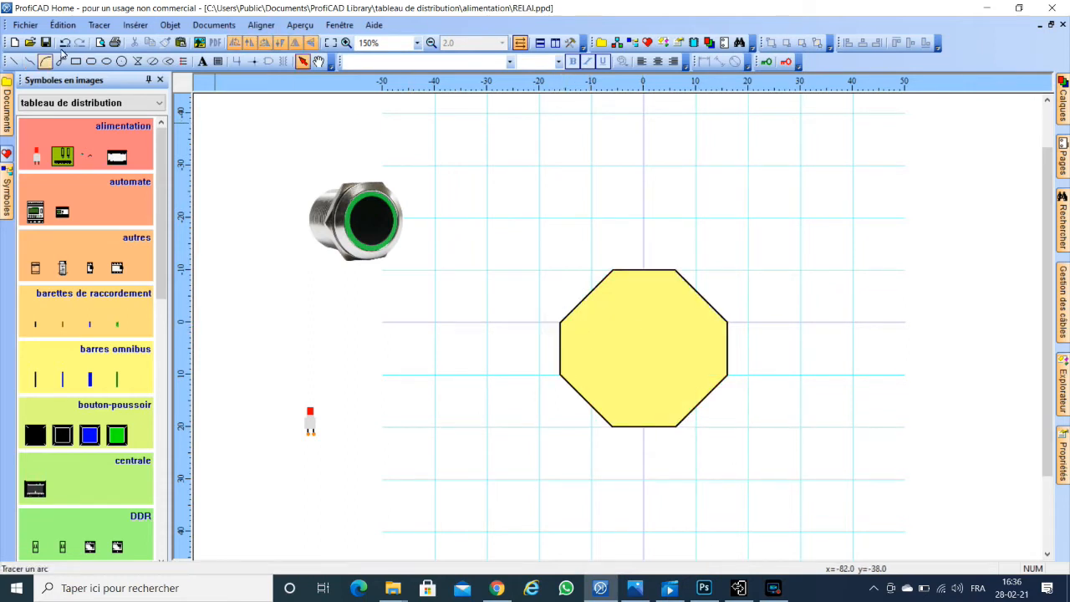
# - Draw a circle about 27 units in diameter and position it inside the octagon
pyautogui.click(121, 64)
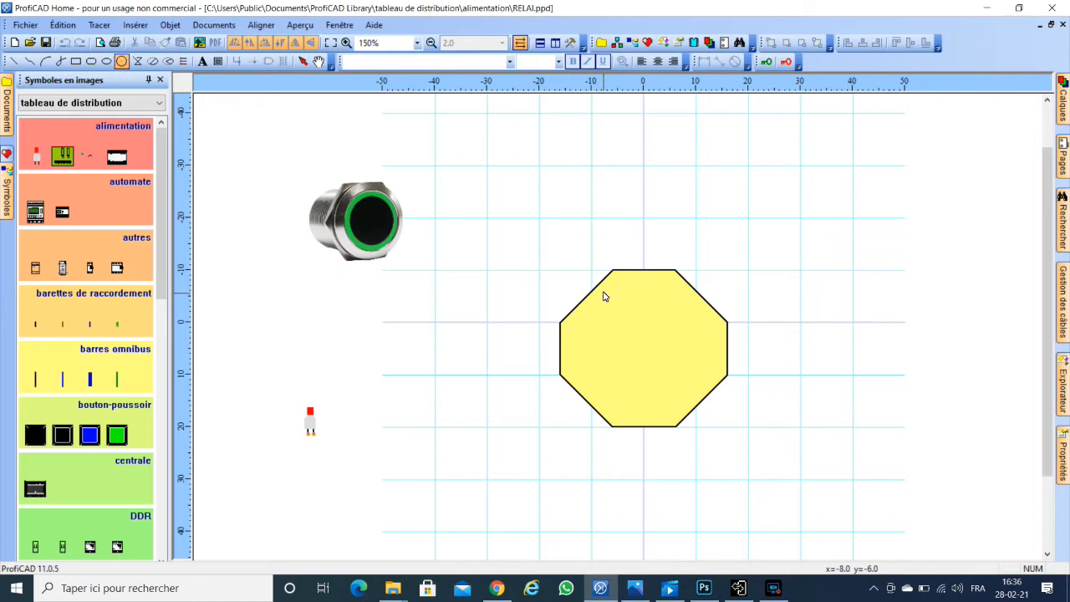
pyautogui.moveTo(620, 284)
pyautogui.mouseDown()
pyautogui.moveTo(613, 354)
pyautogui.moveTo(612, 341)
pyautogui.mouseUp()
pyautogui.press('Escape')
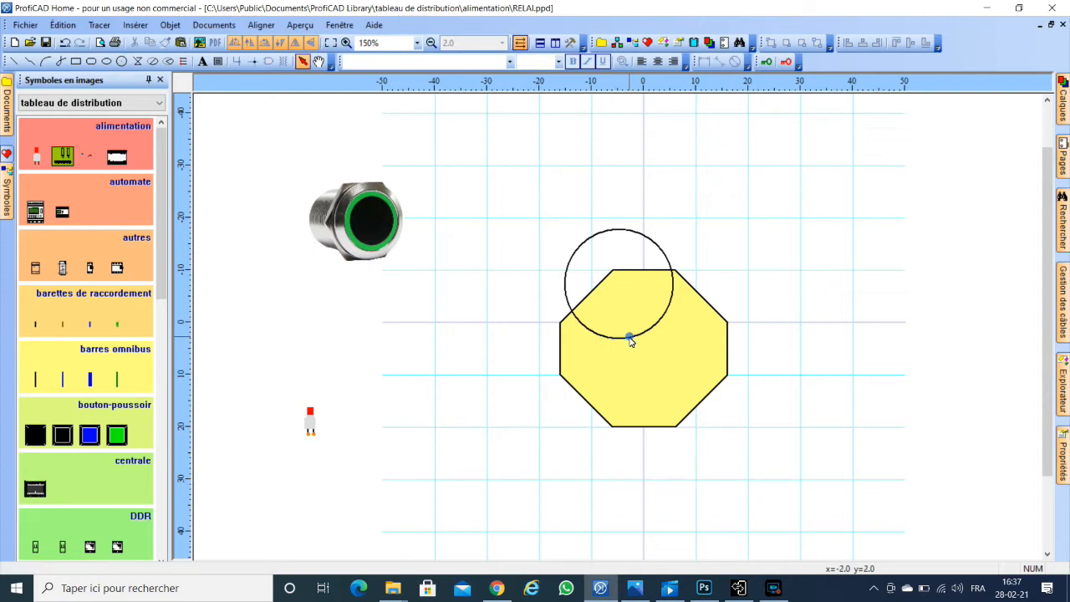
pyautogui.click(629, 338)
pyautogui.moveTo(610, 234); pyautogui.dragTo(635, 298)
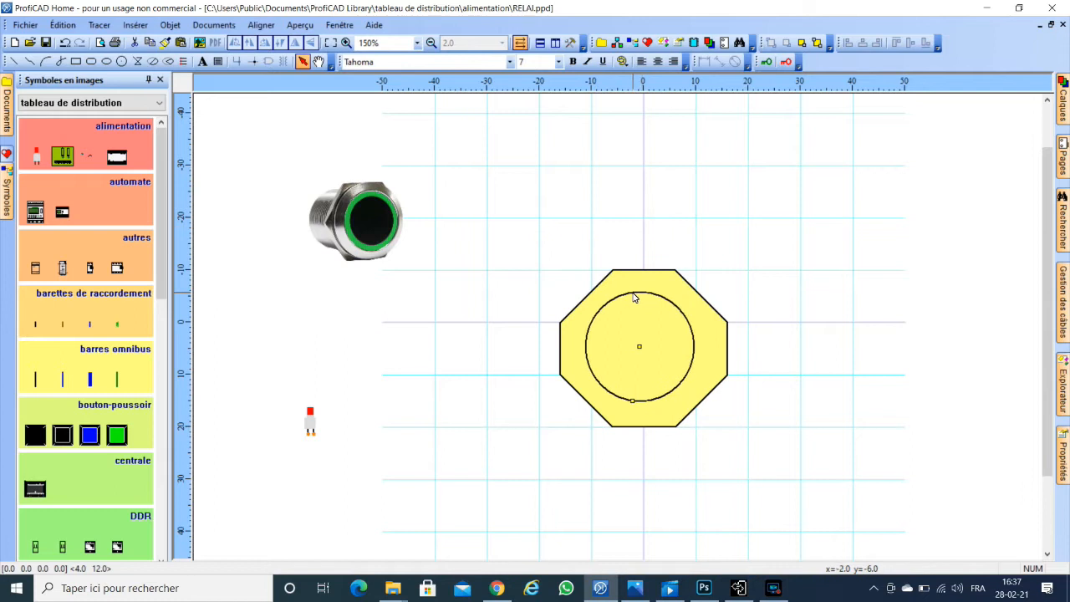
pyautogui.moveTo(633, 403)
pyautogui.mouseDown()
pyautogui.moveTo(633, 427)
pyautogui.moveTo(633, 418)
pyautogui.mouseUp()
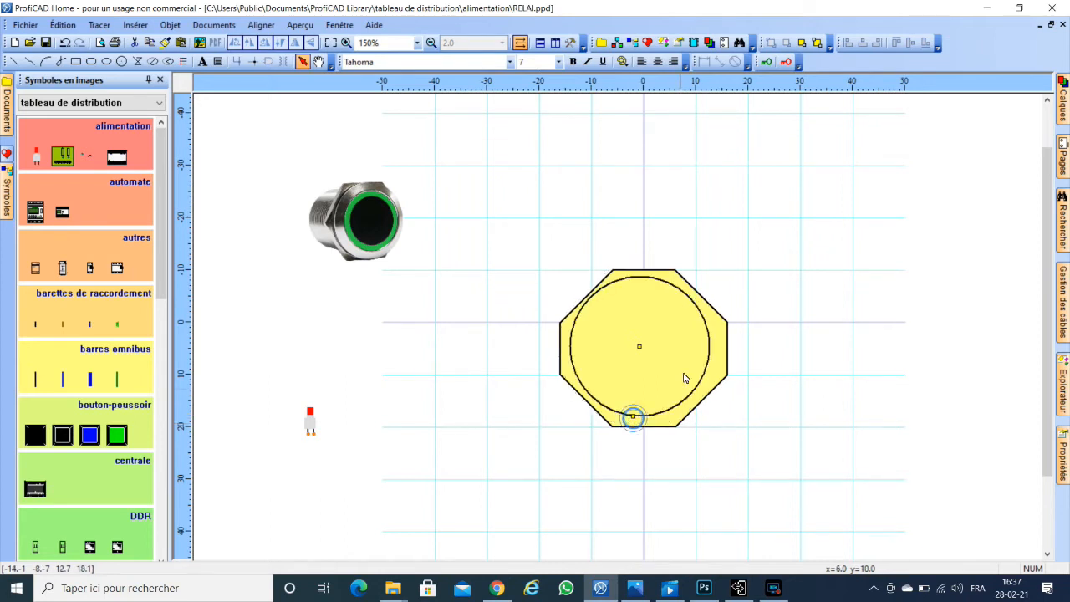
# - Centre the circle in the octagon by nudging it horizontally and vertically in fine increments
pyautogui.moveTo(711, 349); pyautogui.dragTo(716, 351)
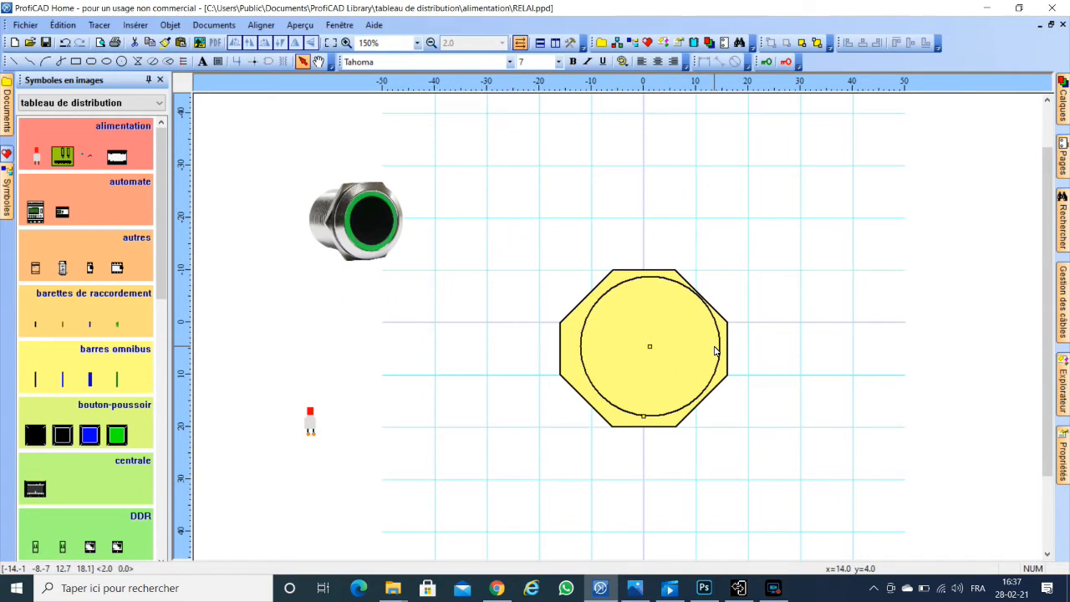
pyautogui.press('Left')
pyautogui.press('Left')
pyautogui.press('Left')
pyautogui.press('Left')
pyautogui.press('Left')
pyautogui.press('Left')
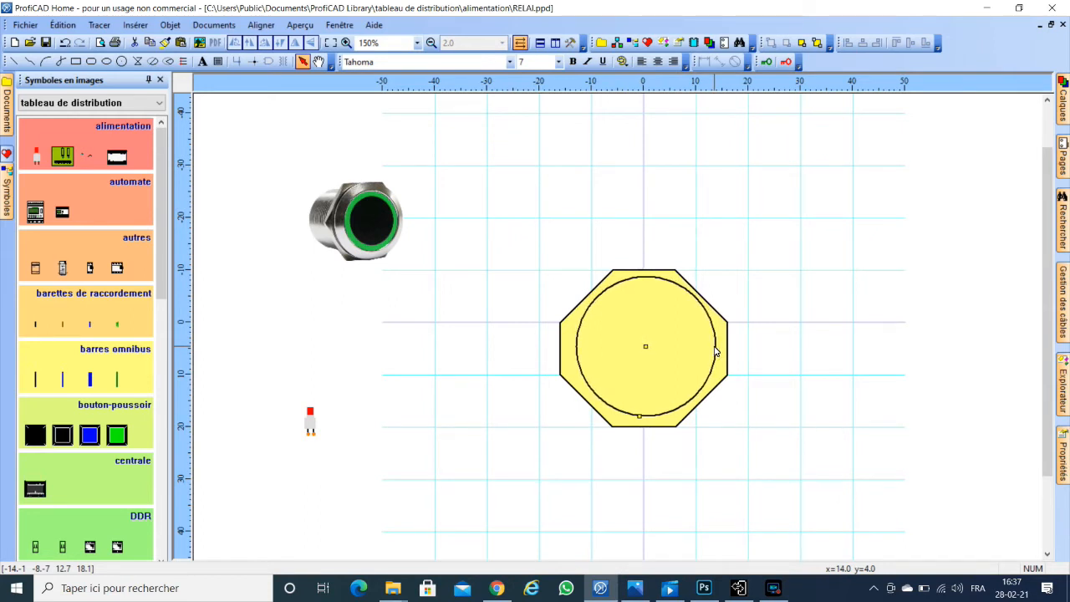
pyautogui.press('Left')
pyautogui.press('Left')
pyautogui.press('Left')
pyautogui.press('Down')
pyautogui.press('Down')
pyautogui.press('Down')
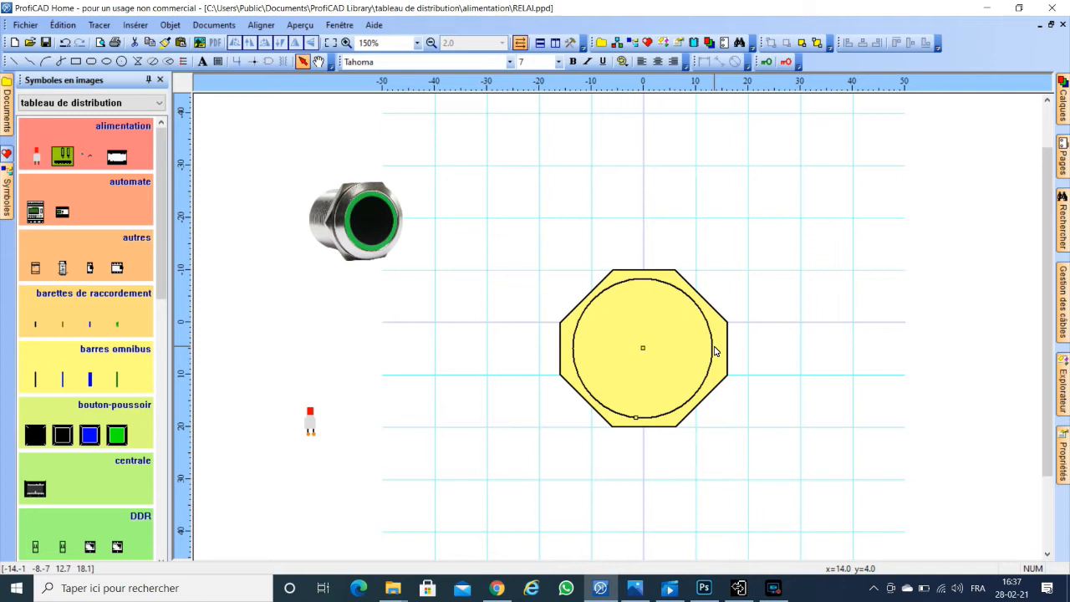
pyautogui.press('Right')
pyautogui.press('Right')
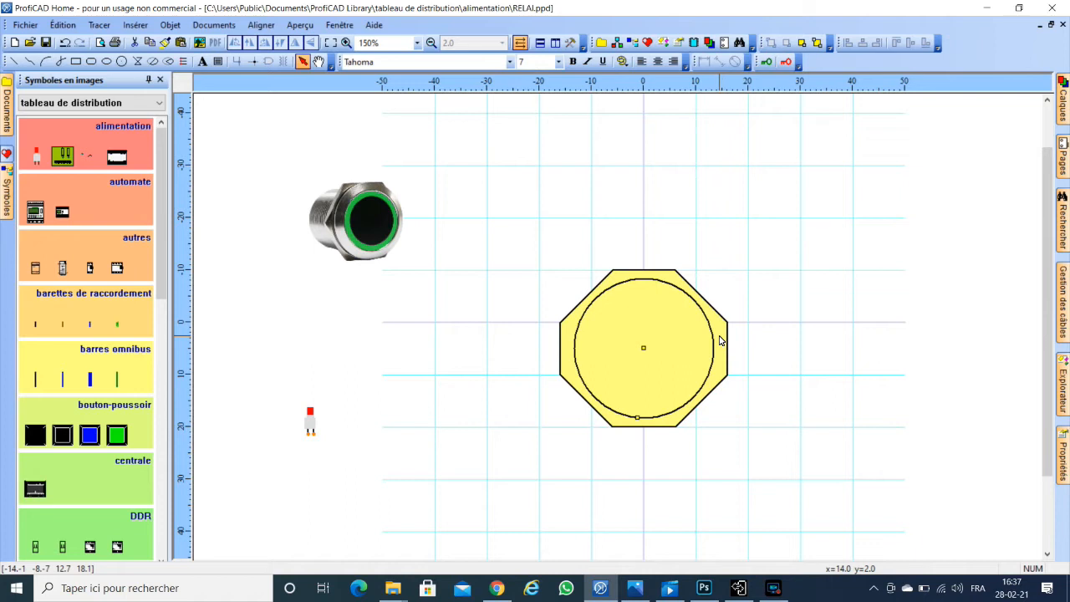
# - Set the octagon's fill colour to the recently used light grey
pyautogui.click(719, 336)
pyautogui.click(718, 336)
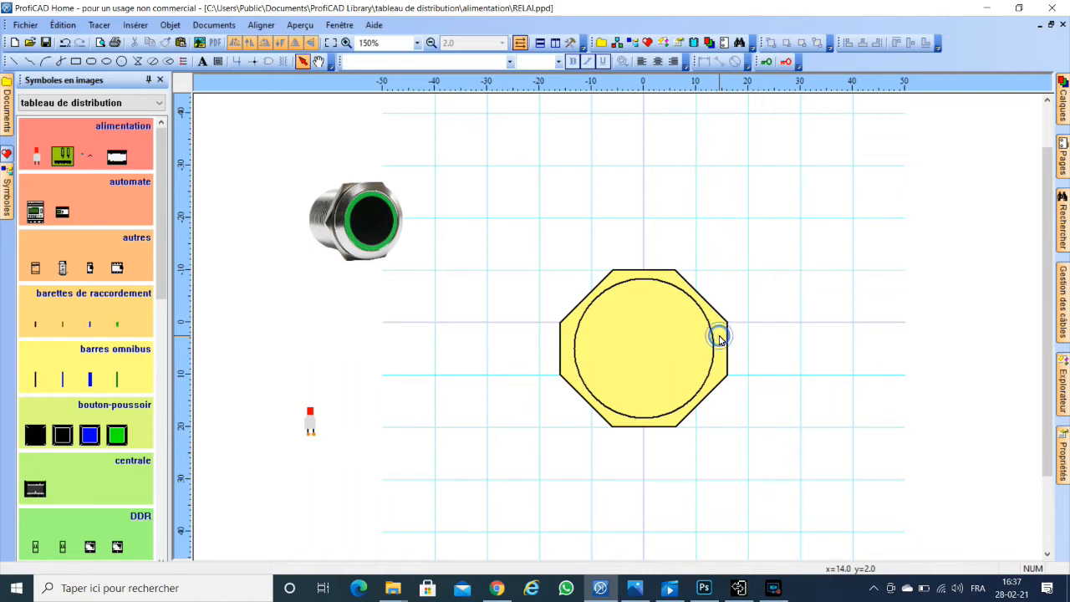
pyautogui.click(722, 280)
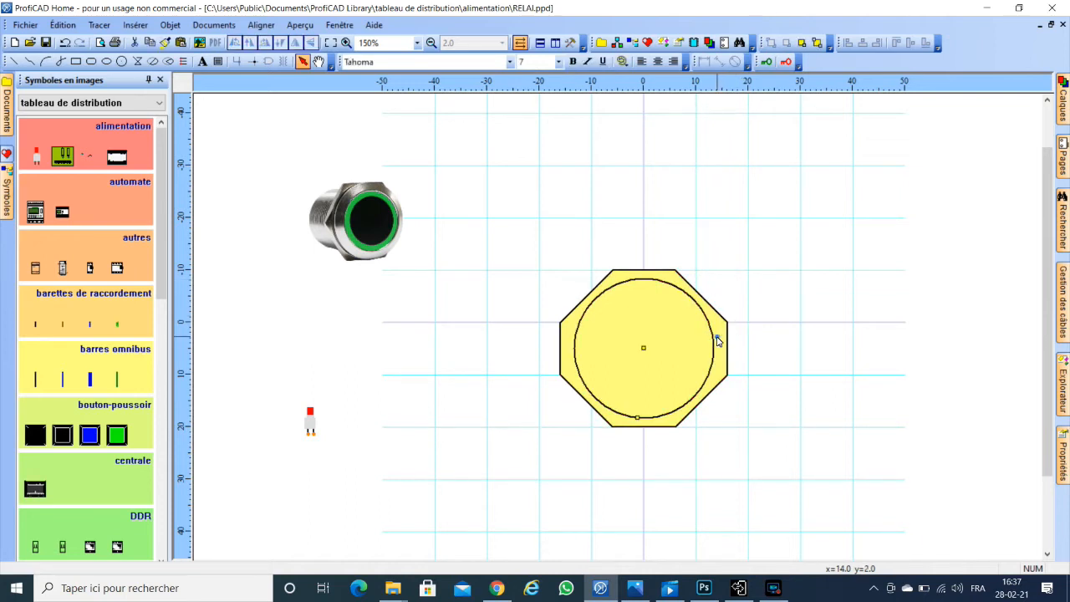
pyautogui.doubleClick(718, 341)
pyautogui.click(722, 341)
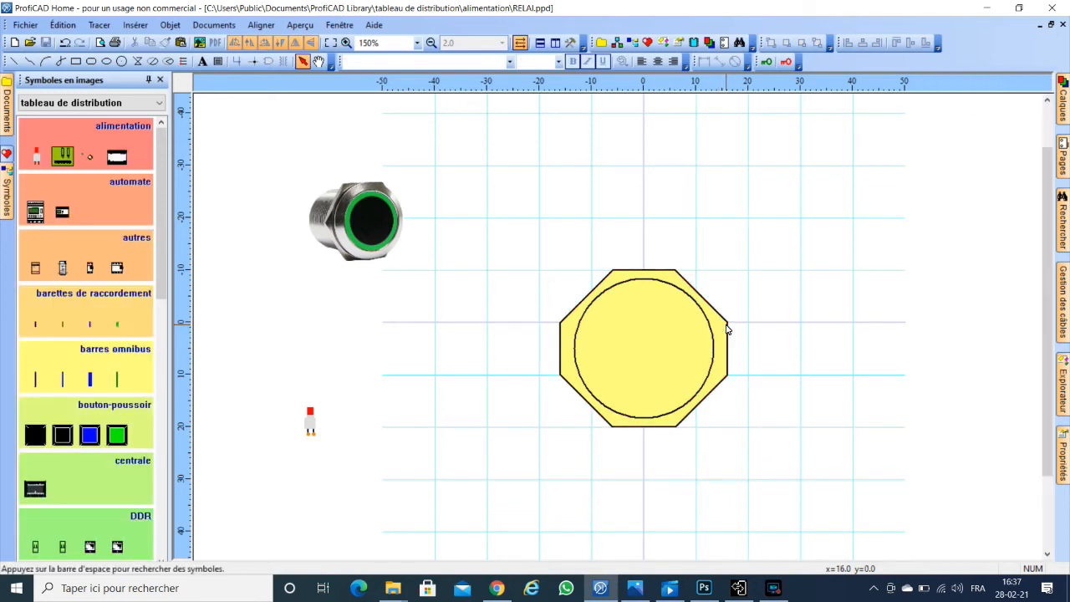
pyautogui.doubleClick(727, 328)
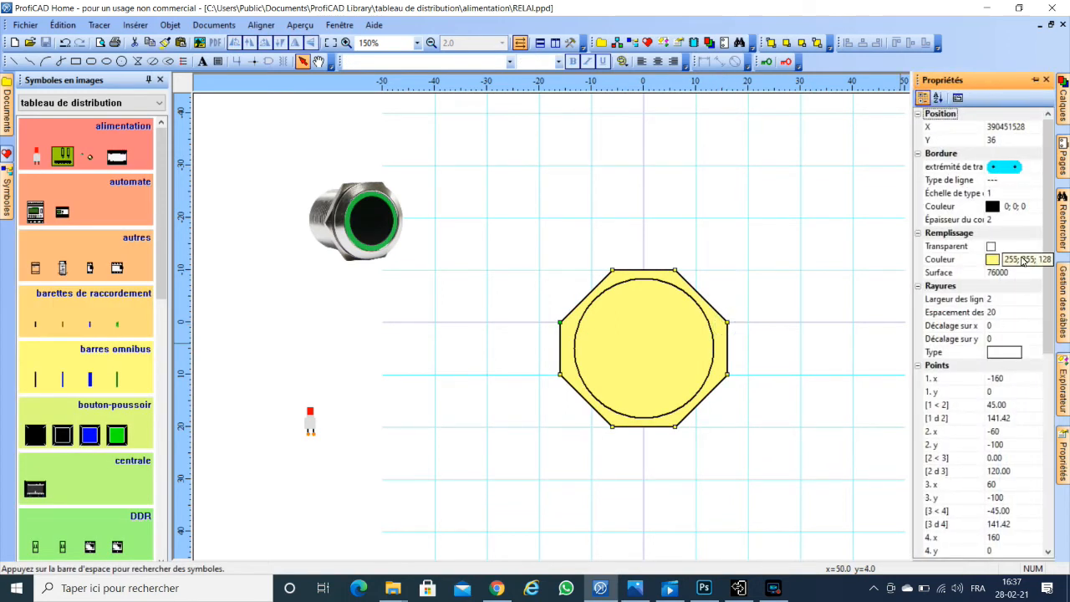
pyautogui.click(1024, 261)
pyautogui.click(1034, 262)
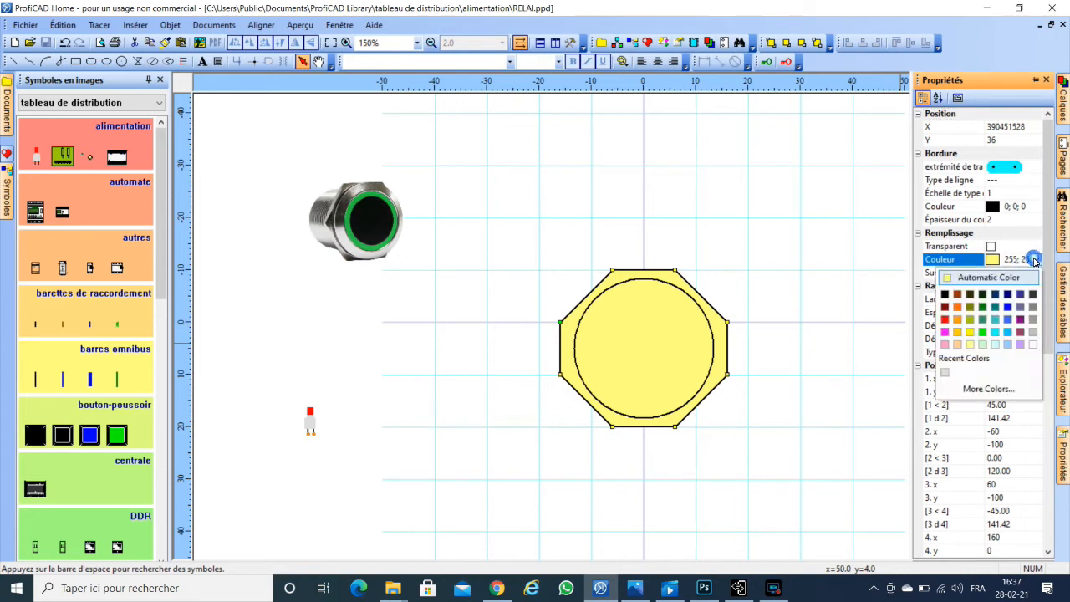
pyautogui.click(944, 374)
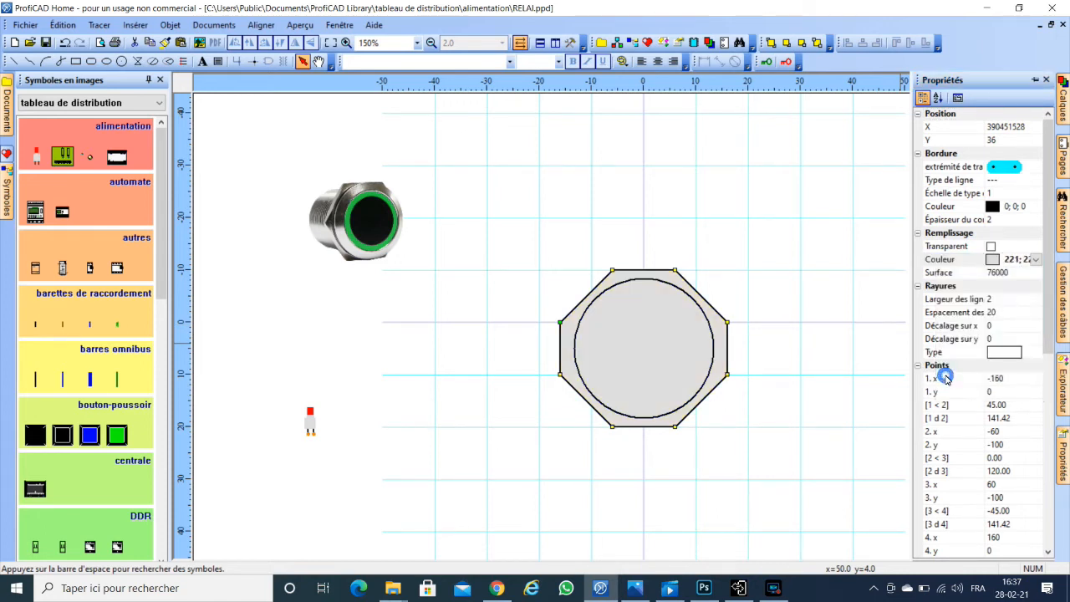
# - Draw a second circle about 20 units in diameter and move it inside the existing circle
pyautogui.click(821, 348)
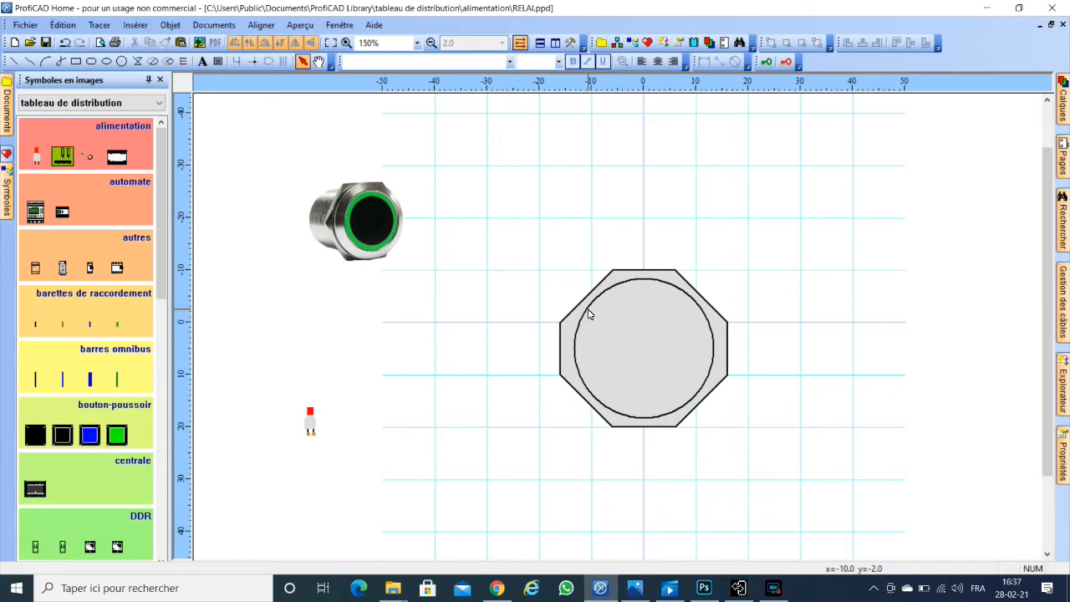
pyautogui.click(121, 63)
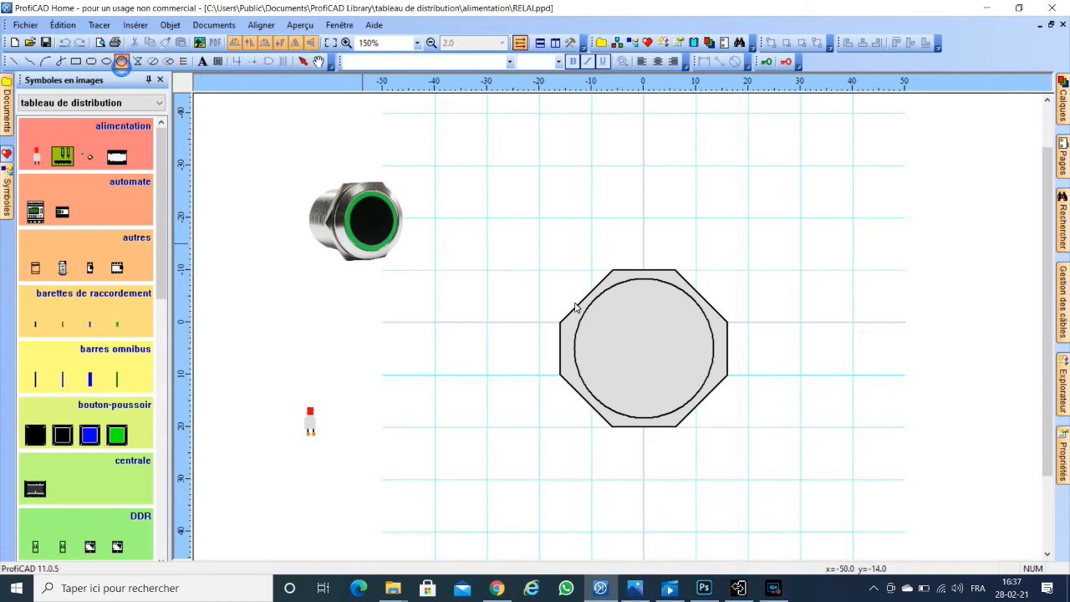
pyautogui.click(645, 293)
pyautogui.click(638, 343)
pyautogui.press('Escape')
pyautogui.moveTo(682, 251); pyautogui.dragTo(687, 302)
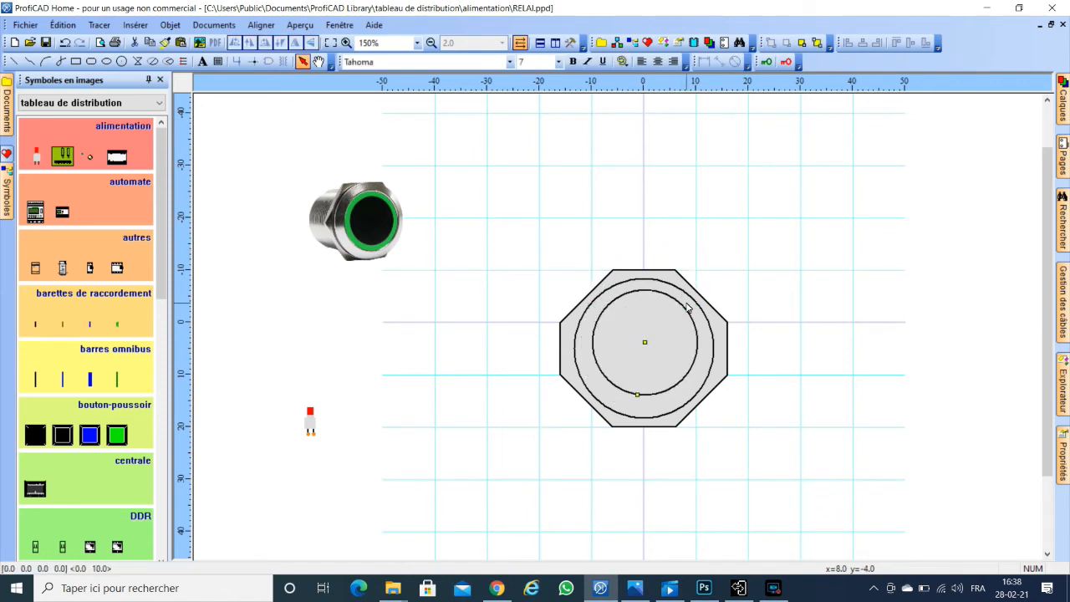
# - Enlarge the inner circle to about 25 units in diameter and centre it within the outer circle
pyautogui.moveTo(639, 401); pyautogui.dragTo(640, 413)
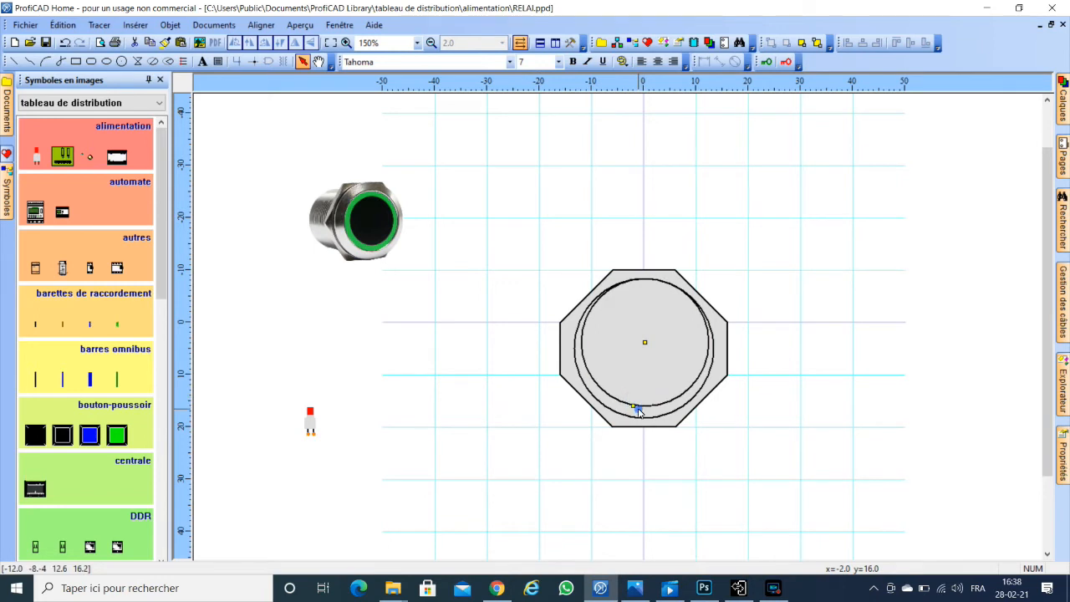
pyautogui.moveTo(644, 343); pyautogui.dragTo(645, 352)
pyautogui.press('Up')
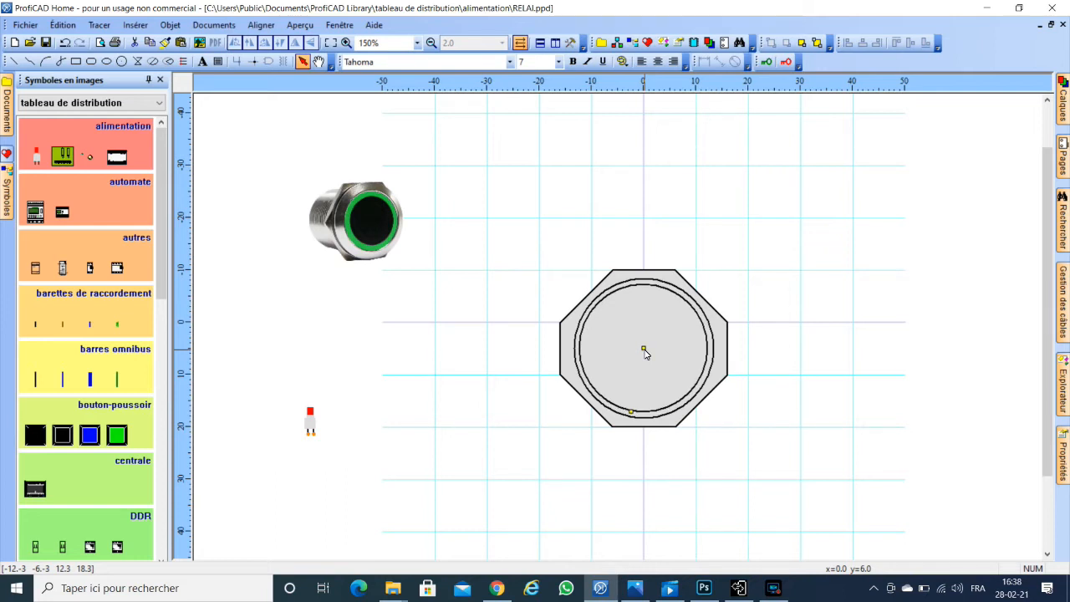
# - Set the outer circle's fill colour to grey (128; 128; 128)
pyautogui.doubleClick(709, 370)
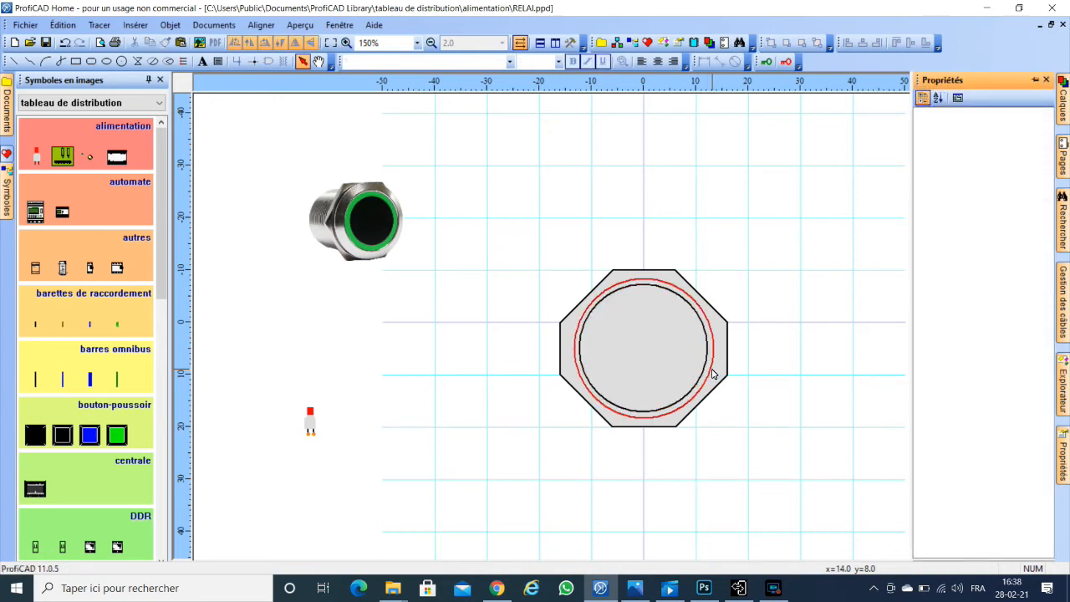
pyautogui.click(710, 372)
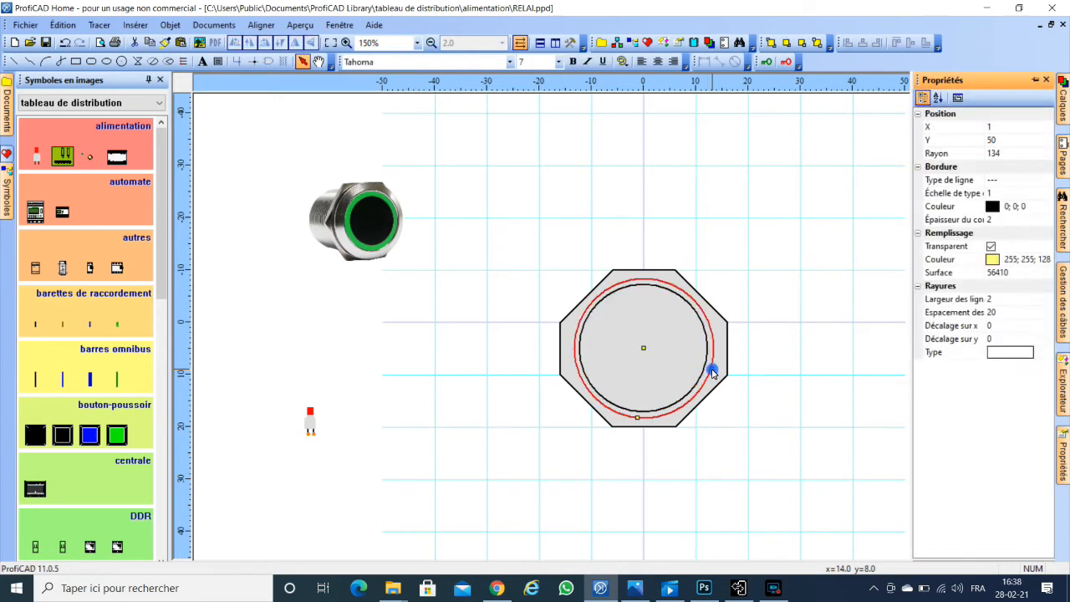
pyautogui.click(1027, 260)
pyautogui.click(1045, 260)
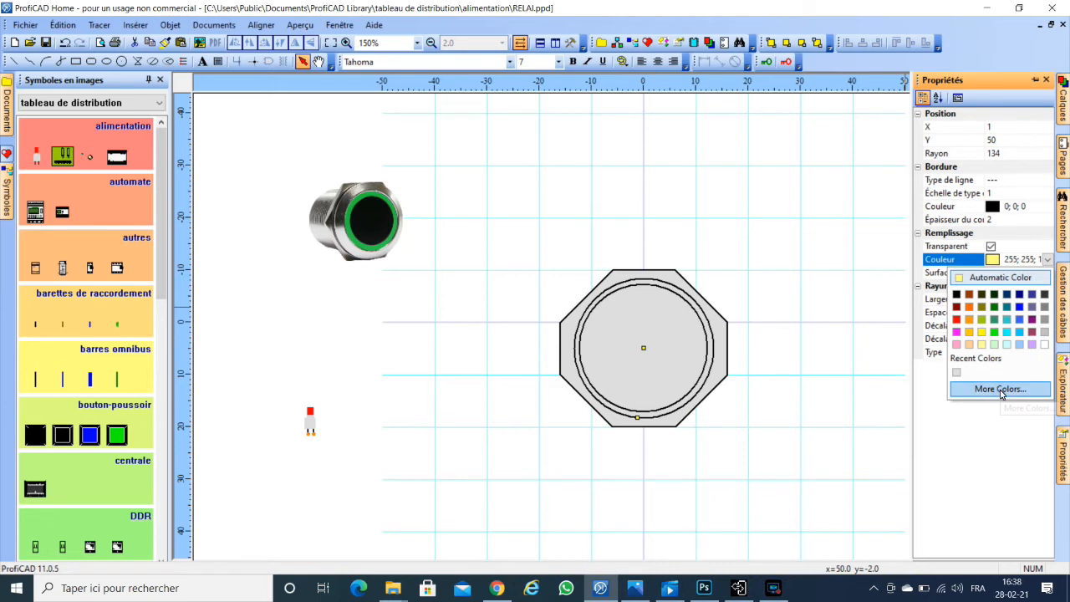
pyautogui.click(1044, 307)
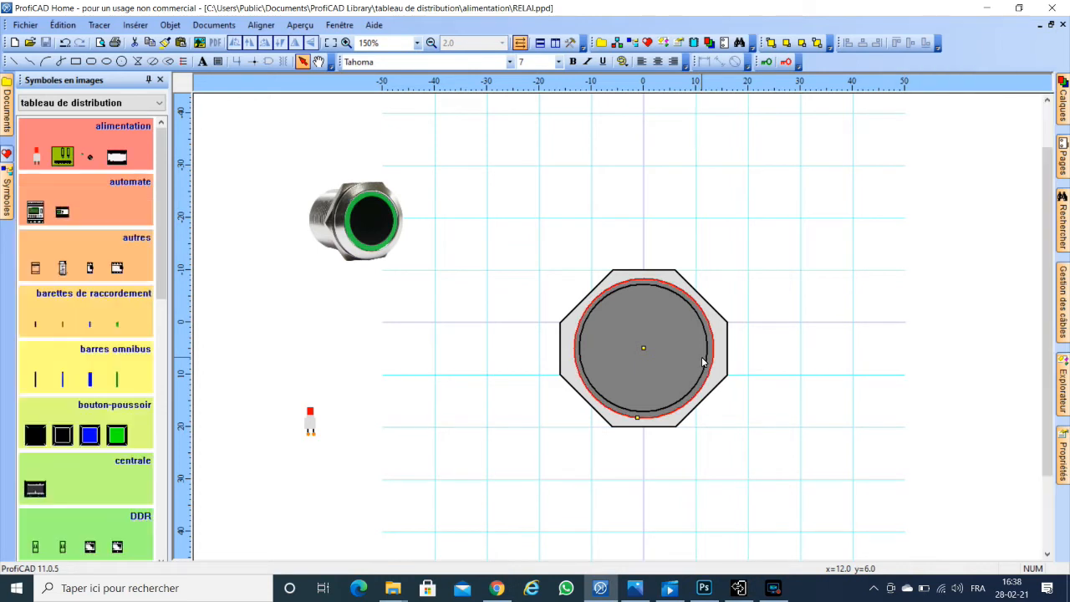
pyautogui.click(121, 61)
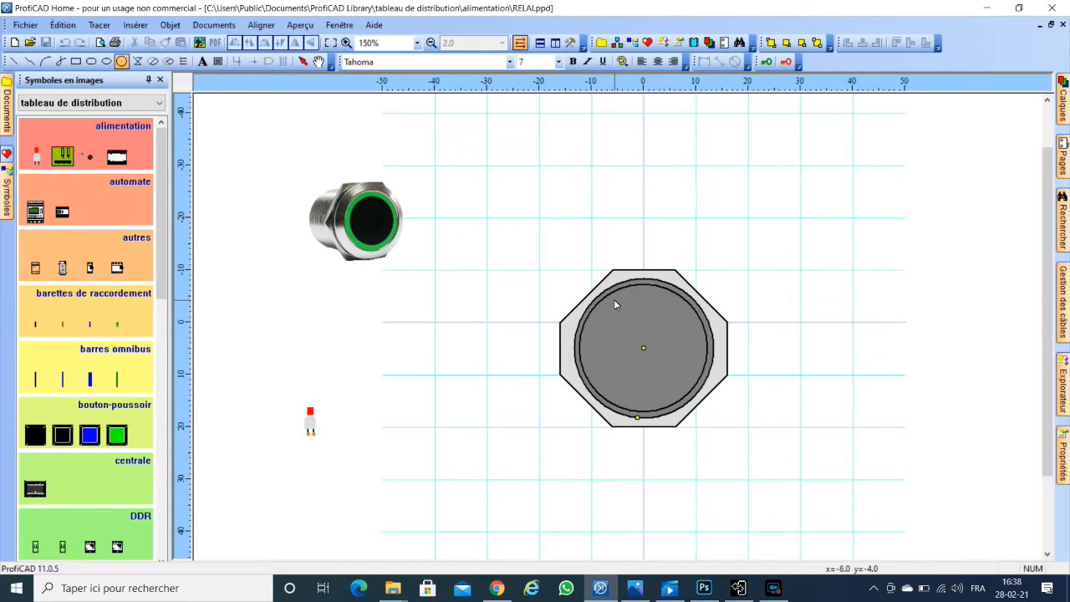
pyautogui.press('Escape')
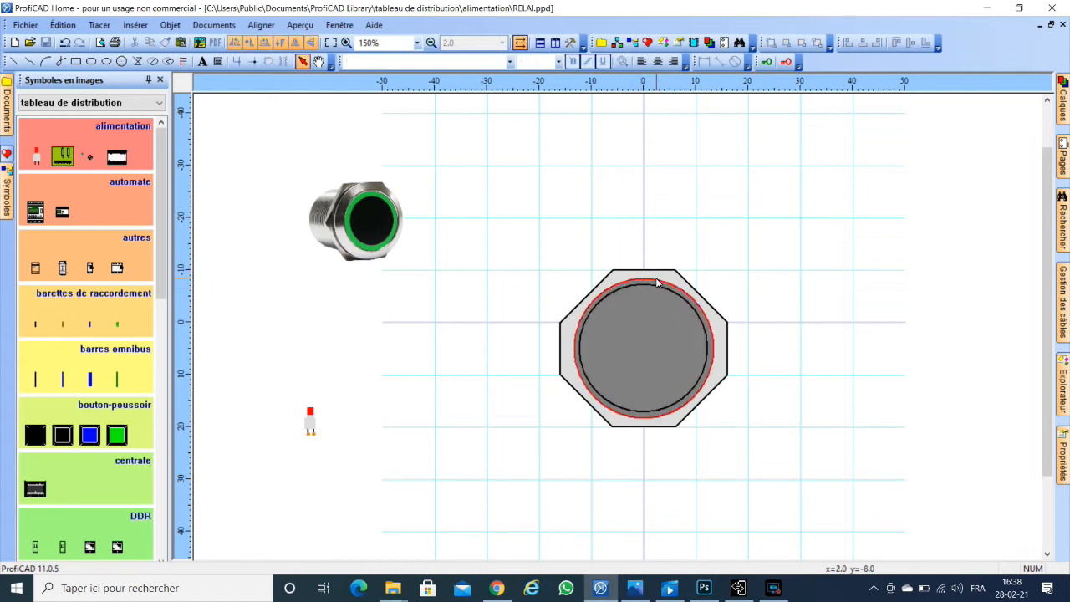
# - Set the outer circle's border colour to grey (128; 128; 128) to match its fill
pyautogui.click(657, 282)
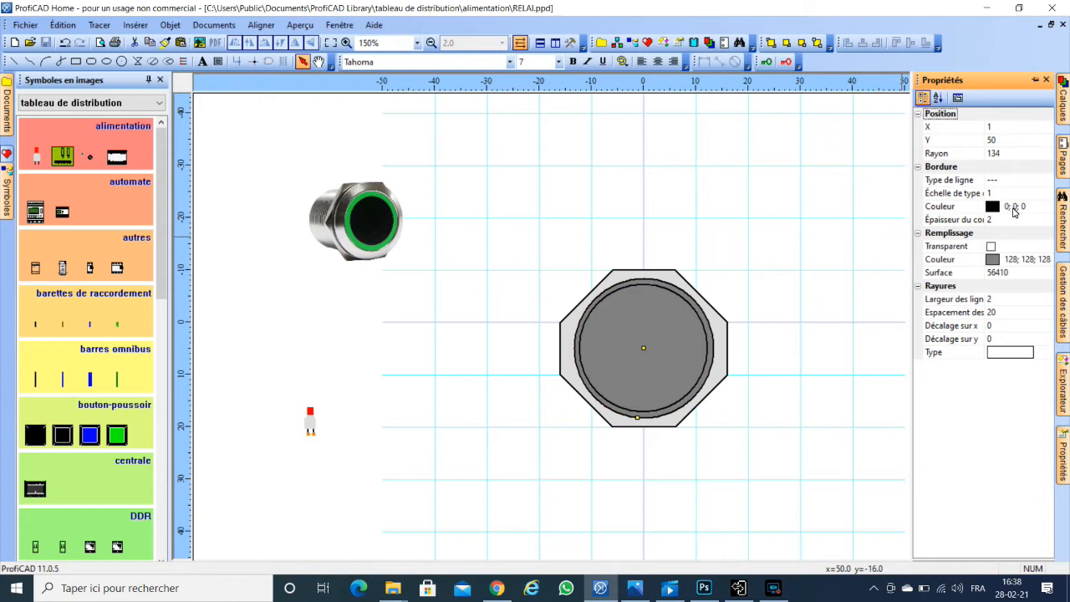
pyautogui.click(1013, 209)
pyautogui.click(1049, 208)
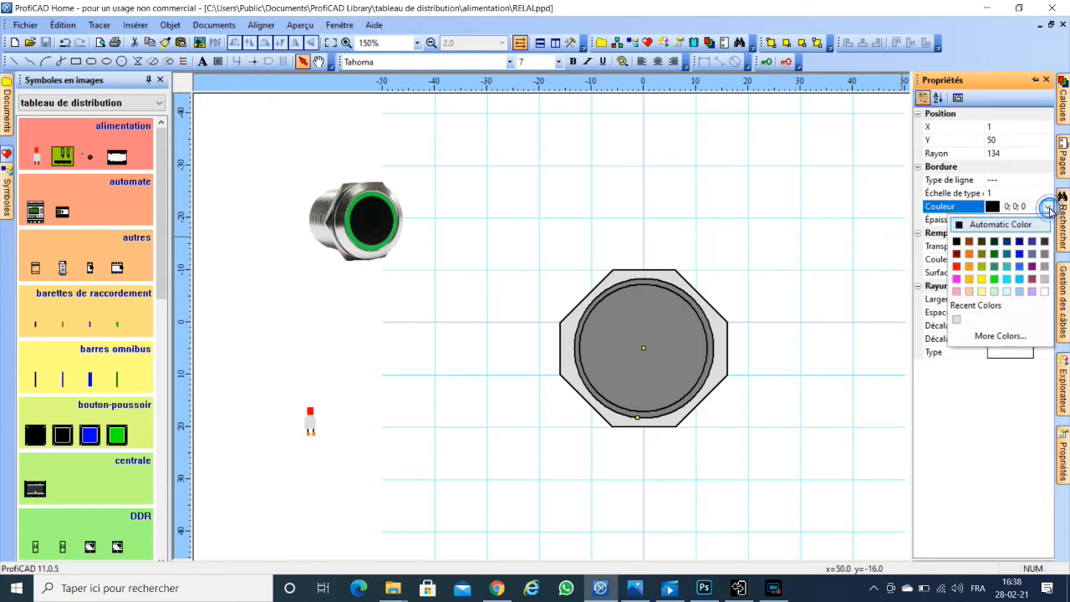
pyautogui.click(1044, 253)
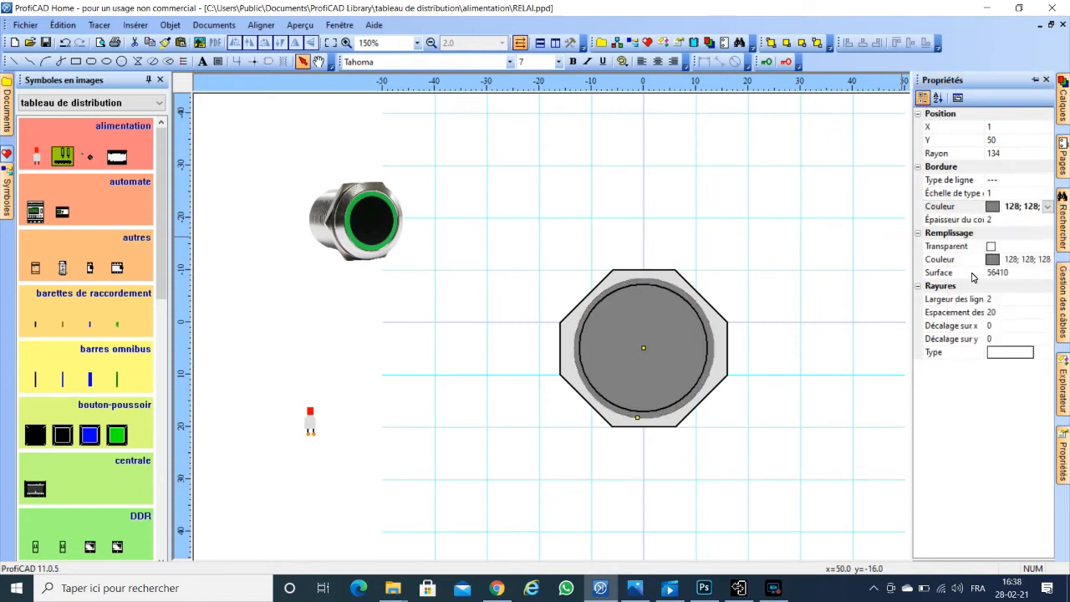
# - Set the outer circle's fill colour to green (0; 255; 0) and undo the change
pyautogui.doubleClick(702, 334)
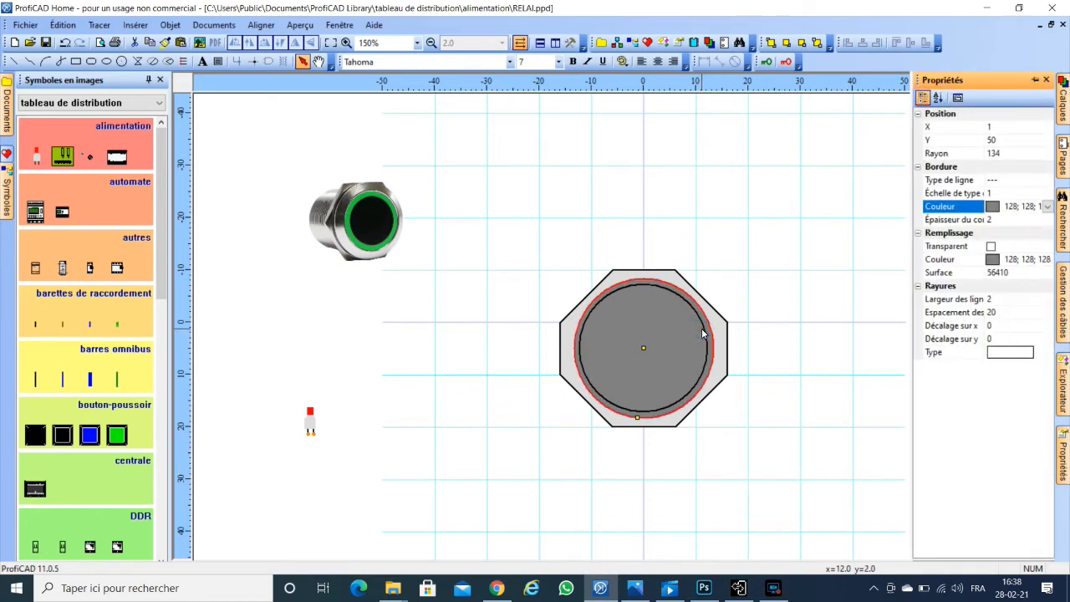
pyautogui.click(1042, 262)
pyautogui.click(1046, 259)
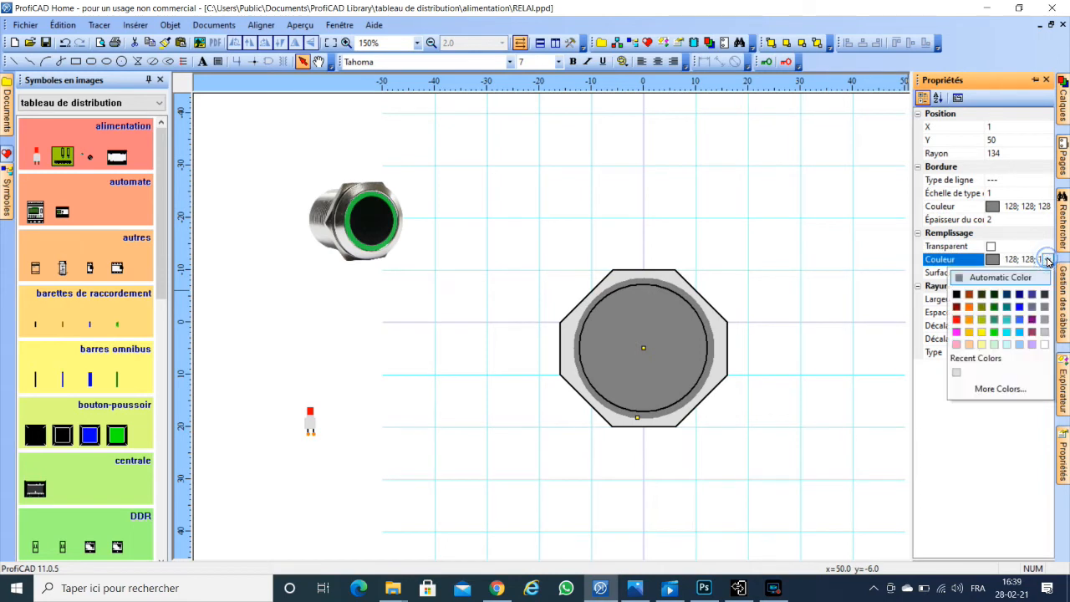
pyautogui.click(995, 332)
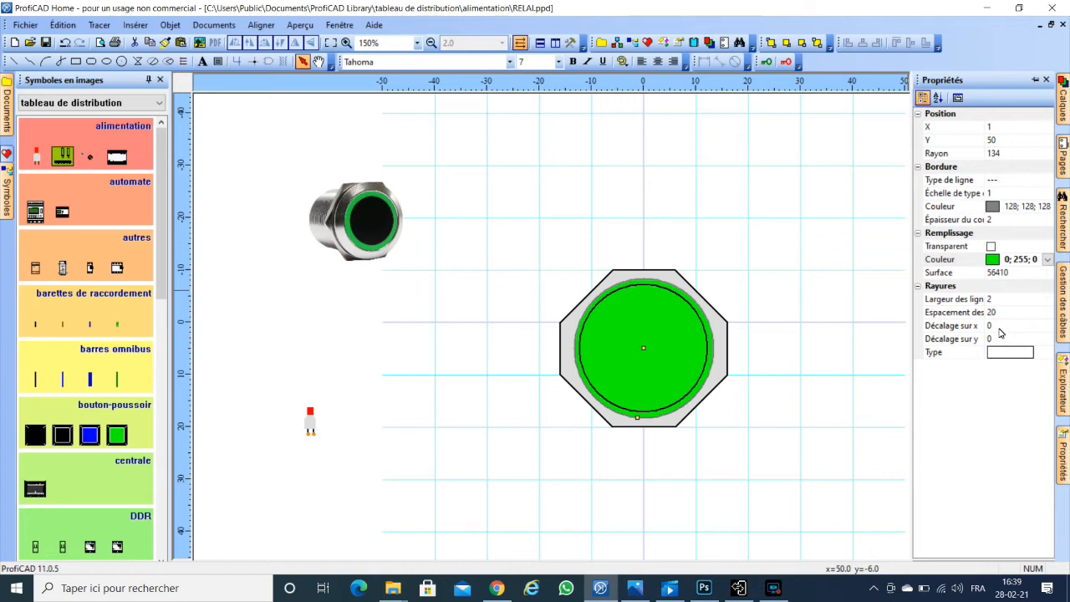
pyautogui.click(63, 43)
# - Set the inner circle's fill colour to green (0; 255; 0), keeping the surrounding ring grey
pyautogui.click(648, 285)
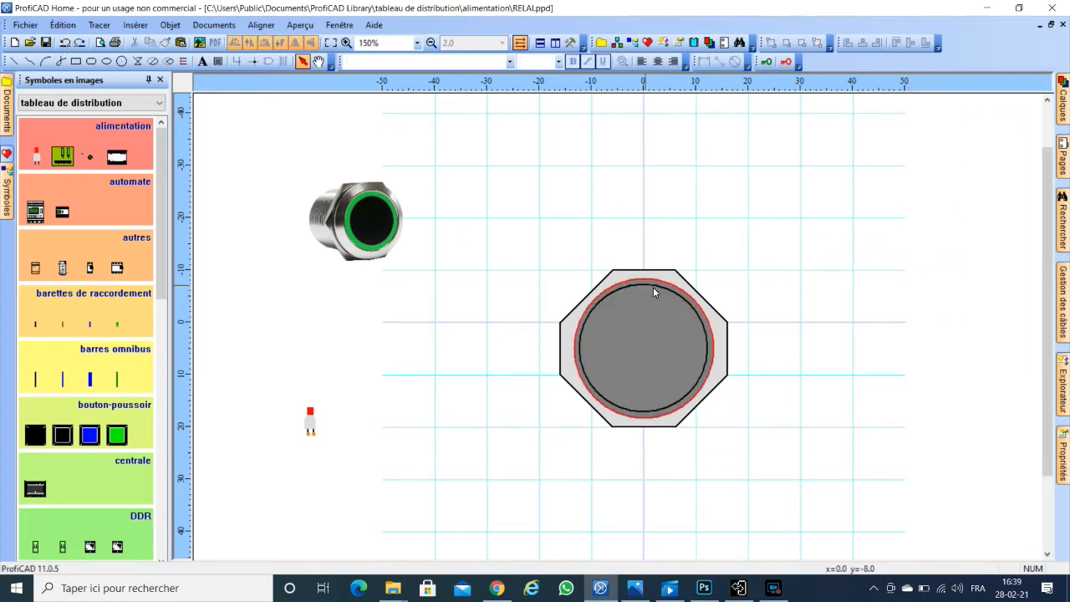
pyautogui.click(664, 291)
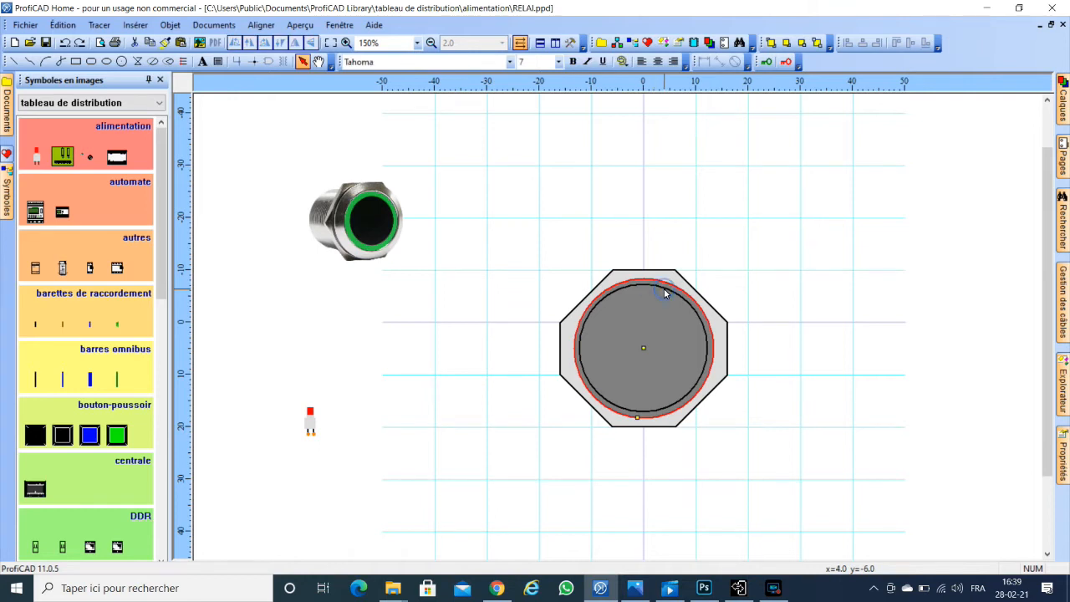
pyautogui.doubleClick(699, 316)
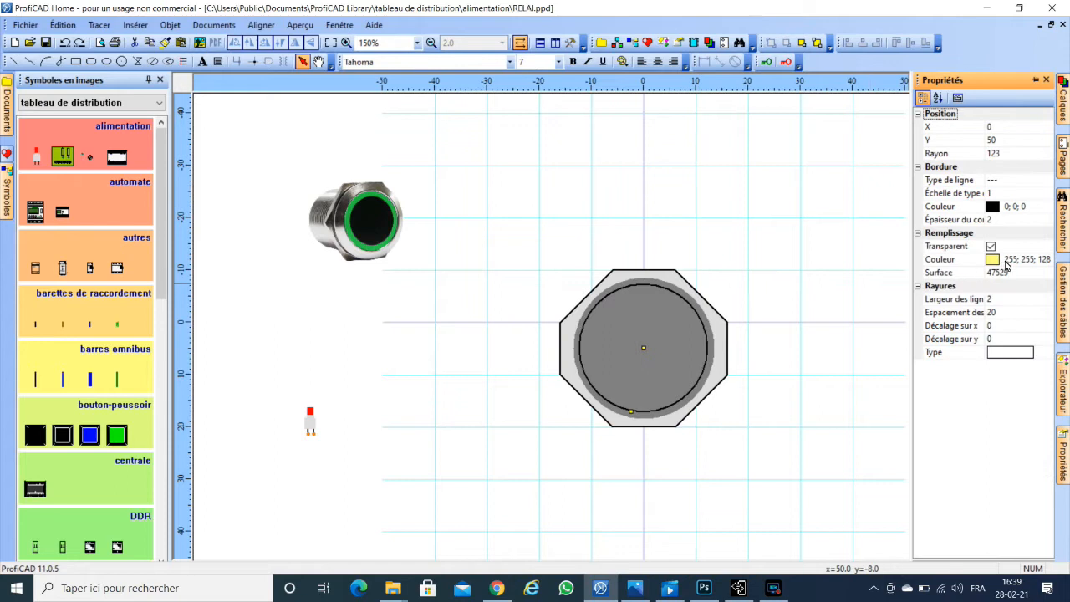
pyautogui.click(1007, 262)
pyautogui.click(1046, 260)
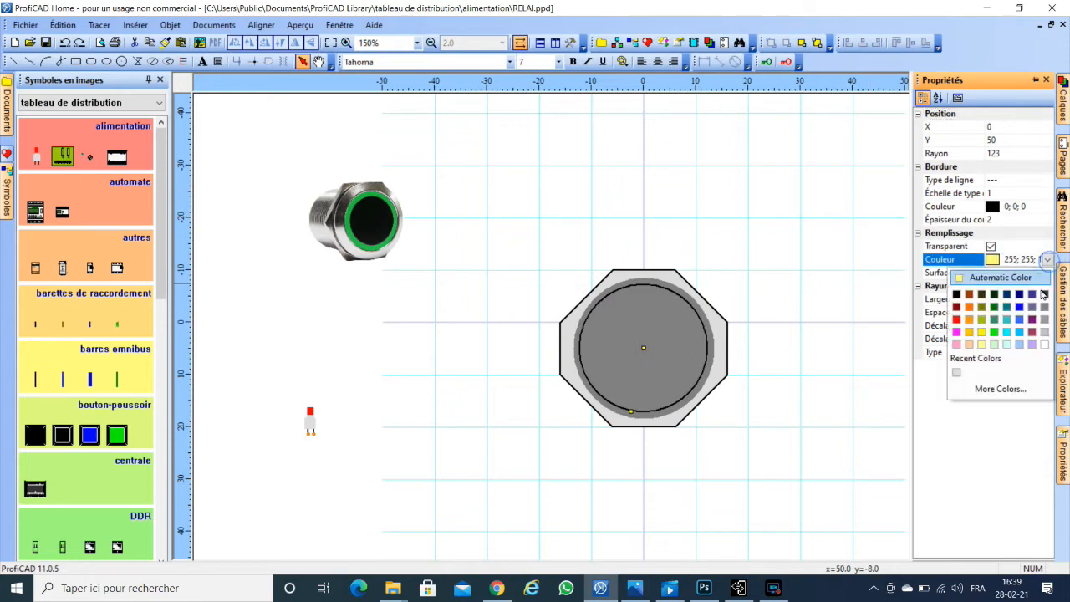
pyautogui.click(995, 333)
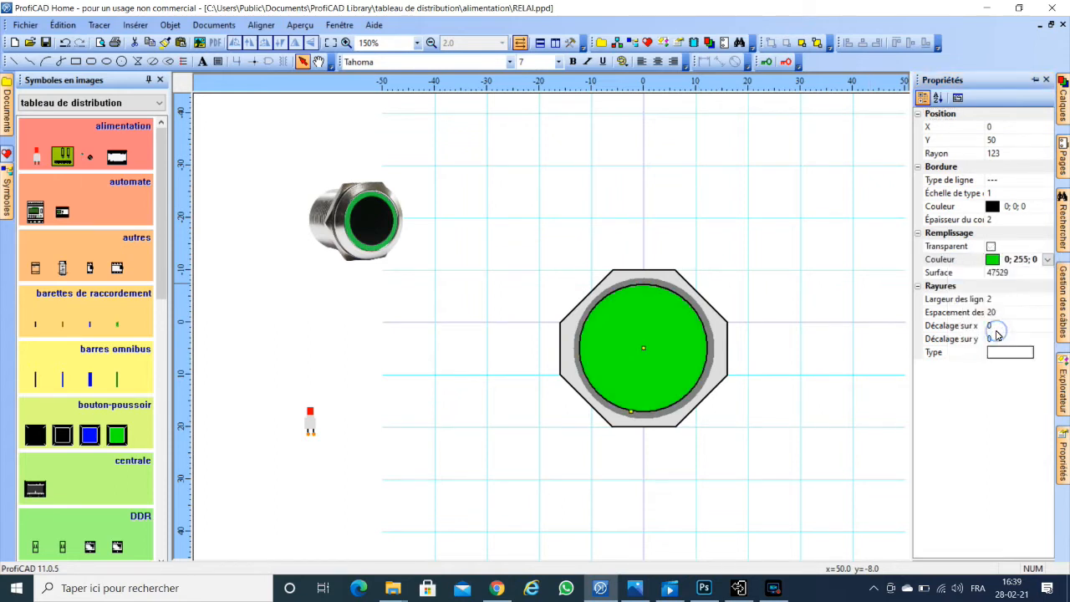
pyautogui.click(836, 292)
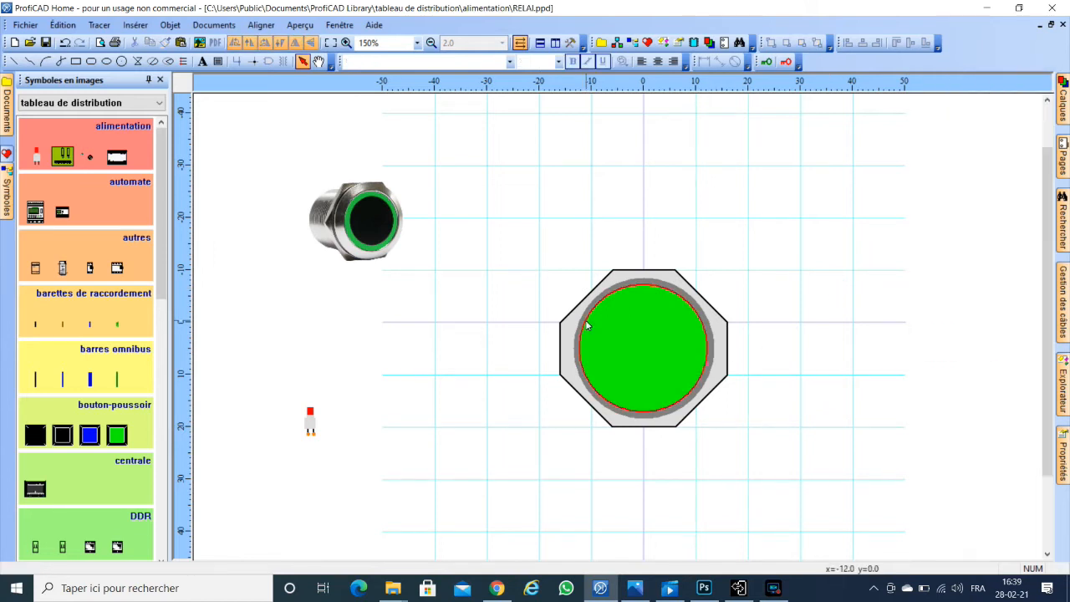
# - Set the inner circle's border colour to the same green (0; 255; 0) as its fill
pyautogui.click(661, 289)
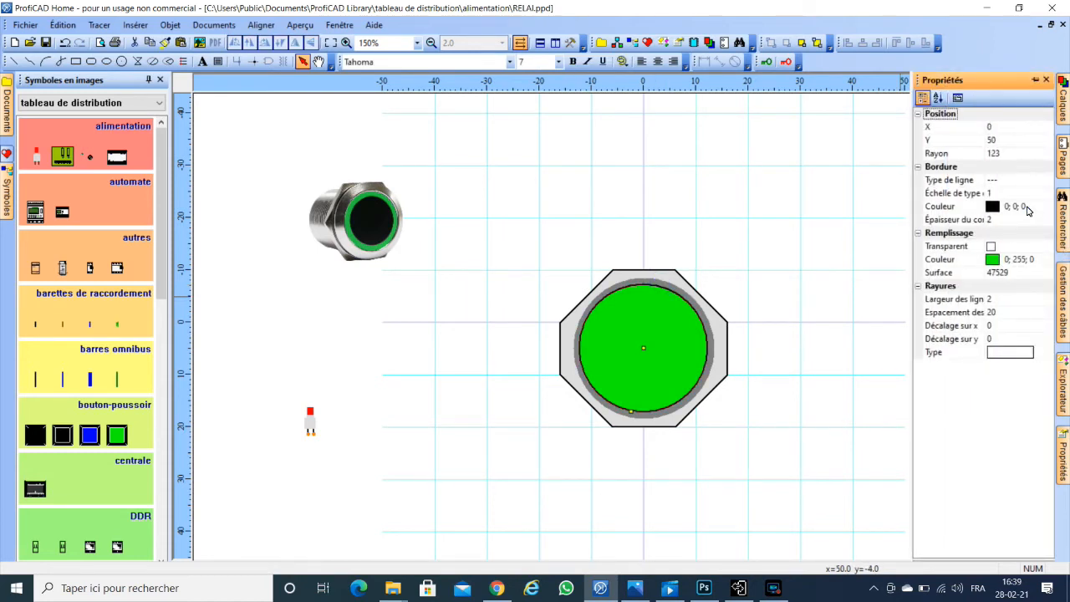
pyautogui.click(1028, 208)
pyautogui.click(1047, 206)
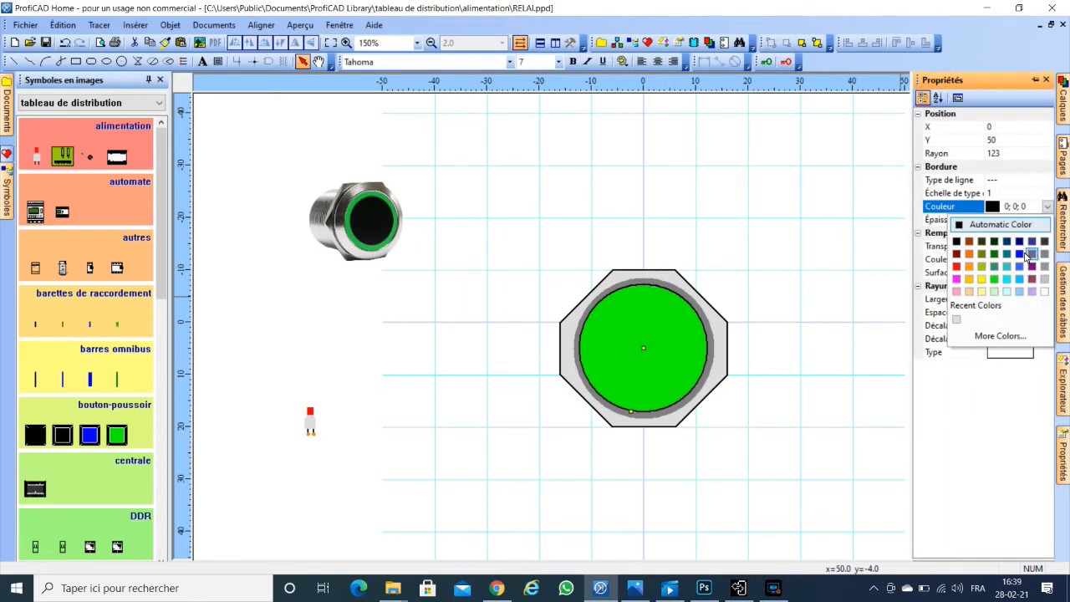
pyautogui.click(994, 284)
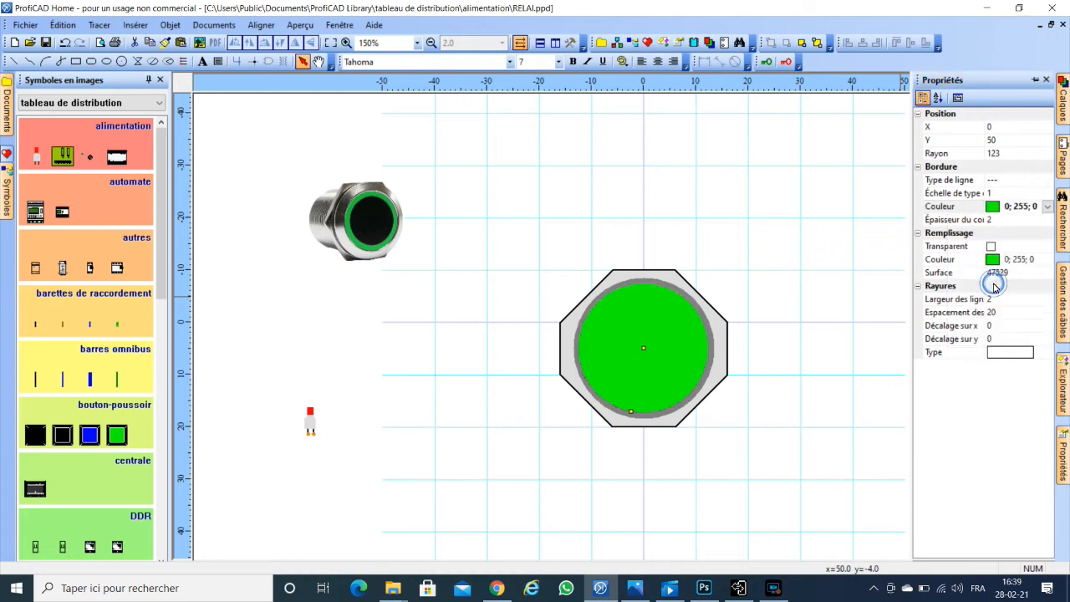
pyautogui.click(823, 261)
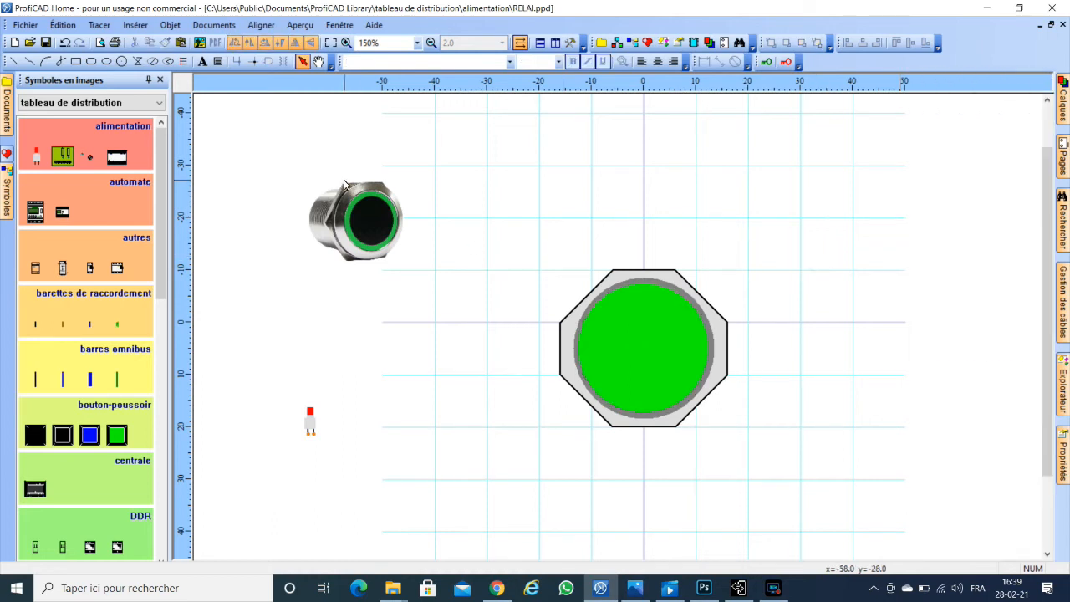
# - Draw a third circle, move it over the green circle and enlarge it to about 23 units in diameter
pyautogui.click(121, 61)
pyautogui.moveTo(624, 302); pyautogui.dragTo(625, 354)
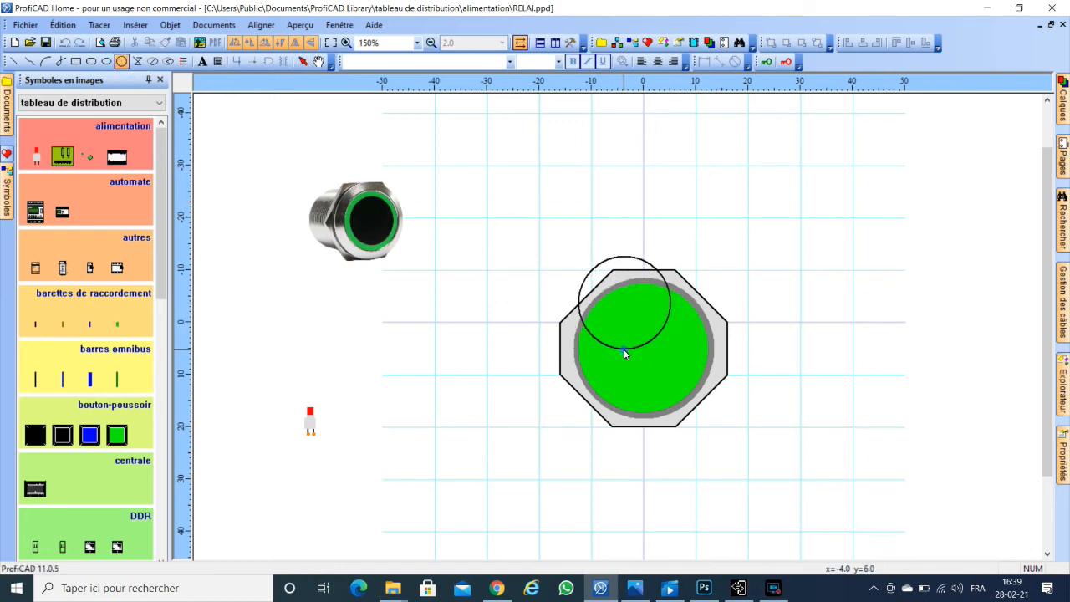
pyautogui.rightClick(667, 302)
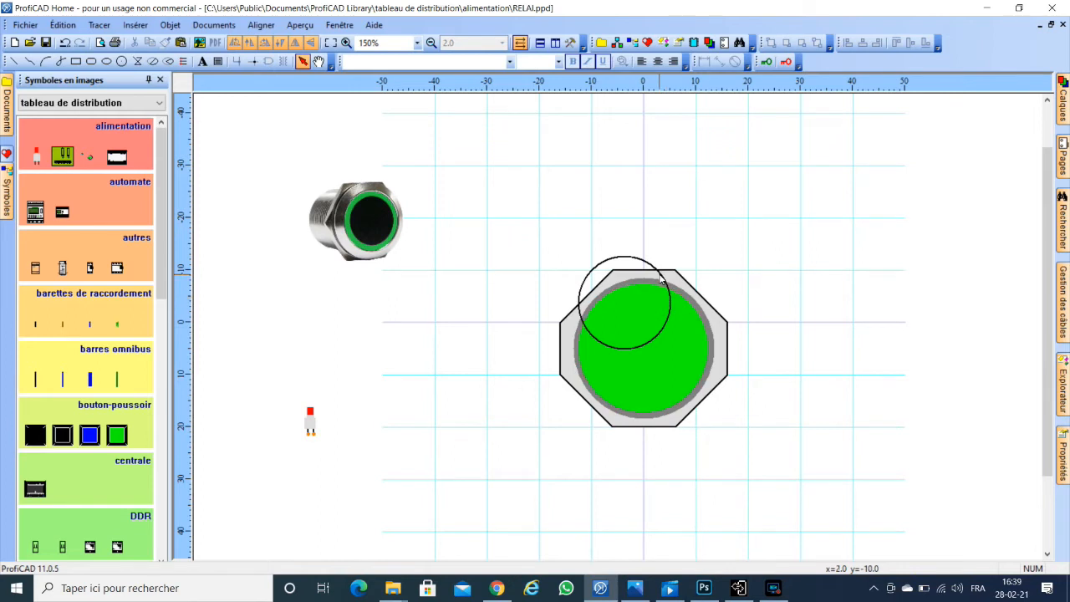
pyautogui.click(649, 264)
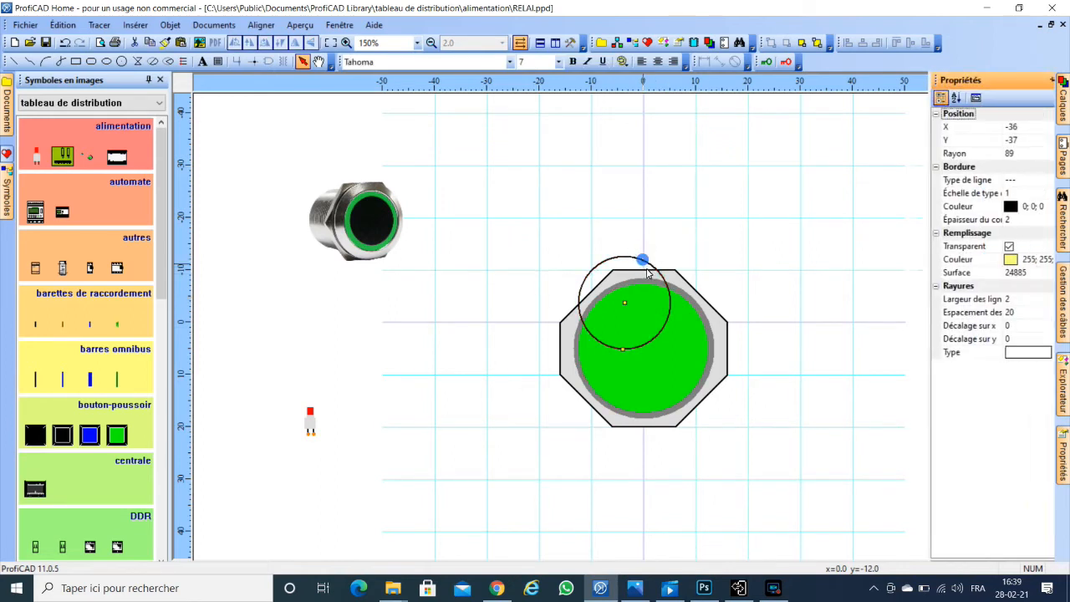
pyautogui.moveTo(642, 262); pyautogui.dragTo(655, 305)
pyautogui.click(655, 305)
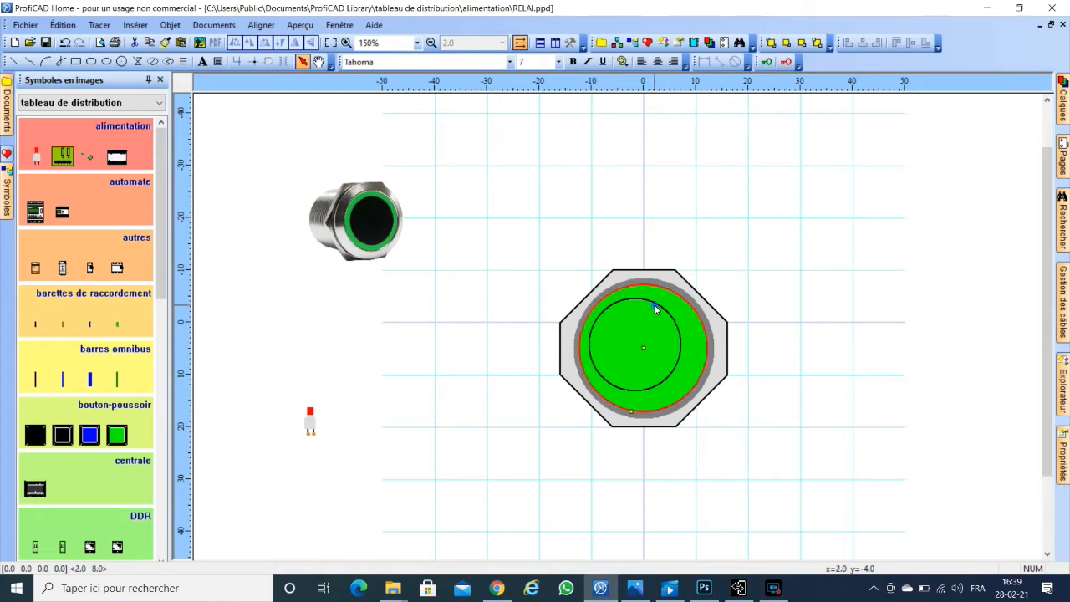
pyautogui.click(650, 388)
pyautogui.moveTo(637, 393); pyautogui.dragTo(636, 409)
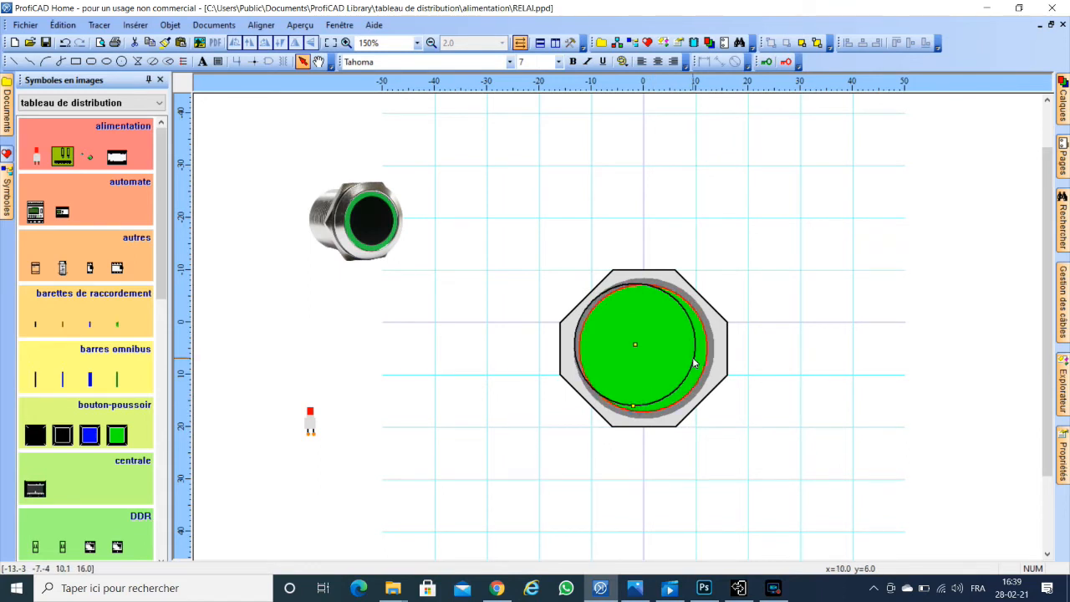
# - Nudge the green circle until it is centred inside the grey ring, at X 1, Y 50
pyautogui.press('Right')
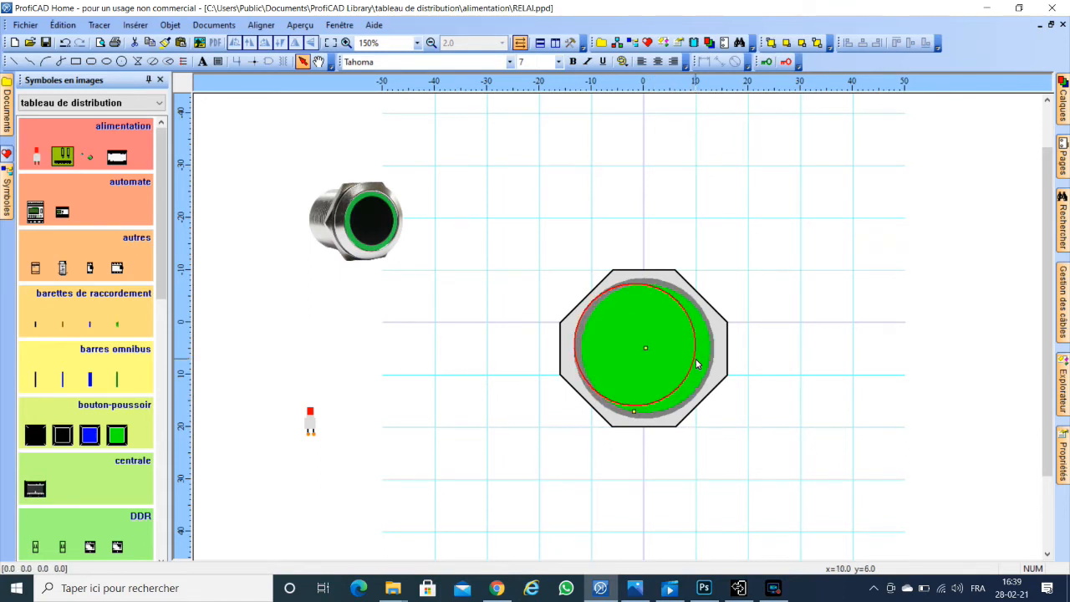
pyautogui.press('Left')
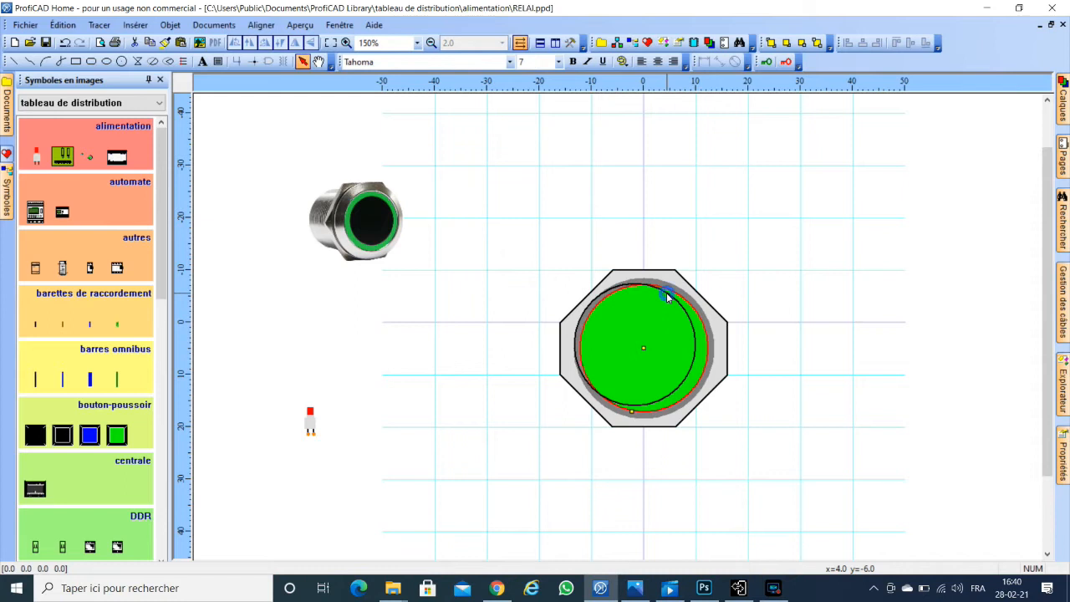
pyautogui.click(694, 362)
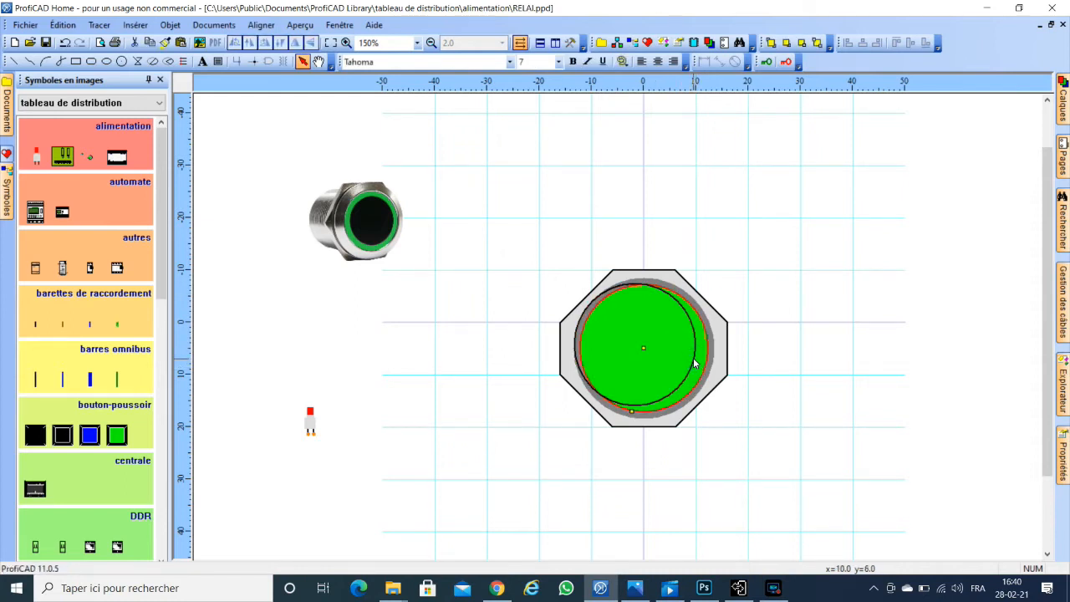
pyautogui.doubleClick(695, 344)
pyautogui.click(668, 347)
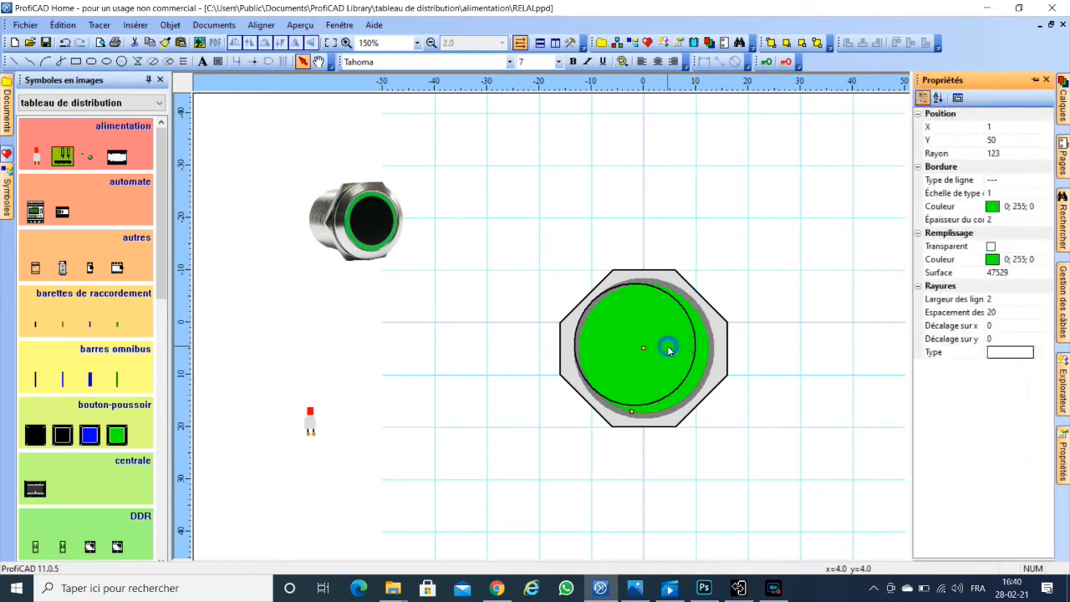
pyautogui.click(667, 347)
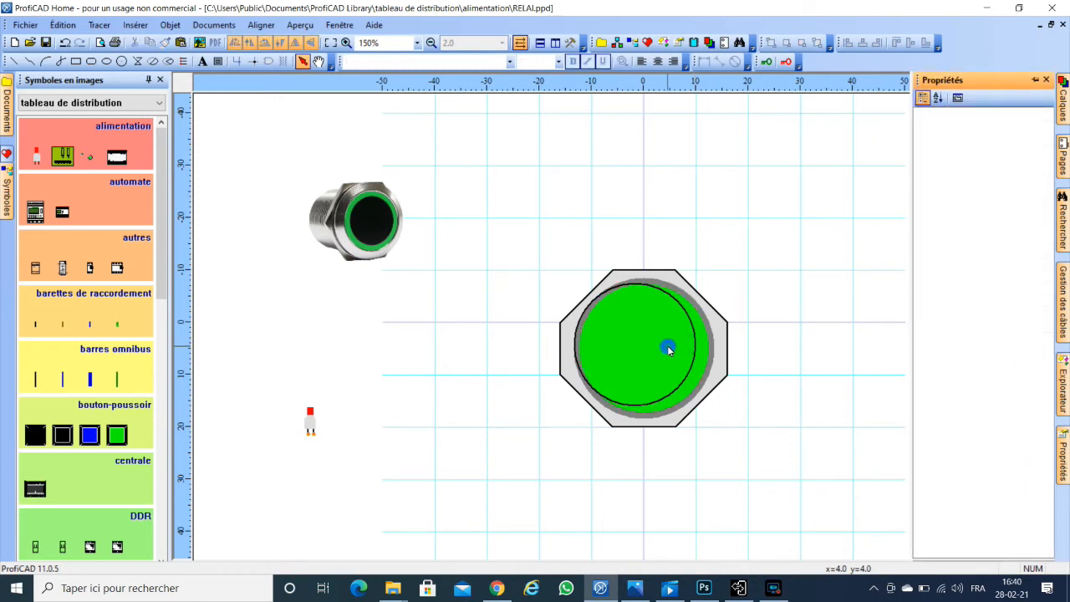
# - Move the black-outlined third circle over the green circle and nudge it upward until the two are vertically aligned
pyautogui.click(640, 282)
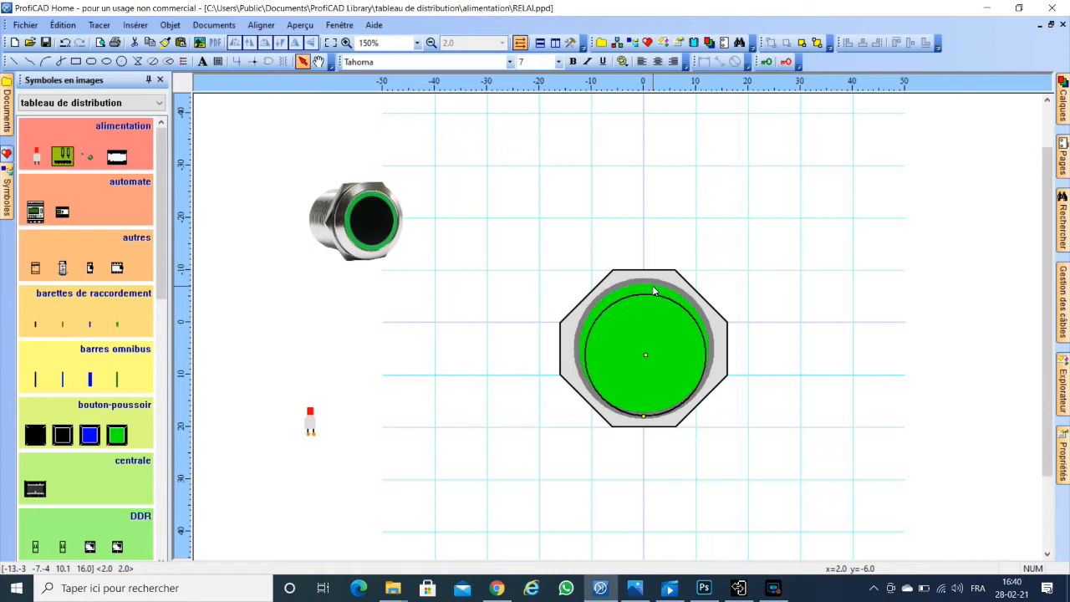
pyautogui.press('Up')
pyautogui.press('Up')
pyautogui.press('Up')
pyautogui.press('Up')
pyautogui.press('Up')
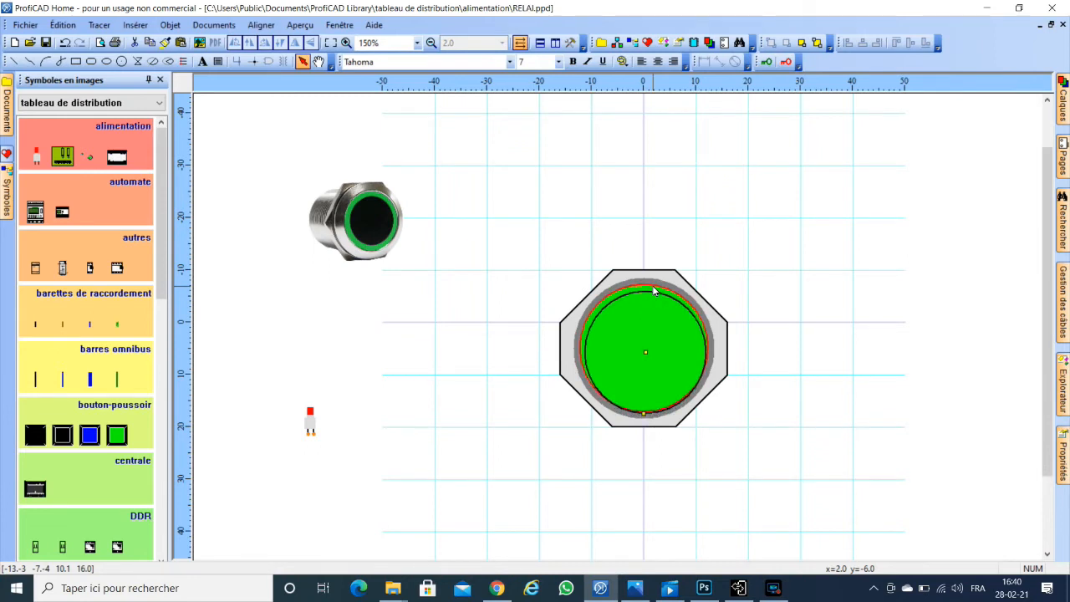
pyautogui.press('Up')
pyautogui.press('Up')
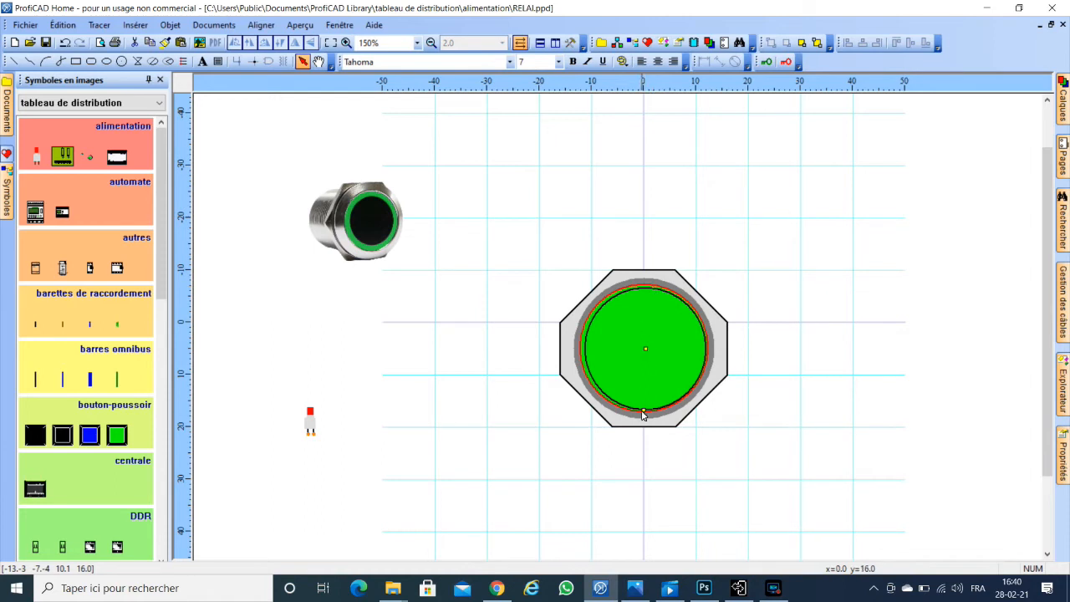
# - Shrink the black-outlined circle to a radius of 109 and nudge it to the green circle's centre
pyautogui.moveTo(644, 417); pyautogui.dragTo(643, 410)
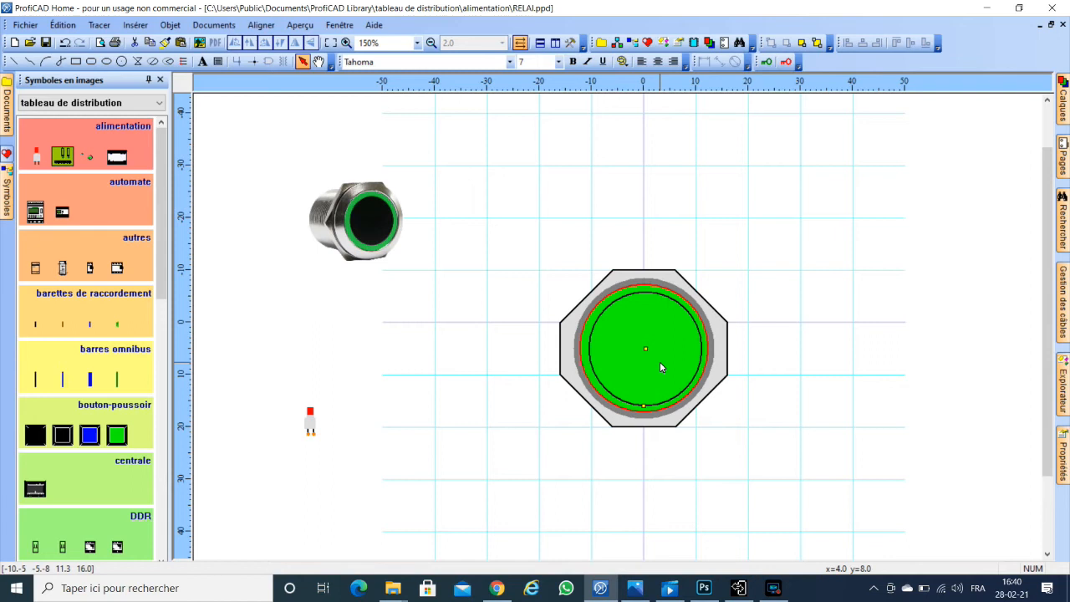
pyautogui.press('Left')
pyautogui.press('Left')
pyautogui.press('Left')
pyautogui.press('Left')
pyautogui.press('Up')
pyautogui.press('Right')
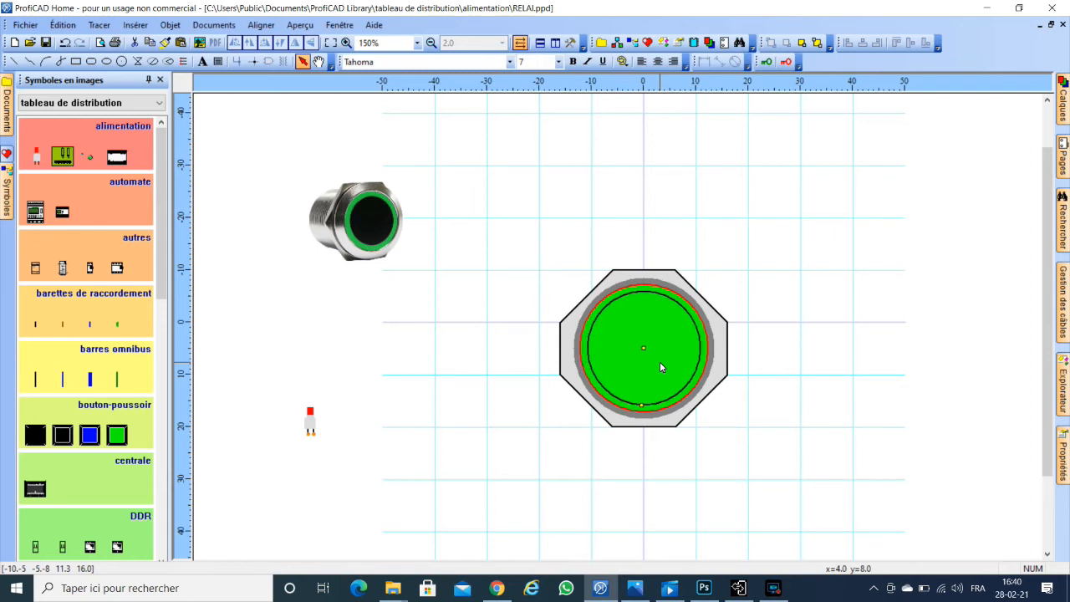
# - Set the innermost circle's fill colour to black (0; 0; 0) and deselect it
pyautogui.doubleClick(666, 350)
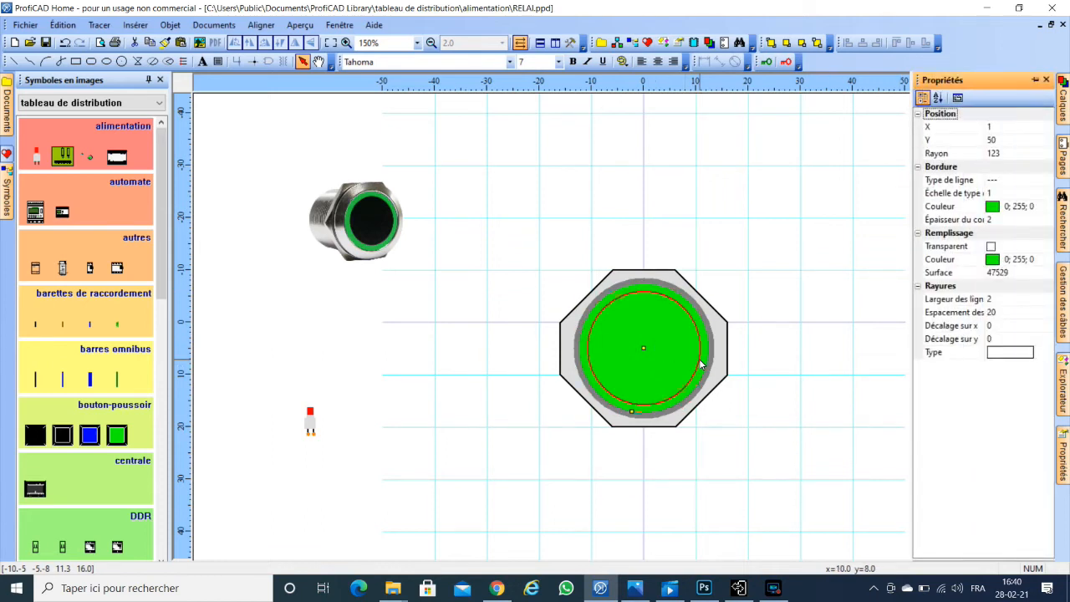
pyautogui.click(700, 365)
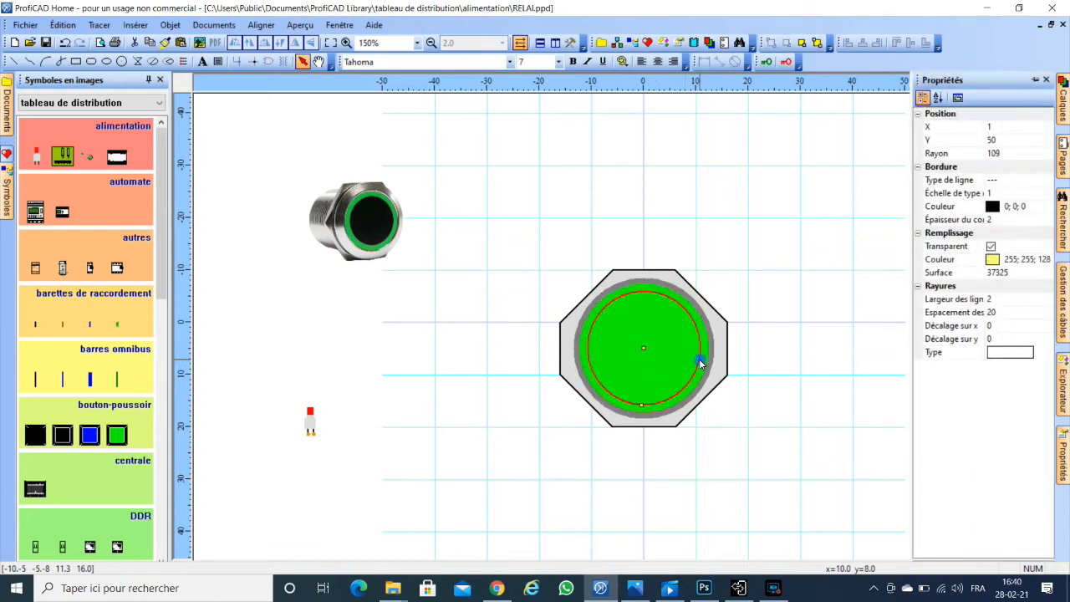
pyautogui.click(1043, 261)
pyautogui.click(1046, 260)
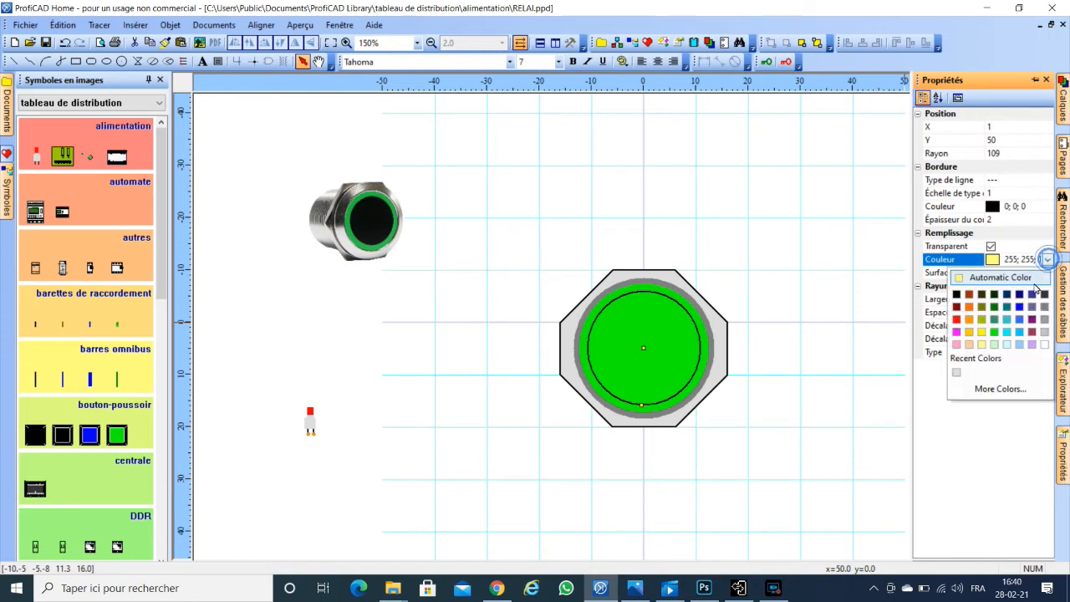
pyautogui.click(956, 294)
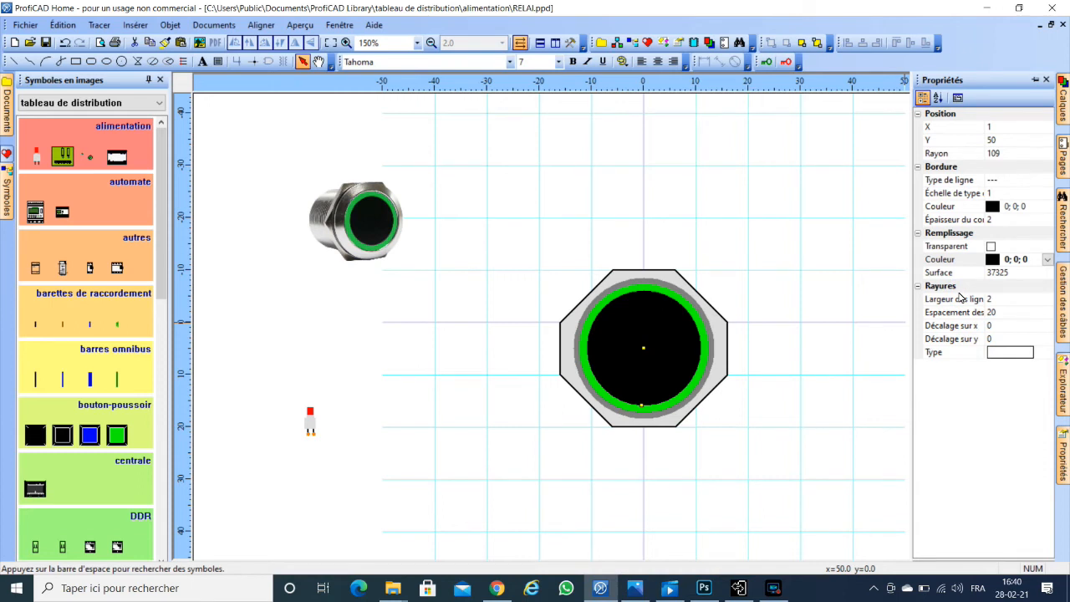
pyautogui.click(779, 298)
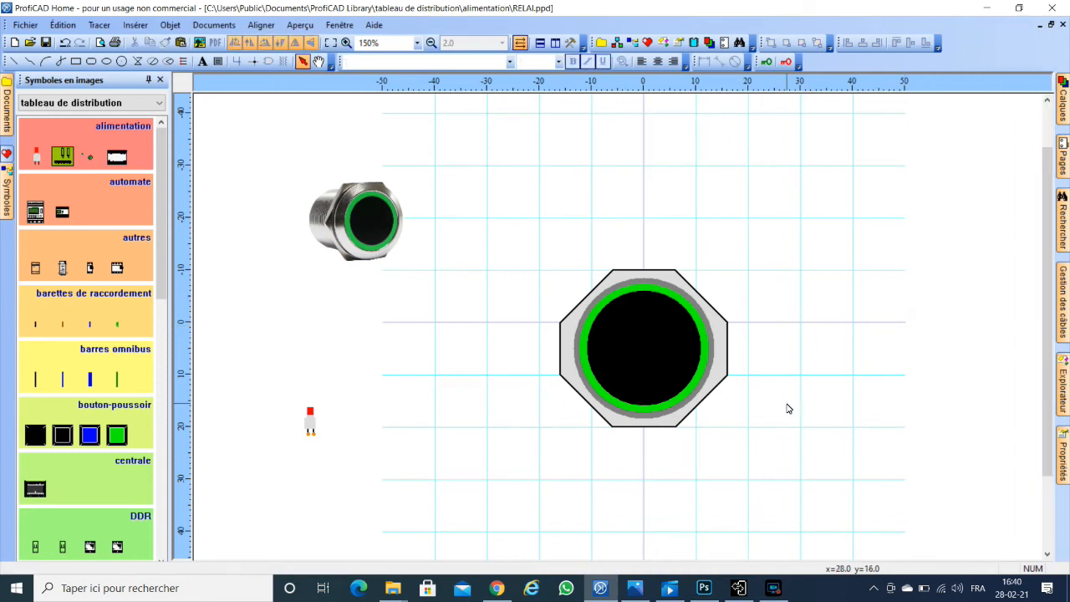
# - Move the reference picture of the push-button slightly lower, keeping it beside the drawing
pyautogui.moveTo(382, 251); pyautogui.dragTo(485, 272)
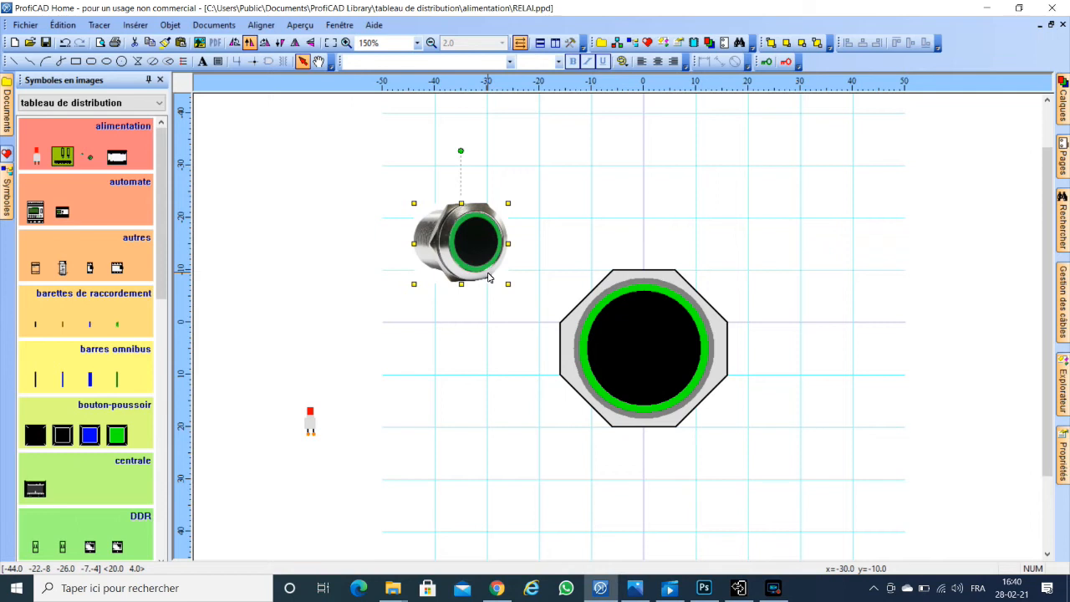
pyautogui.moveTo(466, 263); pyautogui.dragTo(350, 283)
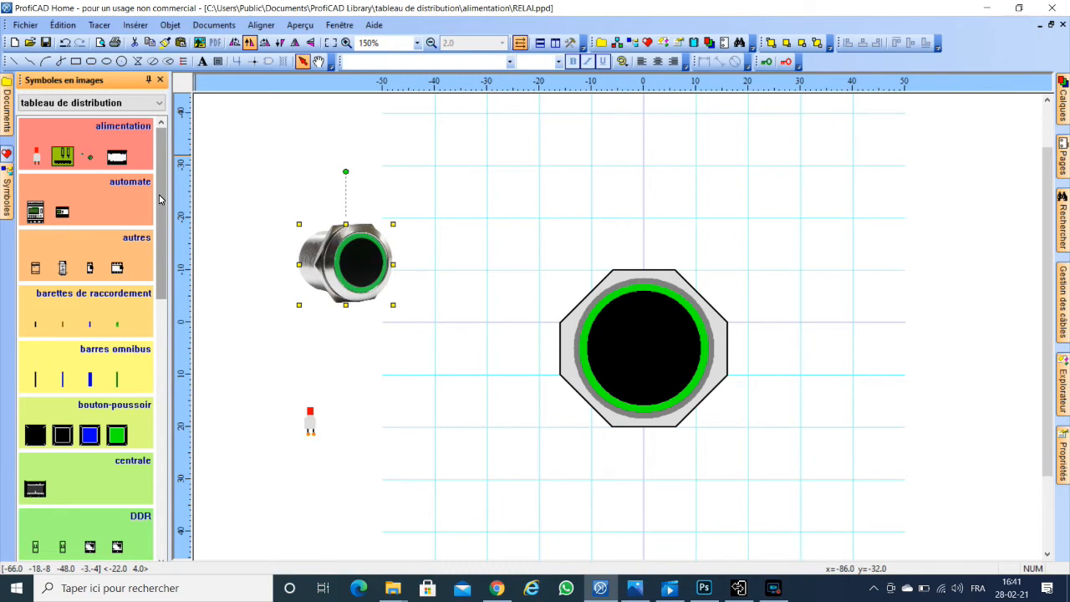
# - Nudge the octagon slightly up and right so that it is centred around the circles, and deselect it
pyautogui.click(638, 269)
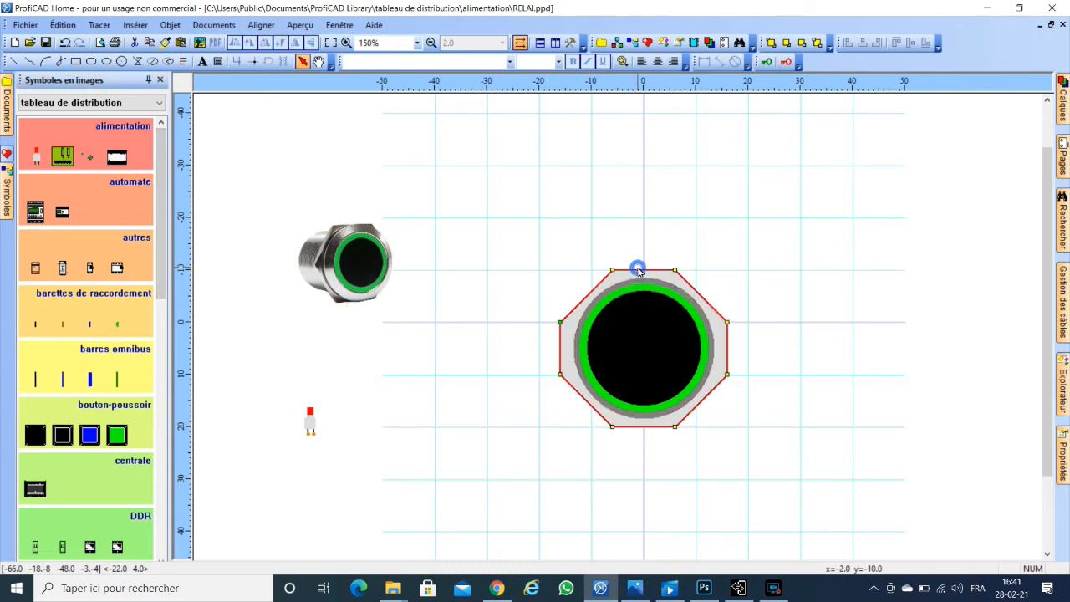
pyautogui.moveTo(651, 268); pyautogui.dragTo(654, 268)
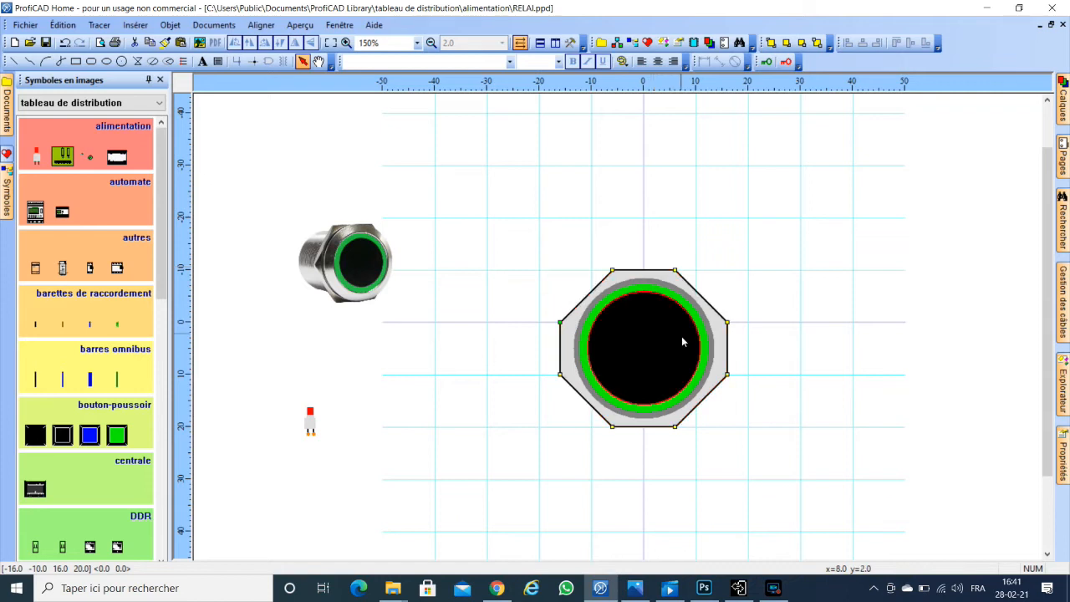
pyautogui.press('Up')
pyautogui.press('Right')
pyautogui.press('Up')
pyautogui.press('Up')
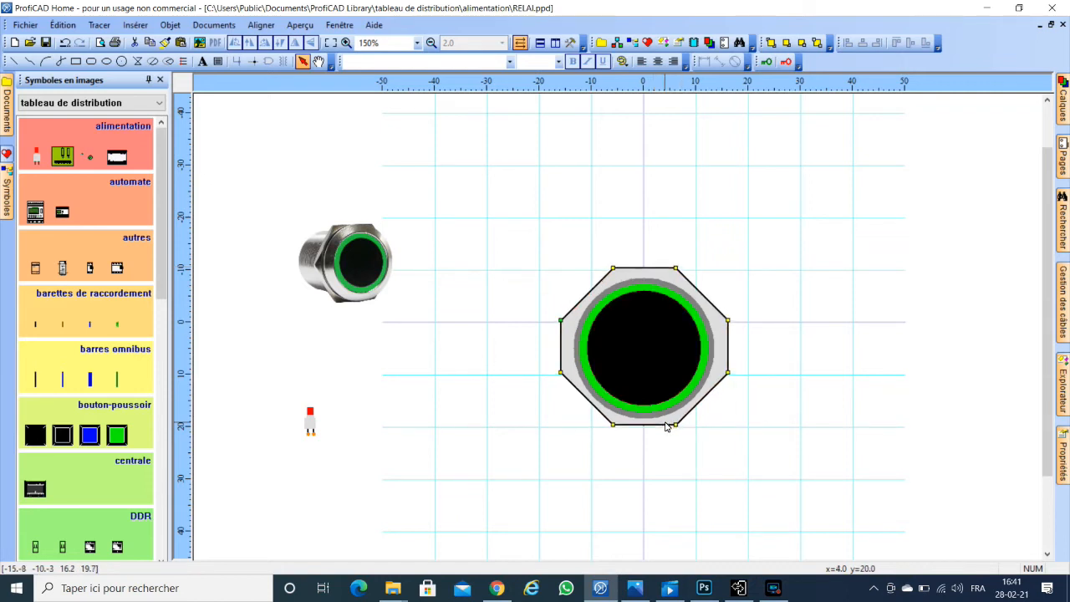
pyautogui.press('Right')
pyautogui.press('Down')
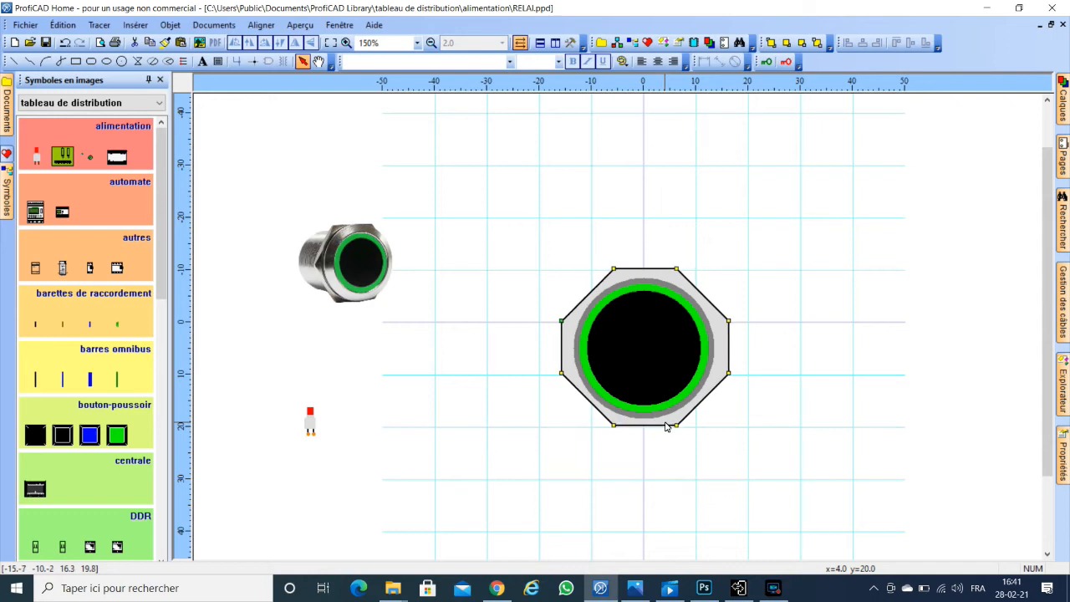
pyautogui.press('Left')
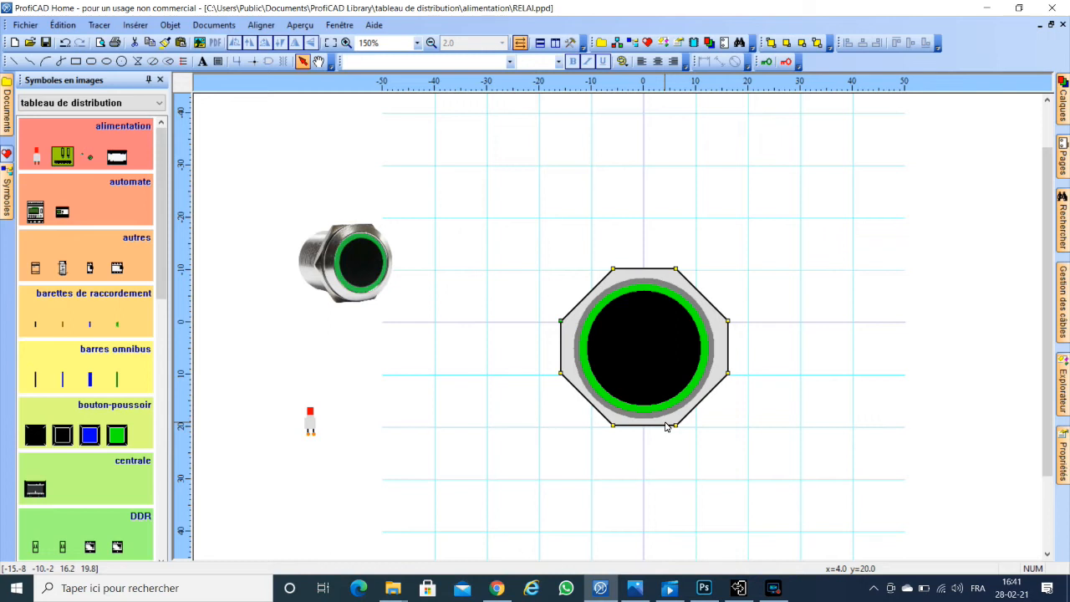
pyautogui.click(779, 385)
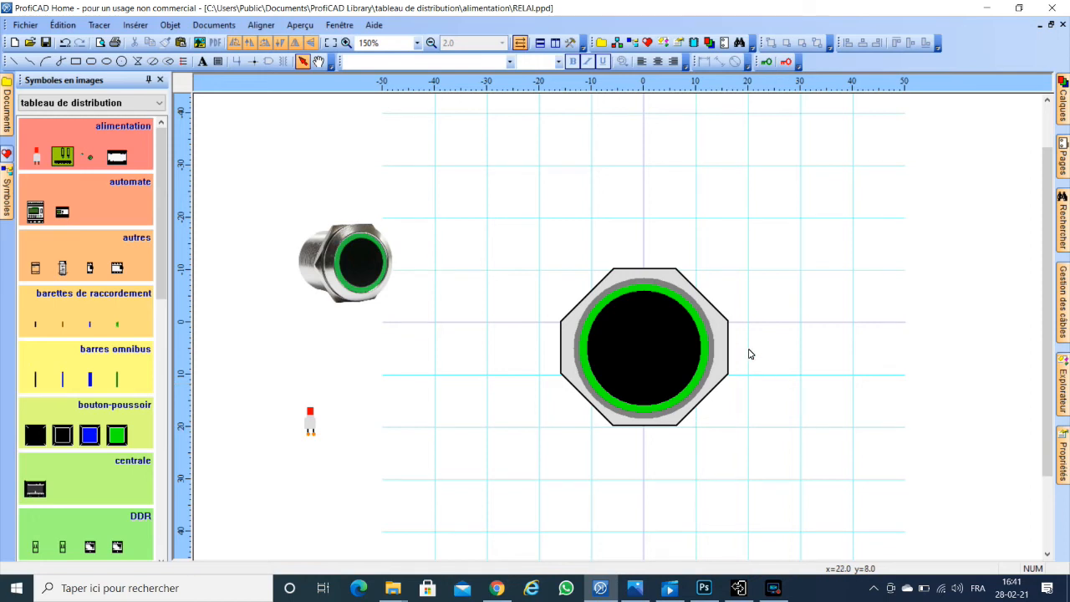
pyautogui.click(75, 61)
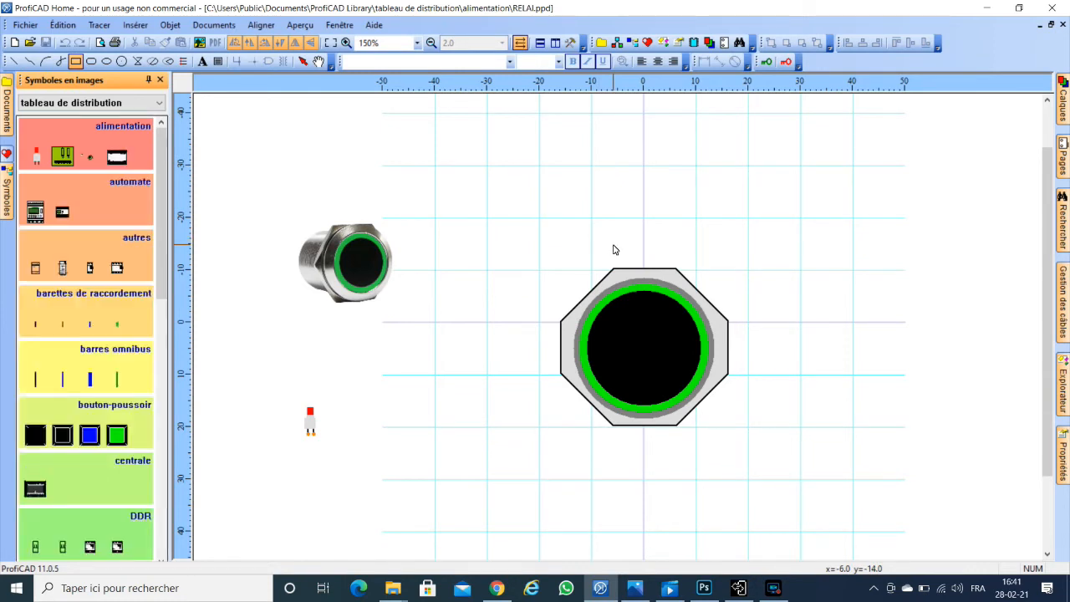
pyautogui.moveTo(613, 245); pyautogui.dragTo(615, 263)
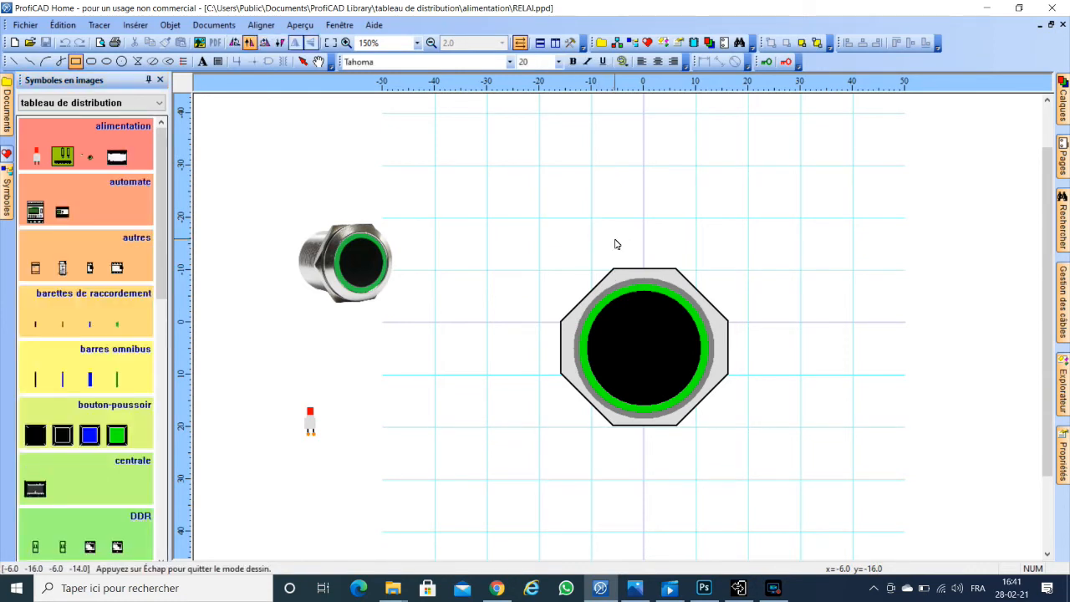
pyautogui.rightClick(615, 239)
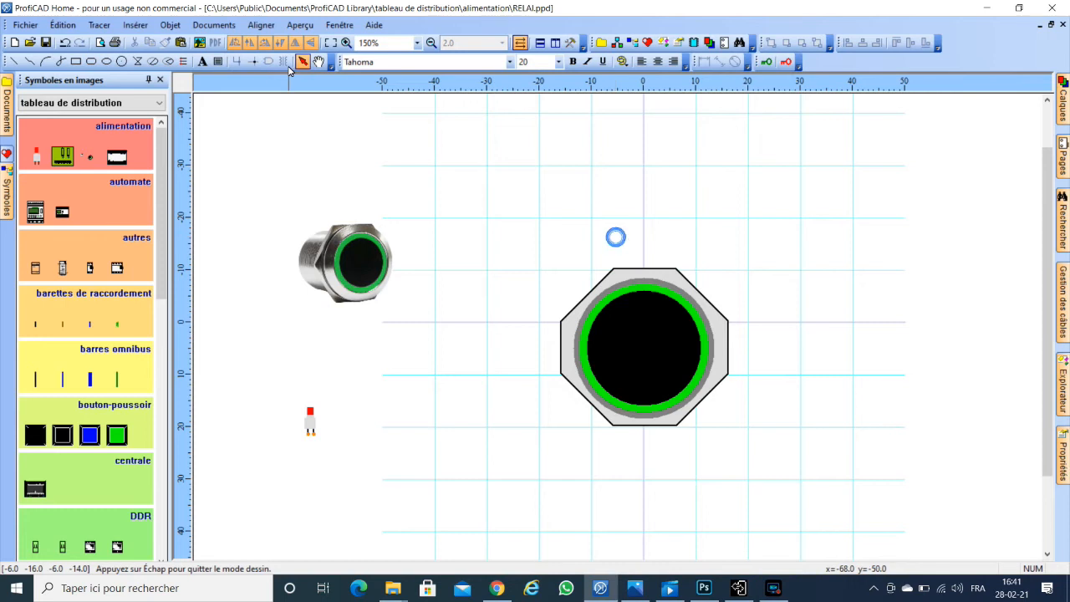
pyautogui.click(81, 62)
pyautogui.click(606, 186)
pyautogui.moveTo(606, 186)
pyautogui.mouseDown()
pyautogui.moveTo(619, 206)
pyautogui.moveTo(657, 204)
pyautogui.mouseUp()
pyautogui.click(644, 193)
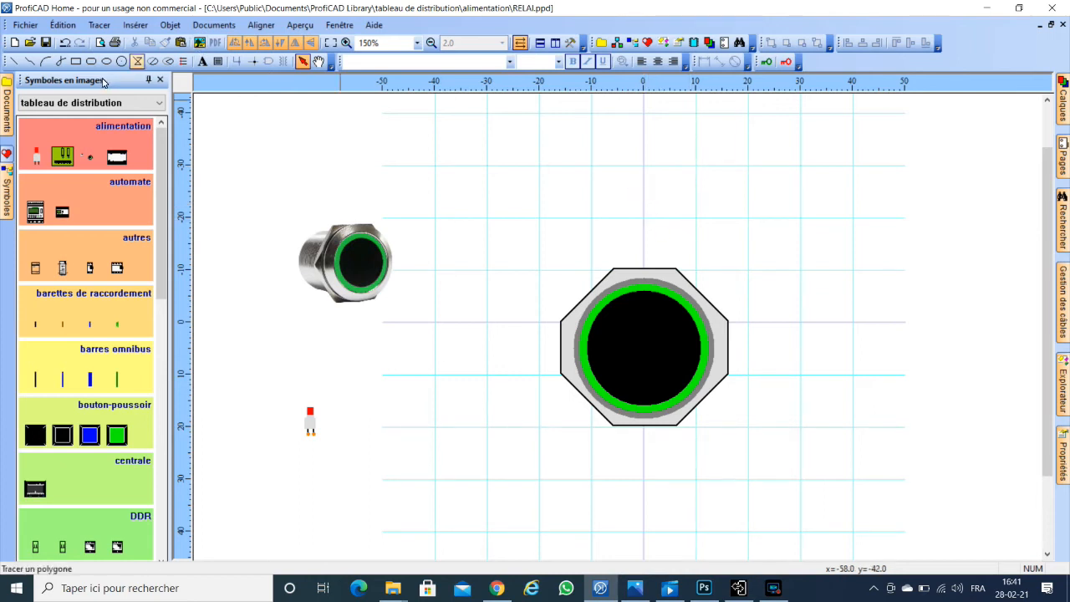
# - Draw a rectangle about 8 by 4 units in the empty area above the octagon
pyautogui.click(75, 61)
pyautogui.moveTo(590, 217); pyautogui.dragTo(636, 239)
pyautogui.rightClick(637, 239)
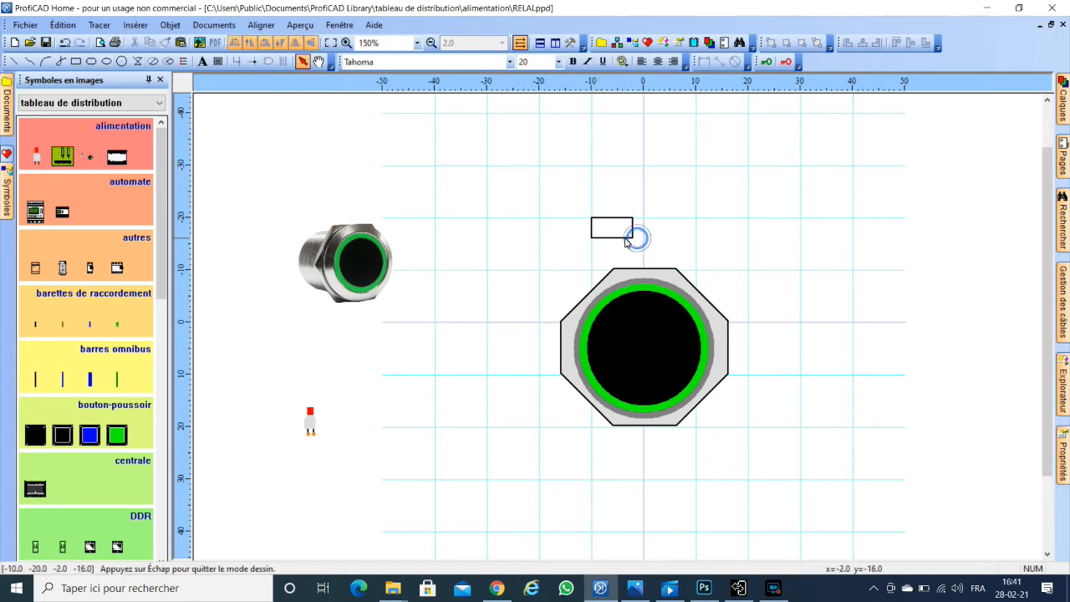
# - Move the rectangle down onto the octagon's upper edge and centre it horizontally on the symbol
pyautogui.moveTo(618, 242); pyautogui.dragTo(648, 266)
pyautogui.press('Down')
pyautogui.press('Down')
pyautogui.press('Down')
pyautogui.press('Down')
pyautogui.press('Down')
pyautogui.press('Down')
pyautogui.press('Down')
pyautogui.press('Down')
pyautogui.press('Down')
pyautogui.press('Down')
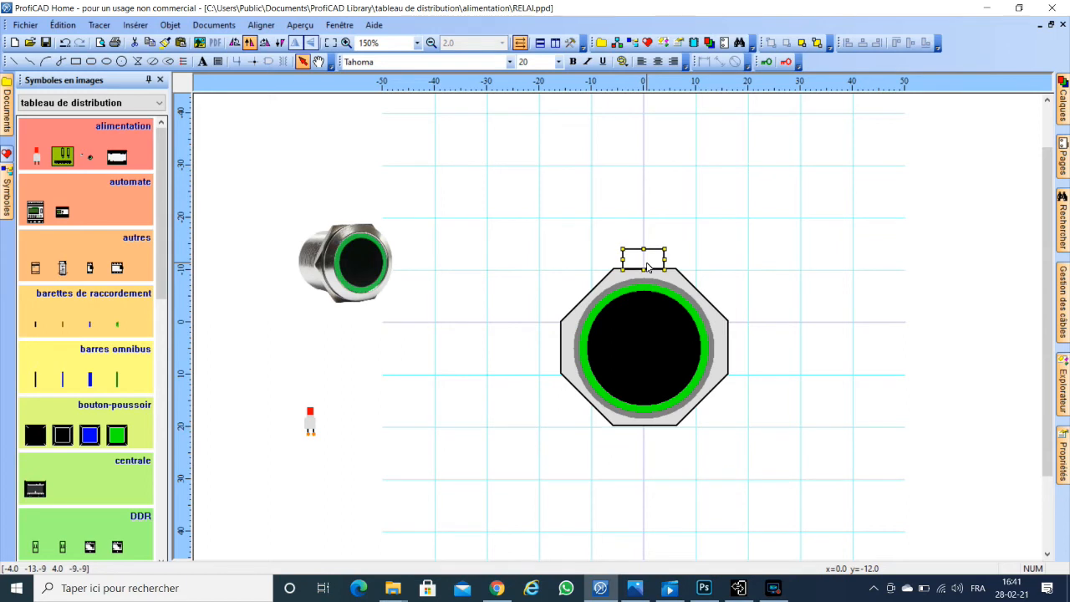
# - Widen the rectangle on both sides to about 12 units so that it matches the octagon's upper edge
pyautogui.click(646, 259)
pyautogui.click(665, 259)
pyautogui.moveTo(665, 260); pyautogui.dragTo(676, 261)
pyautogui.moveTo(620, 260); pyautogui.dragTo(614, 263)
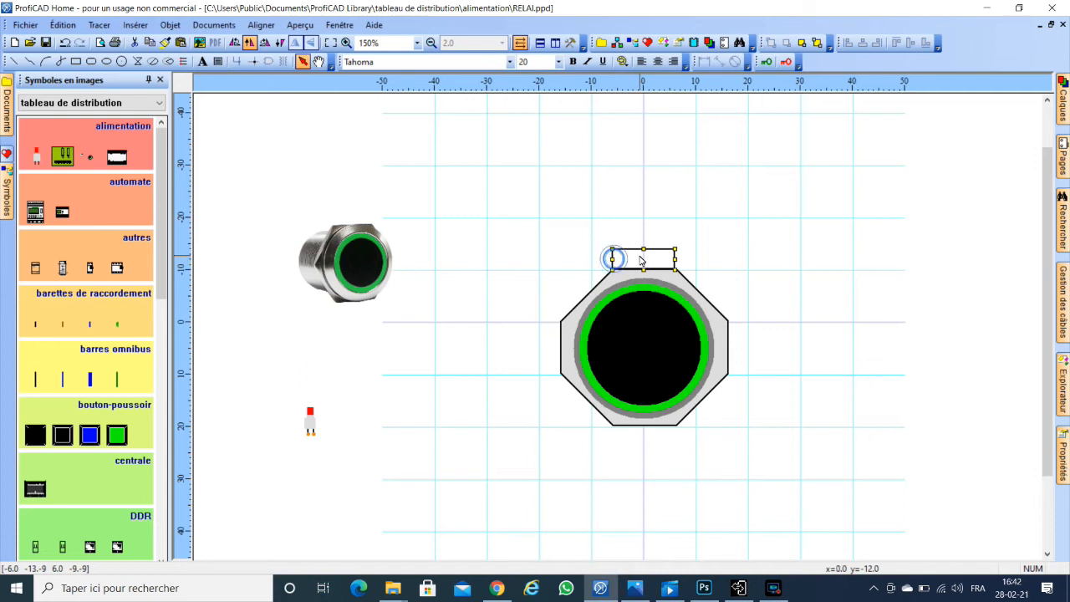
pyautogui.click(641, 257)
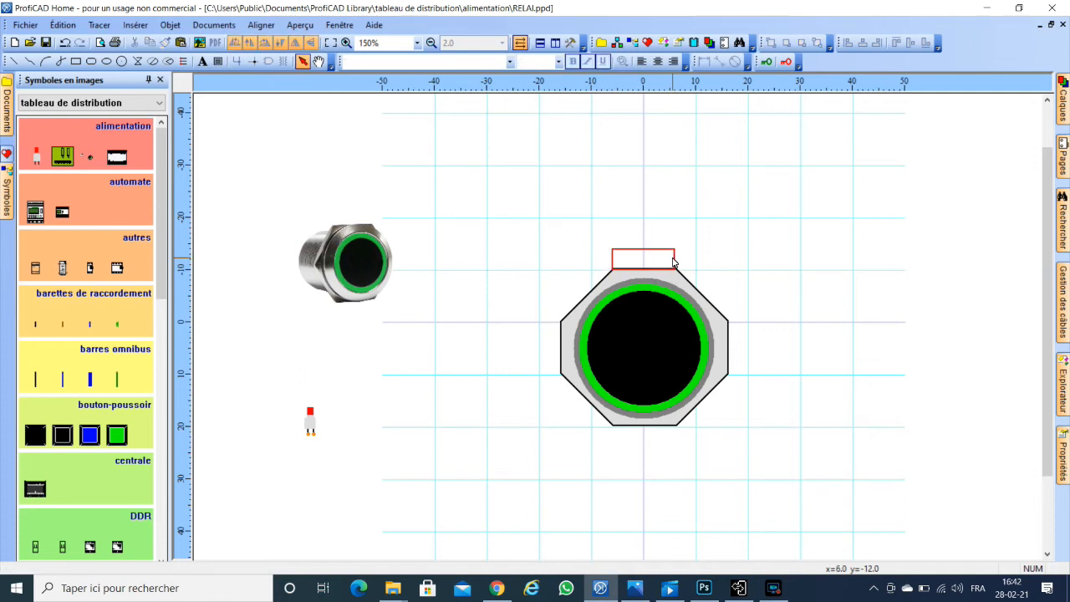
pyautogui.click(672, 255)
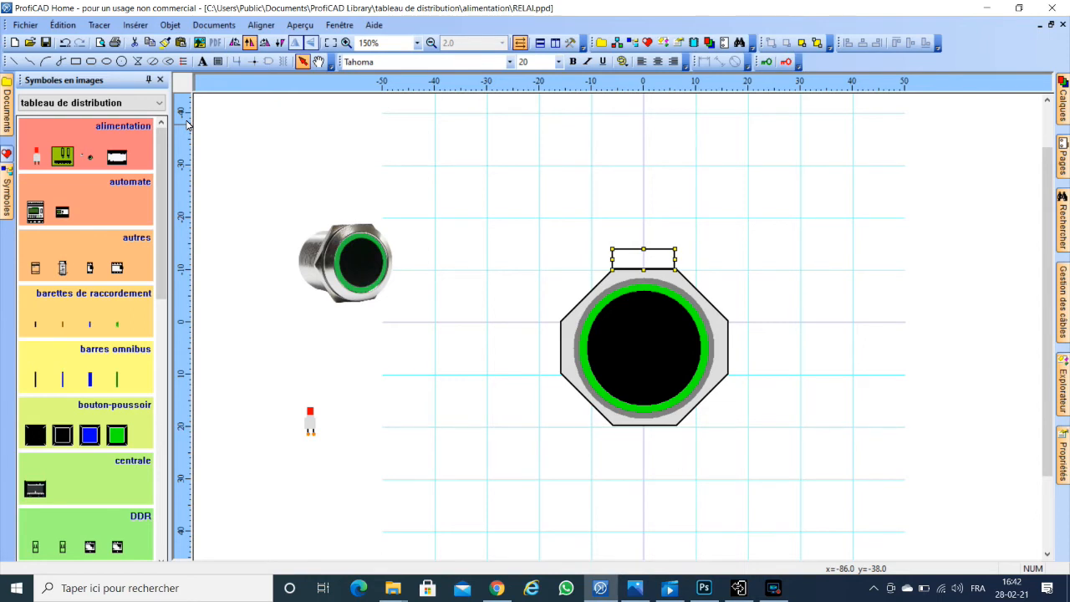
# - Place a text object in the empty area between the reference picture and the symbol, and rotate it upright to 0°
pyautogui.click(214, 66)
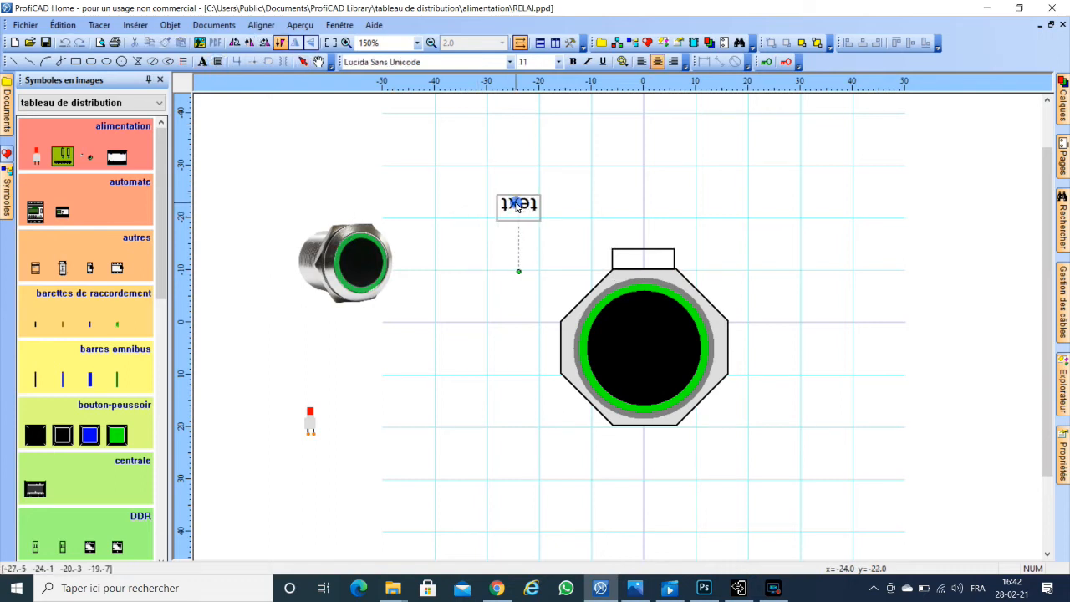
pyautogui.click(518, 206)
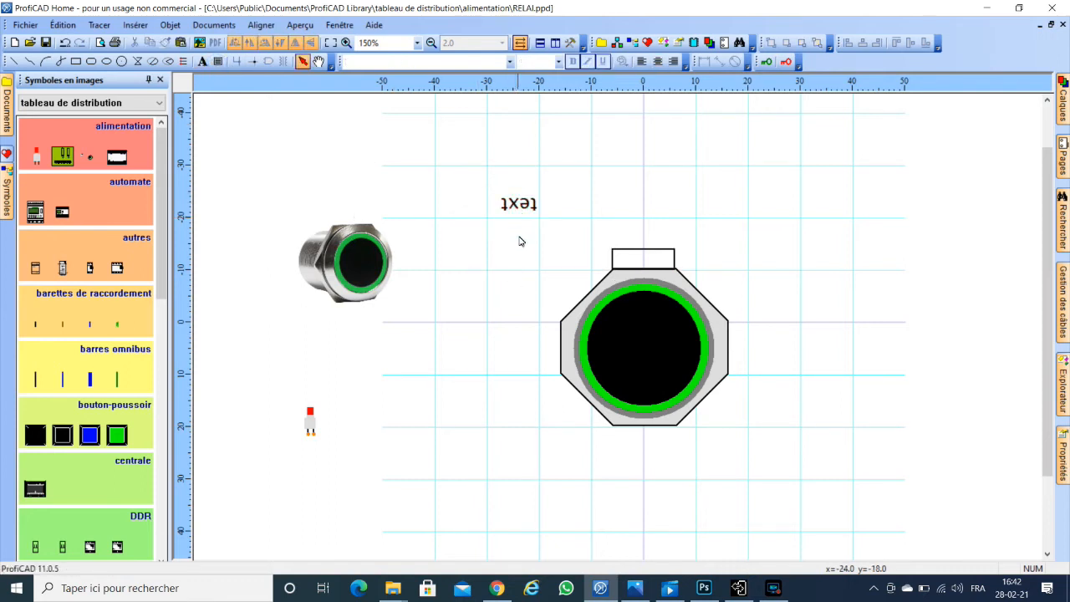
pyautogui.click(525, 205)
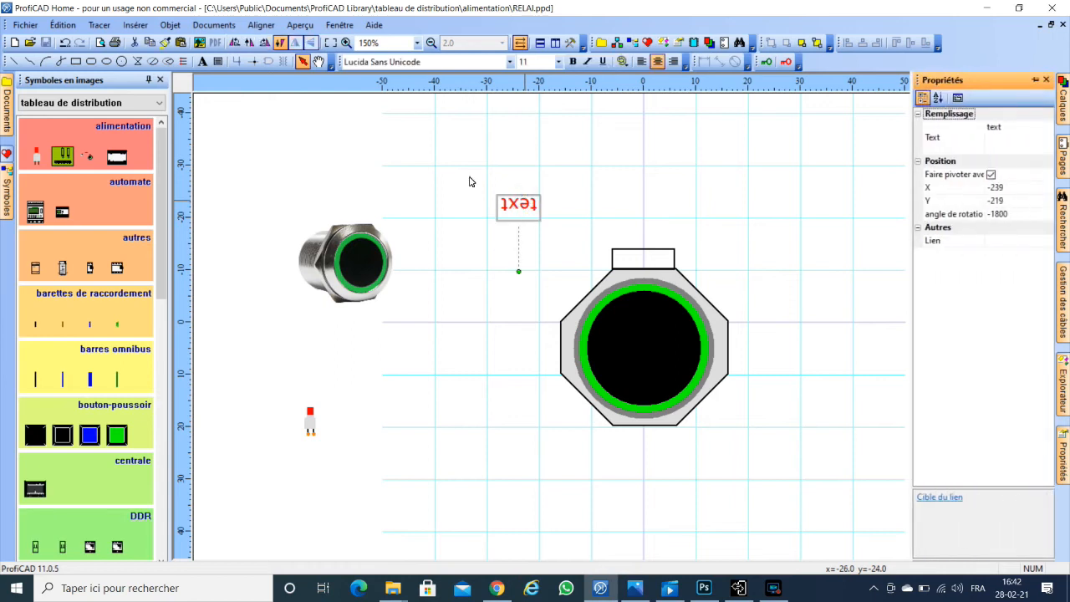
pyautogui.click(249, 43)
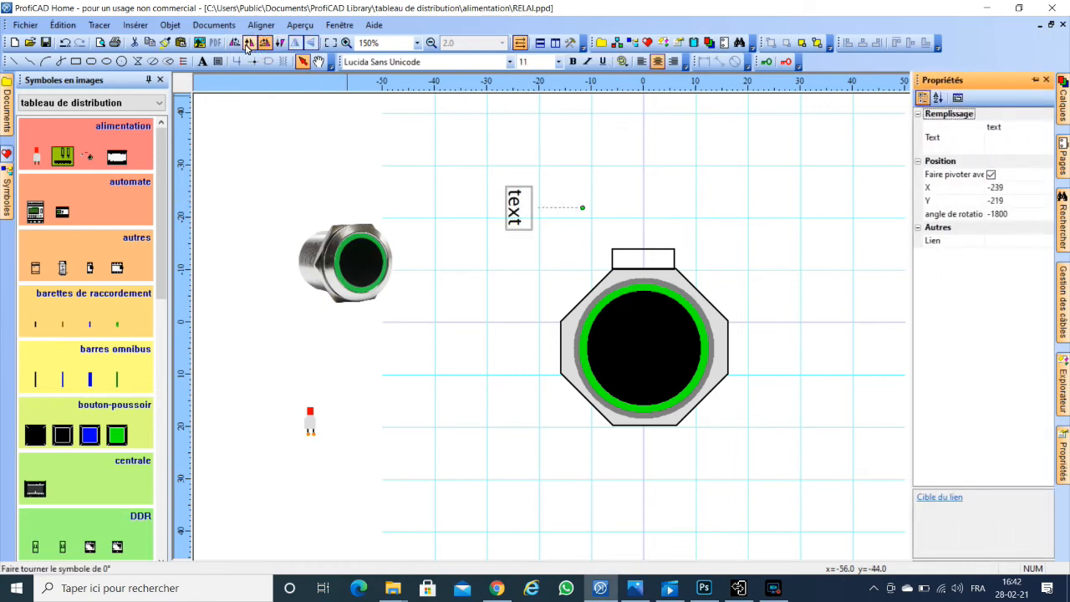
pyautogui.click(249, 43)
# - Replace the content of the placed text with "+ -"
pyautogui.click(525, 211)
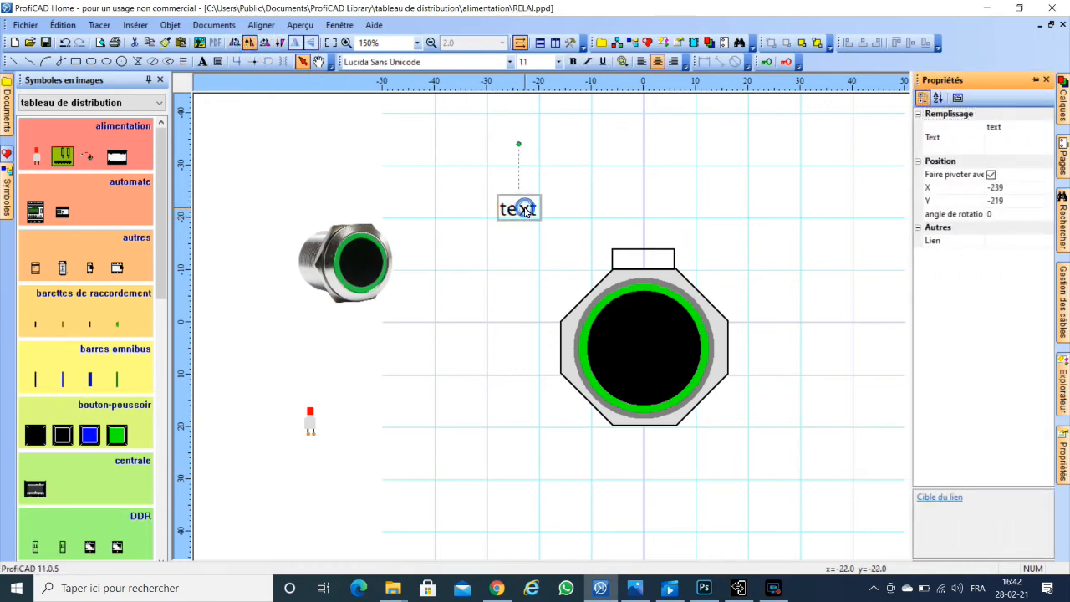
pyautogui.doubleClick(525, 210)
pyautogui.press('Delete')
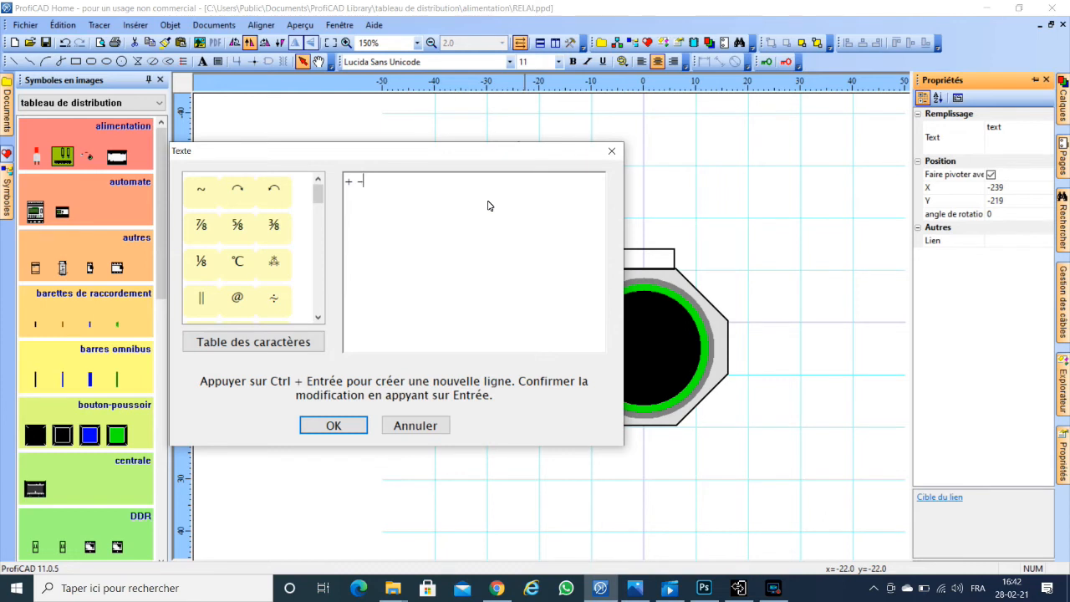
pyautogui.click(355, 432)
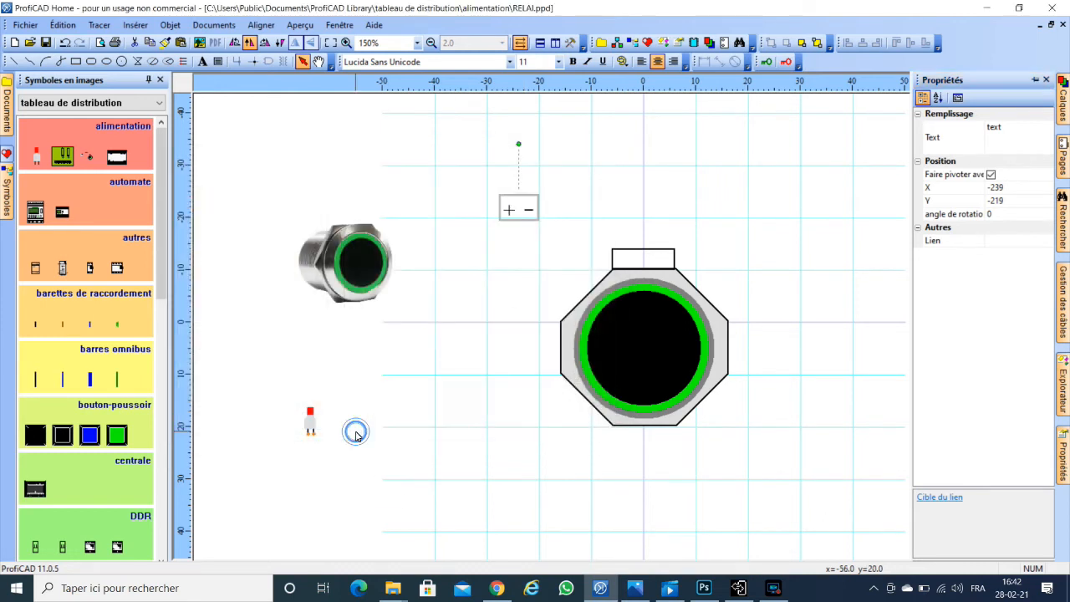
# - Set the font size of the "+ -" text to 4
pyautogui.click(559, 62)
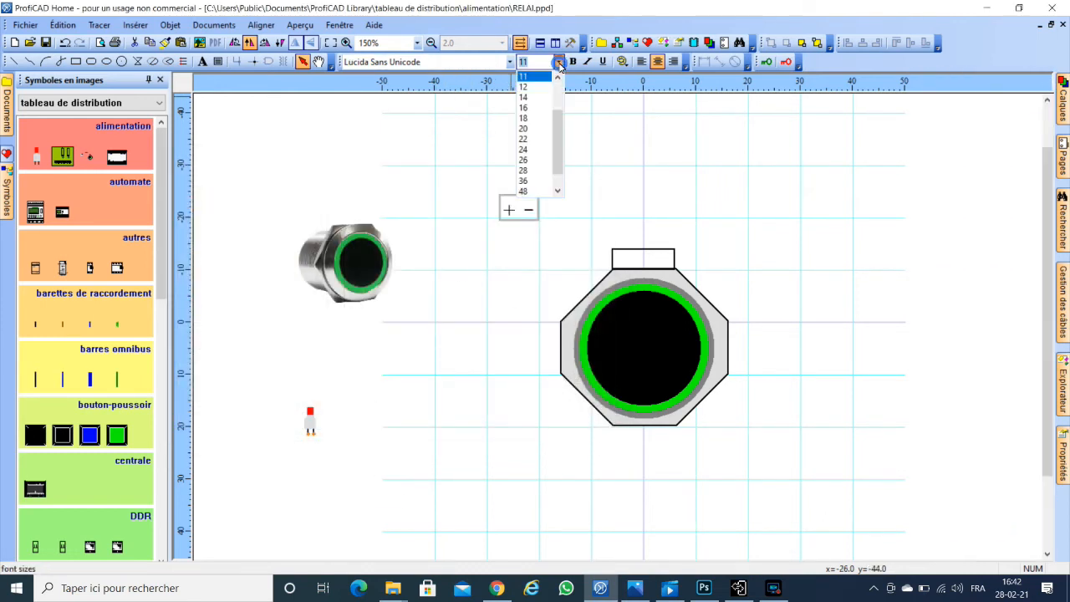
pyautogui.click(557, 84)
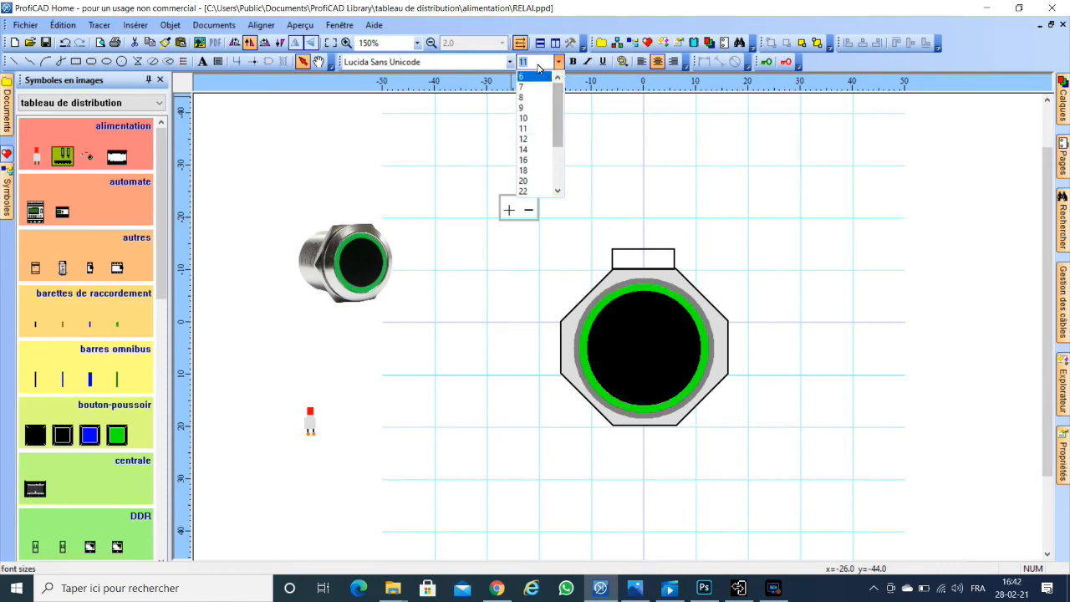
pyautogui.write('1')
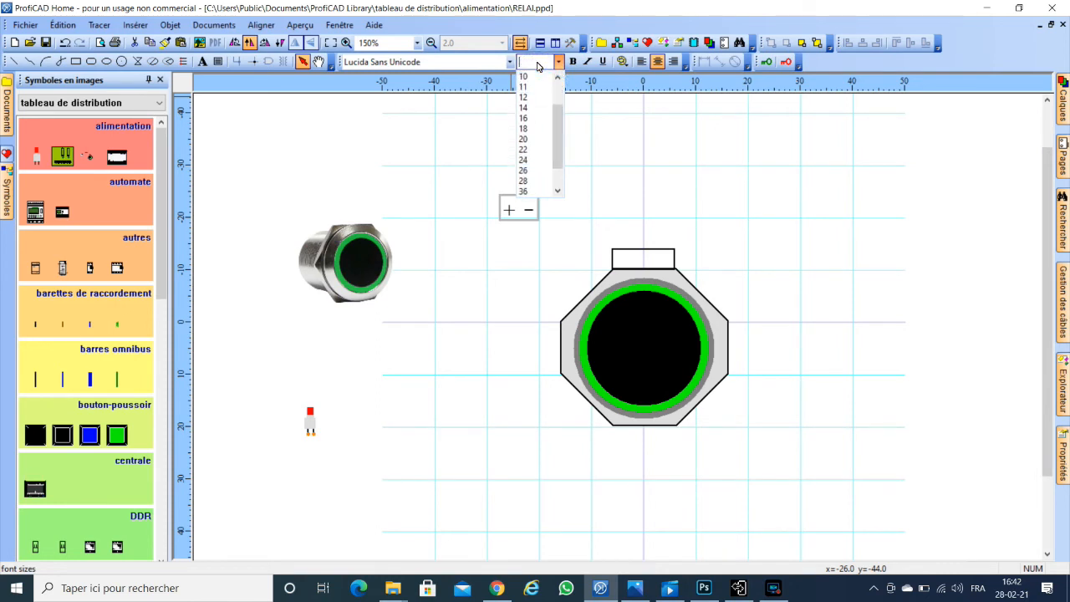
pyautogui.click(544, 247)
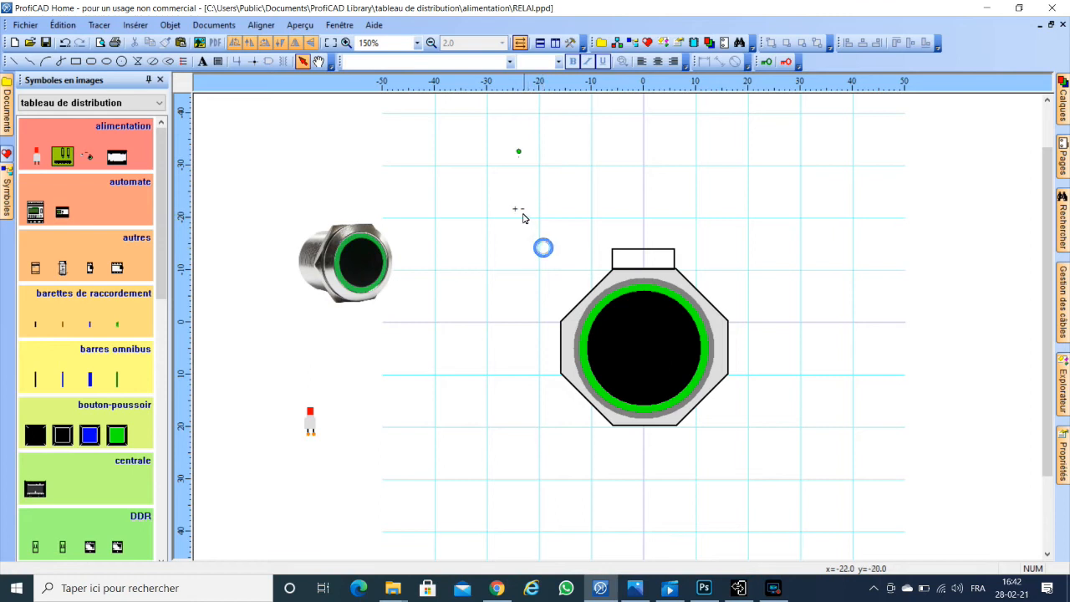
# - Move the "+ -" text into the right half of the label rectangle, fine-tune its position, and deselect it
pyautogui.moveTo(515, 210); pyautogui.dragTo(652, 263)
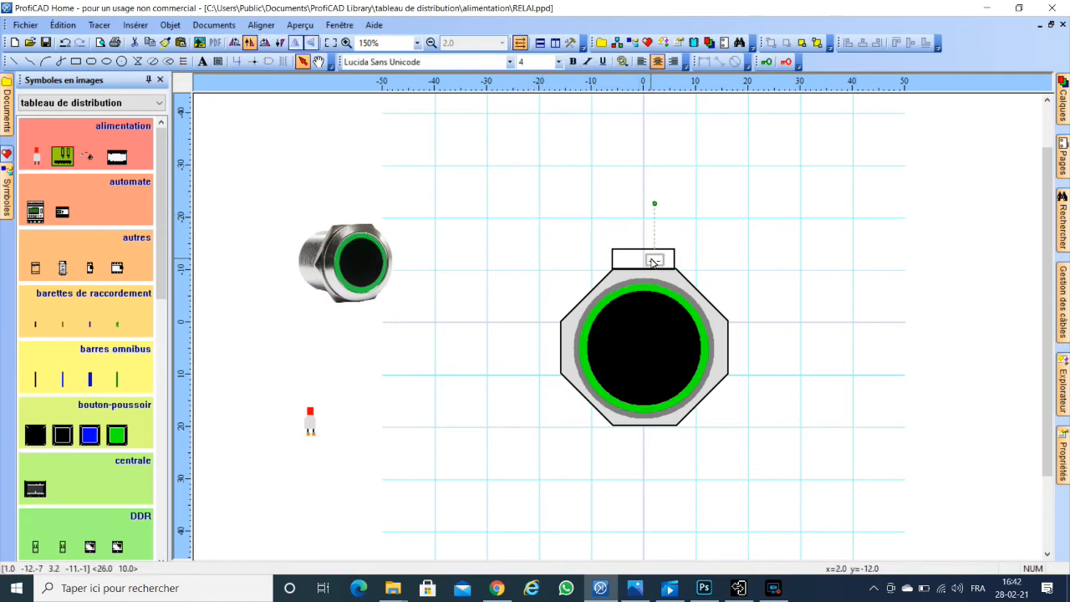
pyautogui.press('Right')
pyautogui.press('Right')
pyautogui.press('Right')
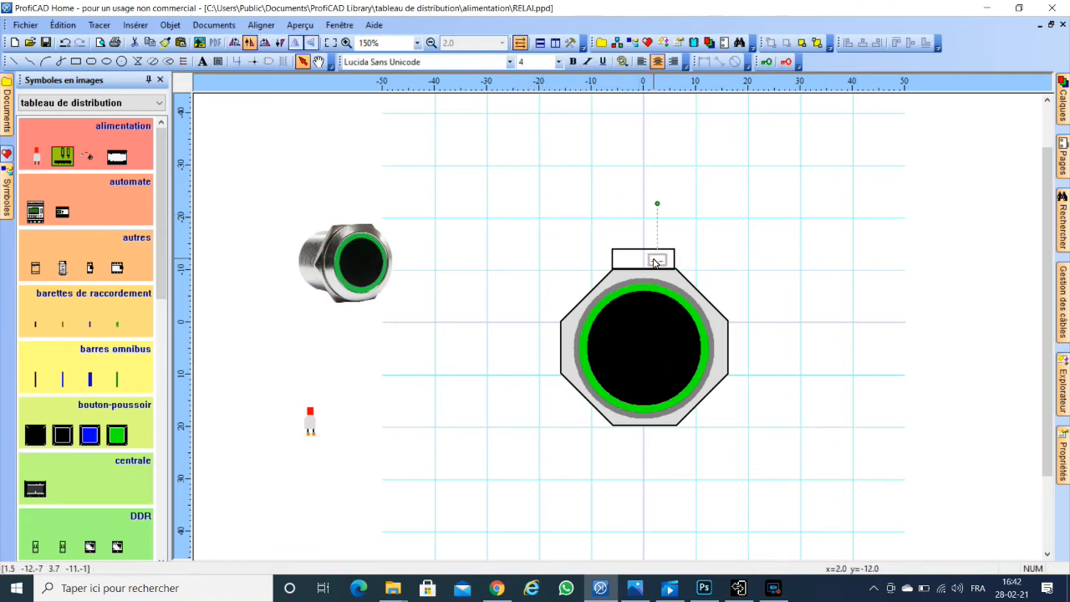
pyautogui.press('Right')
pyautogui.press('Right')
pyautogui.press('Right')
pyautogui.press('Right')
pyautogui.press('Up')
pyautogui.press('Right')
pyautogui.press('Up')
pyautogui.press('Escape')
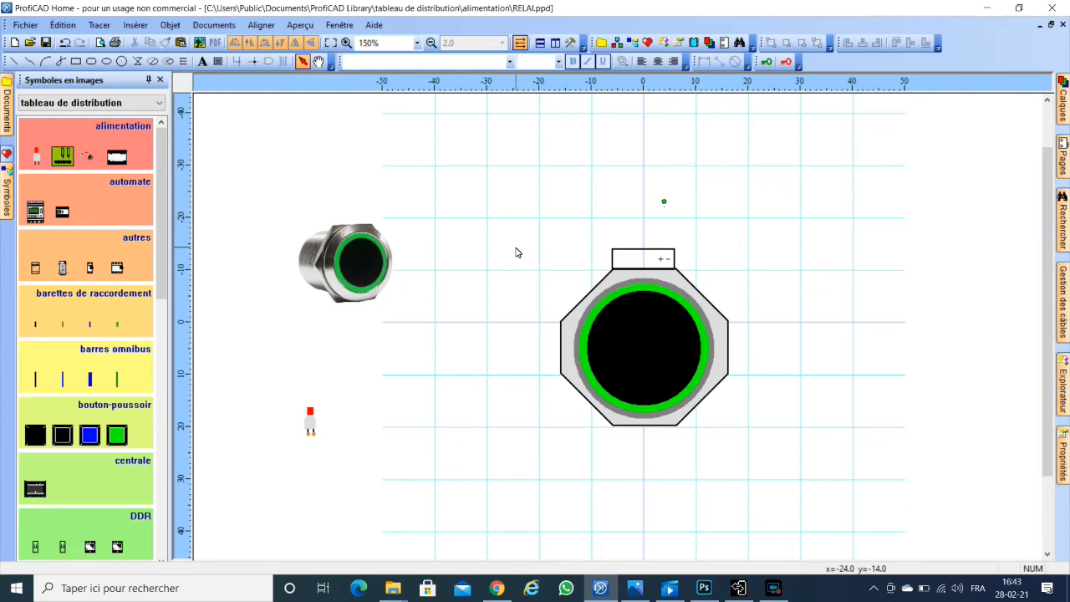
# - Move one orange connection point from the small red component onto the label rectangle's upper edge, above the minus sign
pyautogui.click(317, 429)
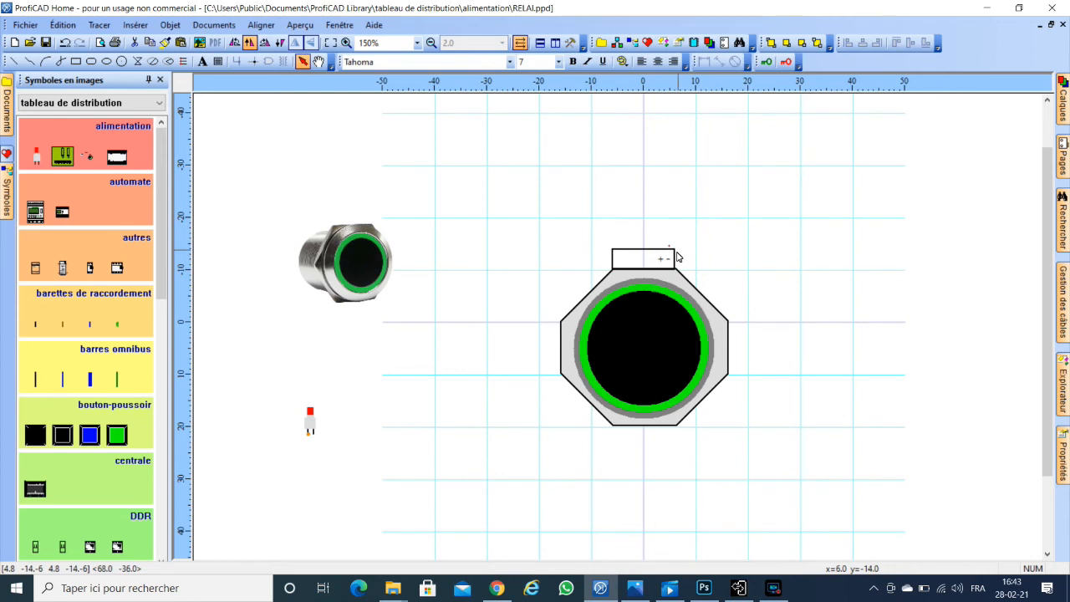
pyautogui.click(674, 257)
pyautogui.press('Up')
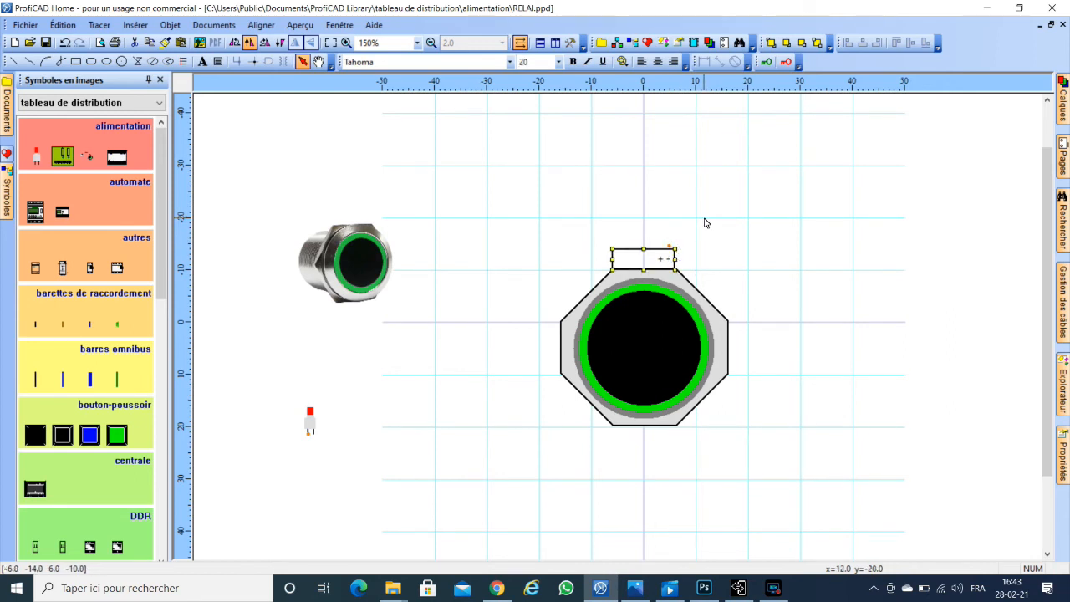
pyautogui.click(705, 221)
pyautogui.click(672, 247)
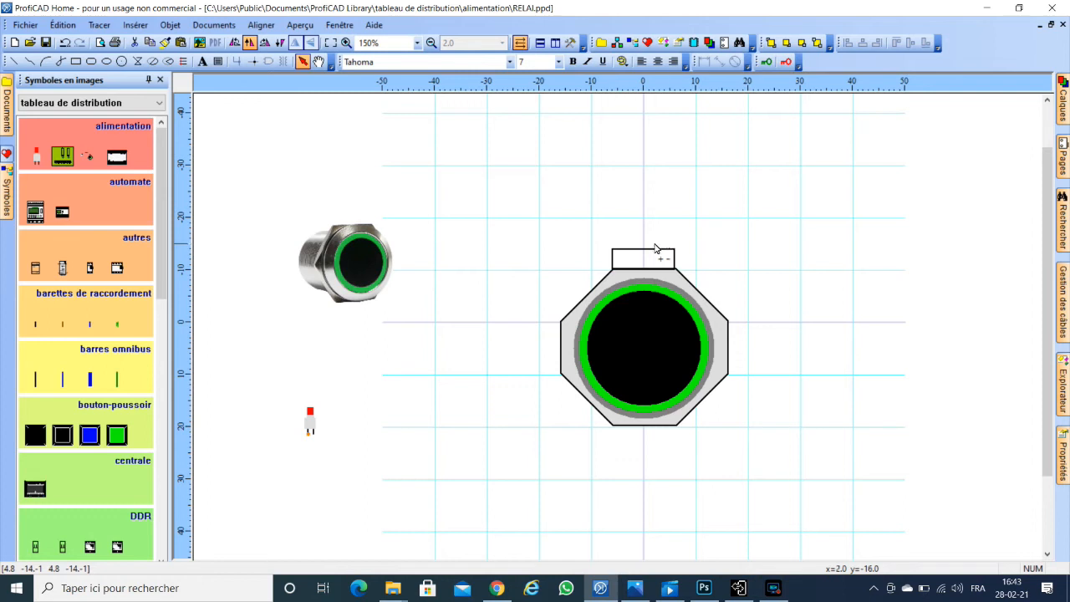
# - Place a second orange connection point on the label rectangle's upper edge, above the plus sign, and deselect it
pyautogui.click(655, 249)
pyautogui.moveTo(656, 248); pyautogui.dragTo(661, 255)
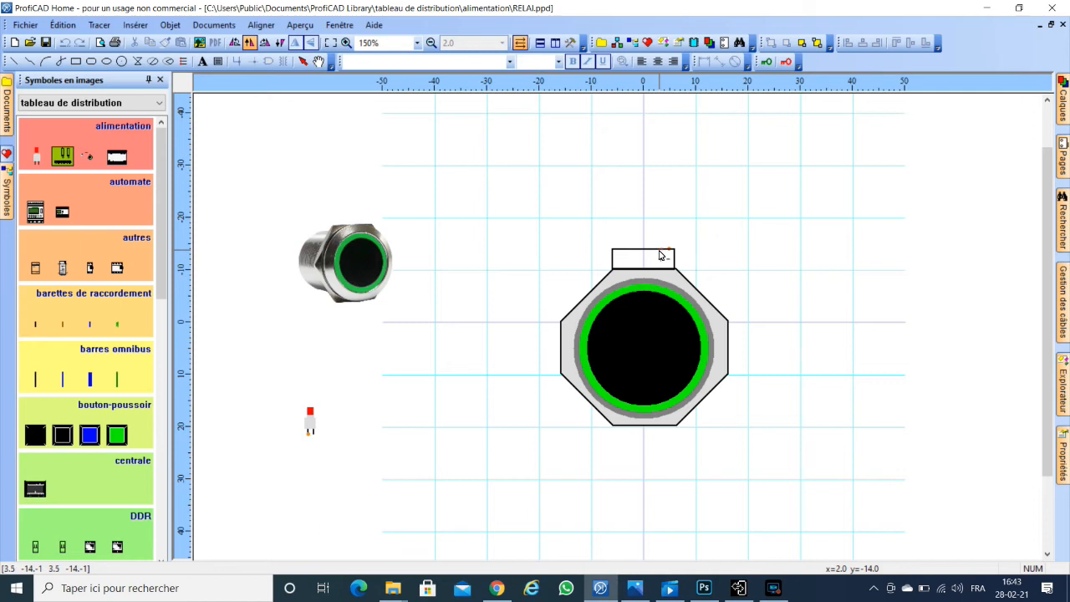
pyautogui.click(660, 253)
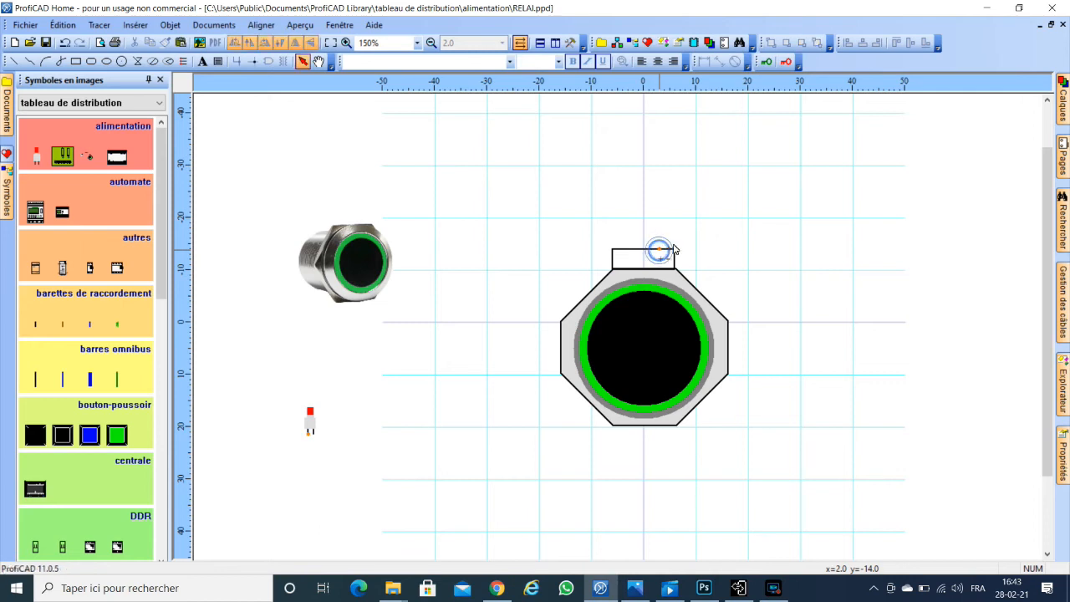
pyautogui.click(710, 221)
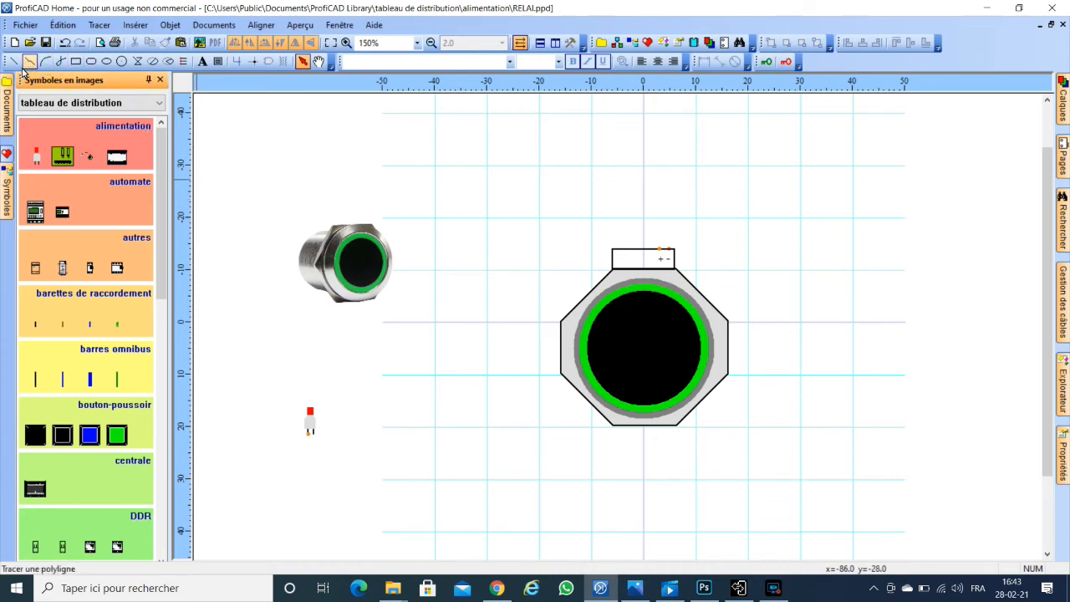
# - Draw a polyline in the empty area between picture and symbol, going about 2 units down, 2 units right, and diagonally up to the right
pyautogui.hotkey('ctrl', 's')
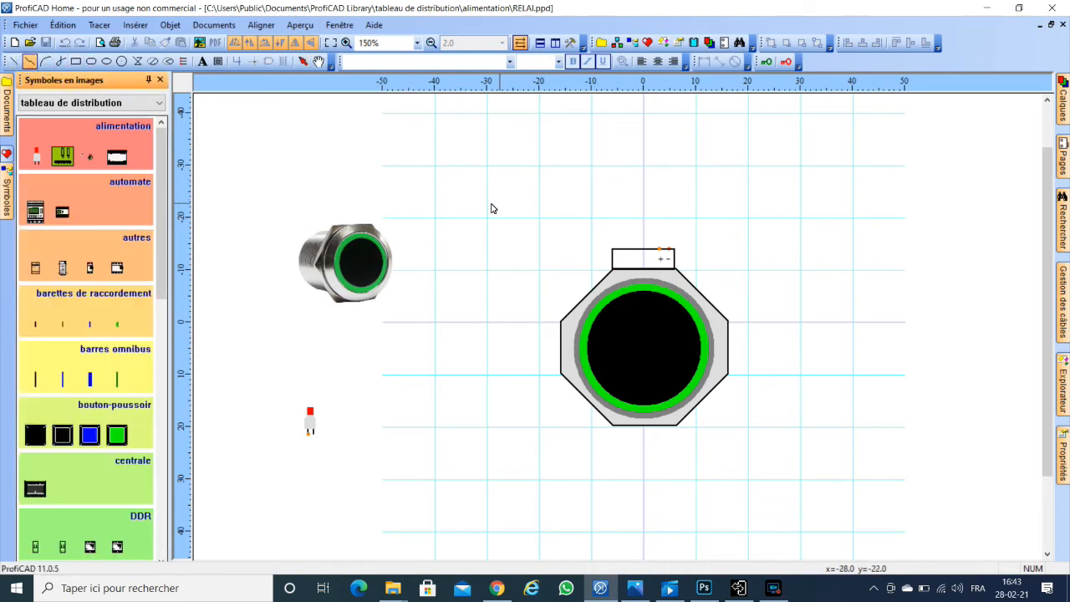
pyautogui.click(485, 207)
pyautogui.click(486, 215)
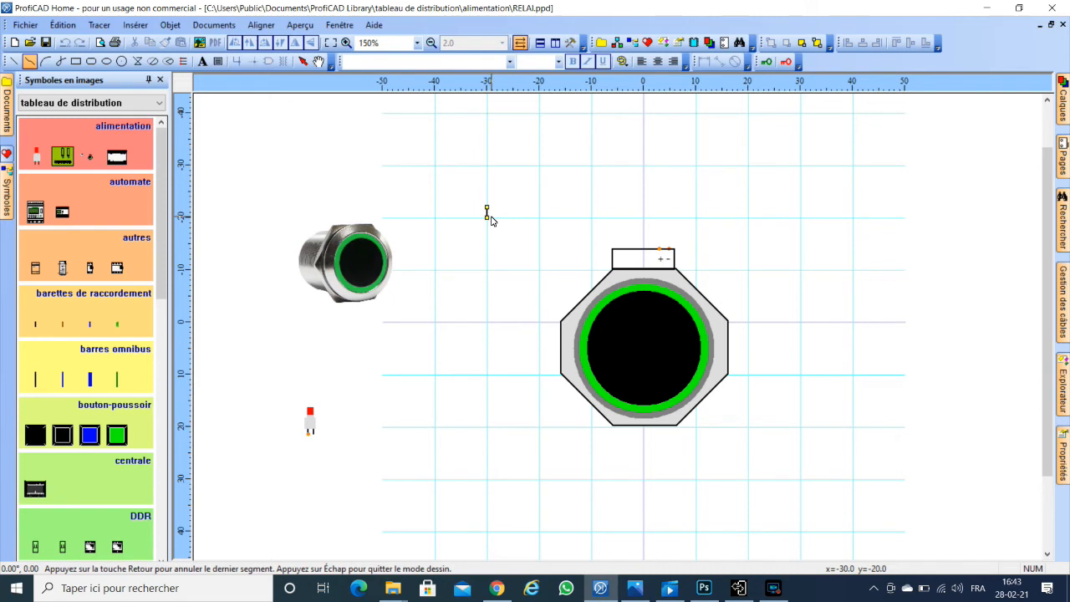
pyautogui.click(497, 219)
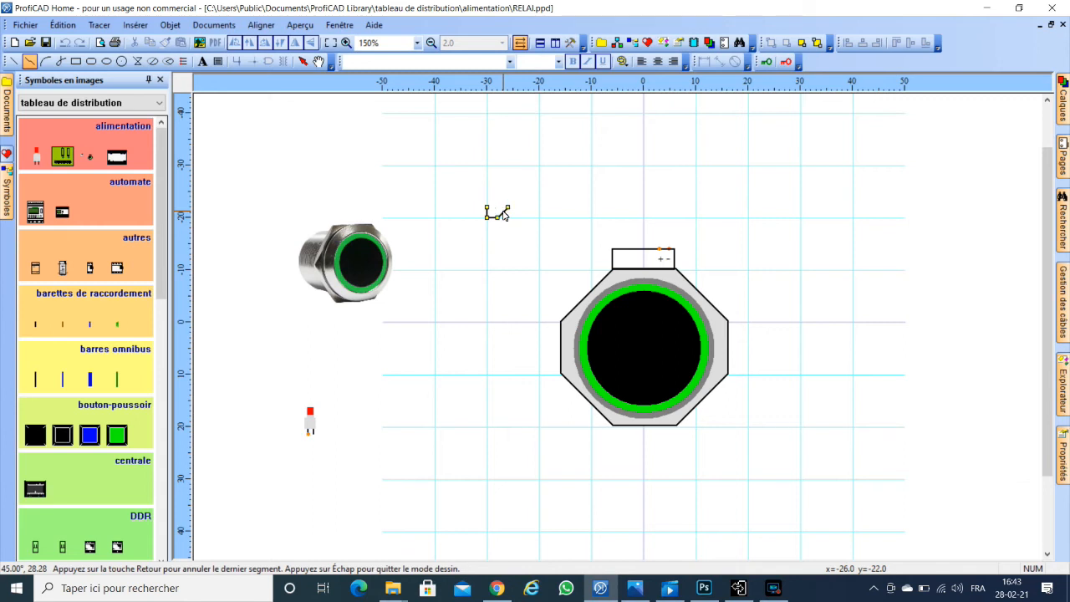
pyautogui.press('Escape')
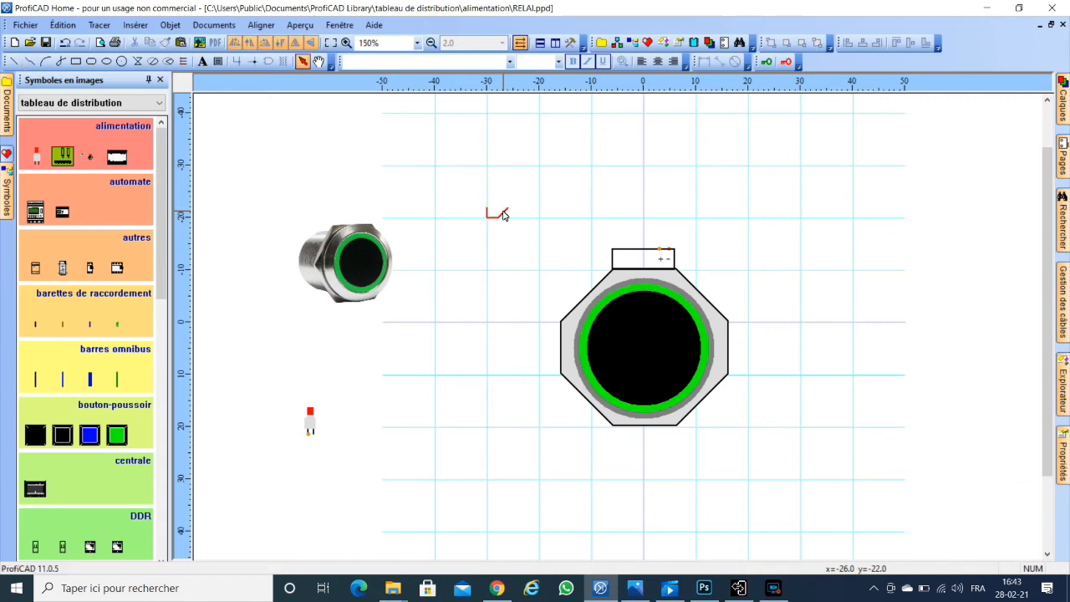
# - Draw an L-shaped polyline above the first one, about 2 units down and 2 units right, ending at the diagonal's tip
pyautogui.click(30, 62)
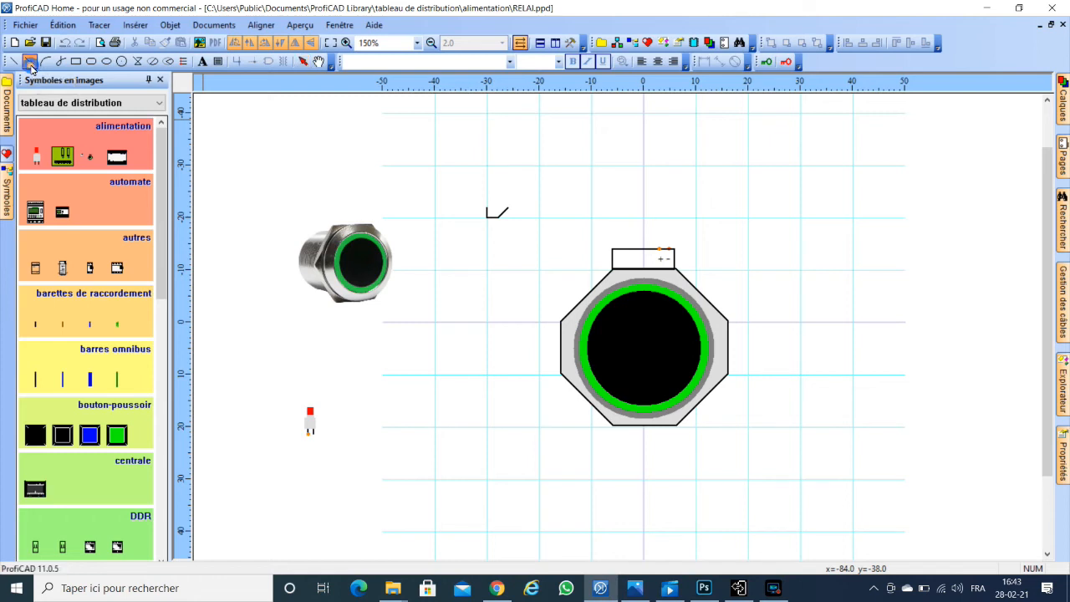
pyautogui.click(497, 205)
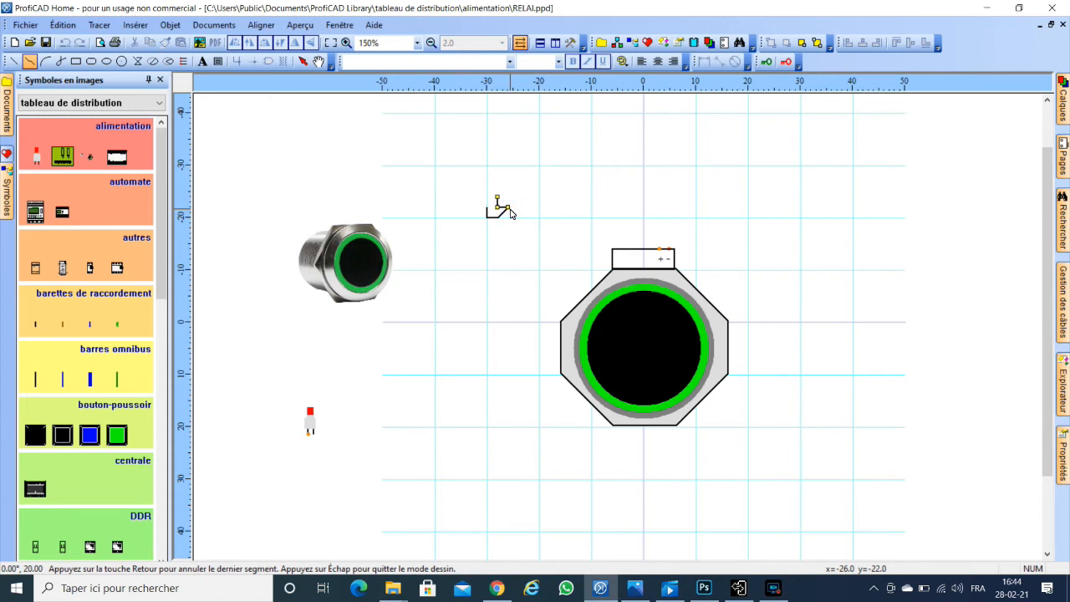
pyautogui.press('Escape')
# - Nudge the L-shaped polyline slightly down and right so that it crosses the diagonal of the first polyline
pyautogui.click(498, 207)
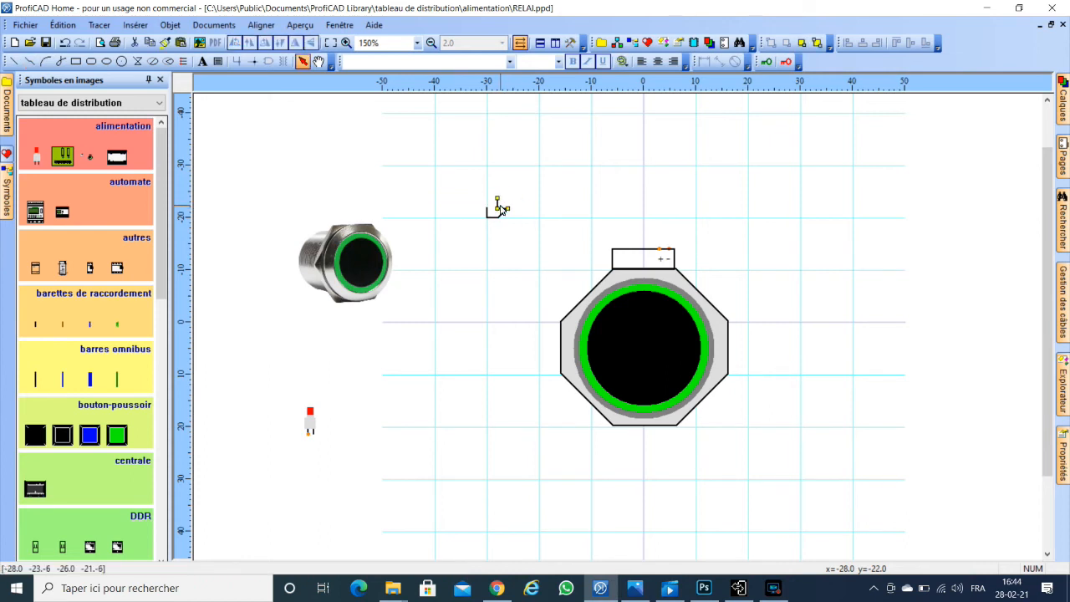
pyautogui.press('Down')
pyautogui.press('Down')
pyautogui.press('Right')
pyautogui.press('Right')
pyautogui.press('Right')
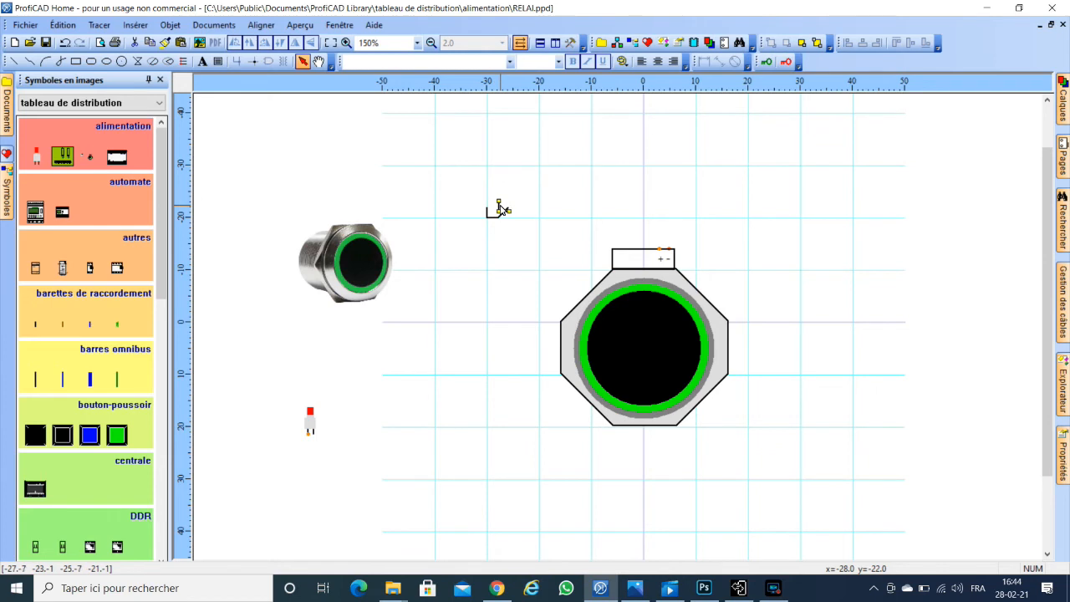
pyautogui.press('Escape')
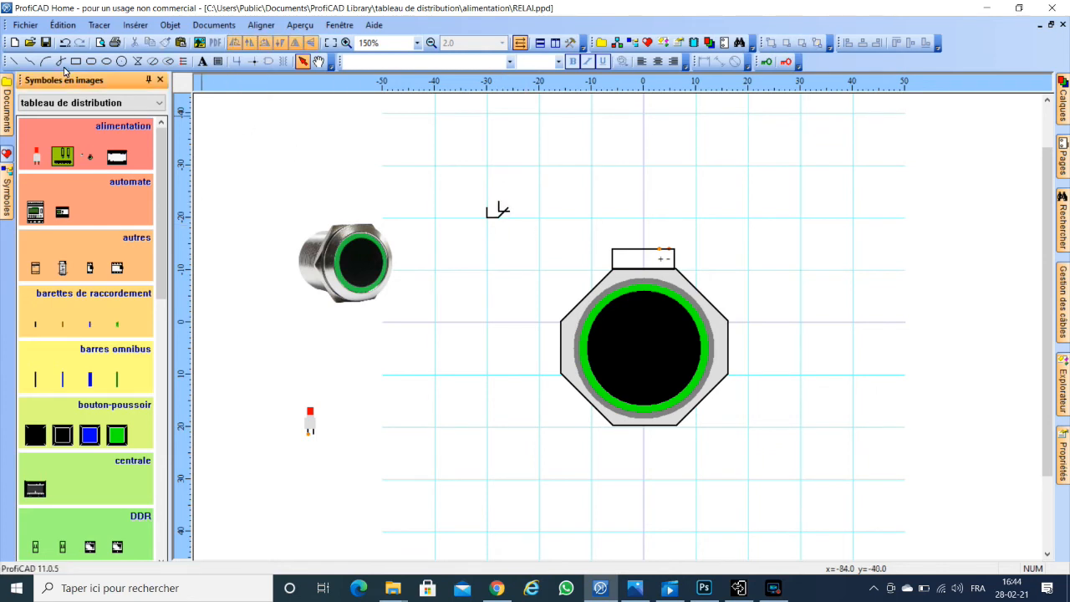
# - Draw a polyline facing the first one, about 2 units right from below the diagonal's tip and 2 units up
pyautogui.click(30, 62)
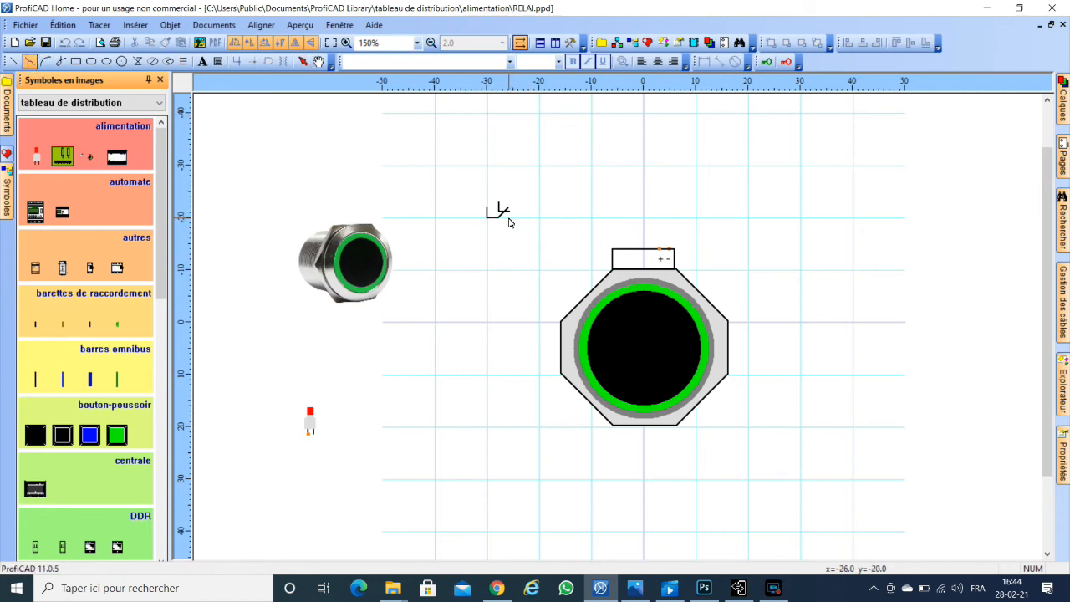
pyautogui.click(507, 217)
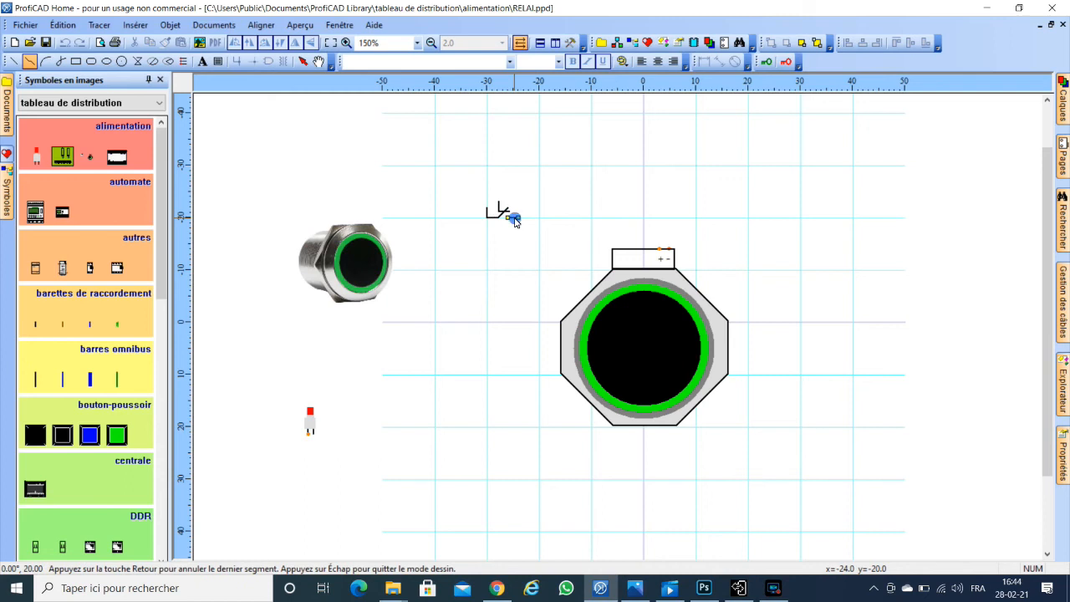
pyautogui.press('Escape')
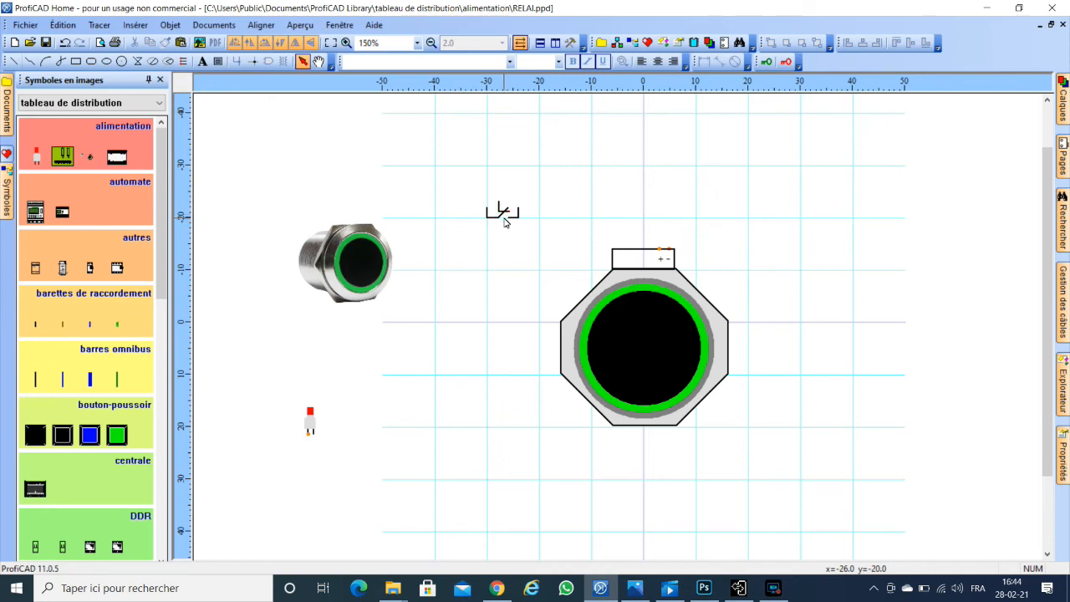
# - Delete the small L-shaped polyline that crosses the diagonal of the switch-contact drawing
pyautogui.click(502, 213)
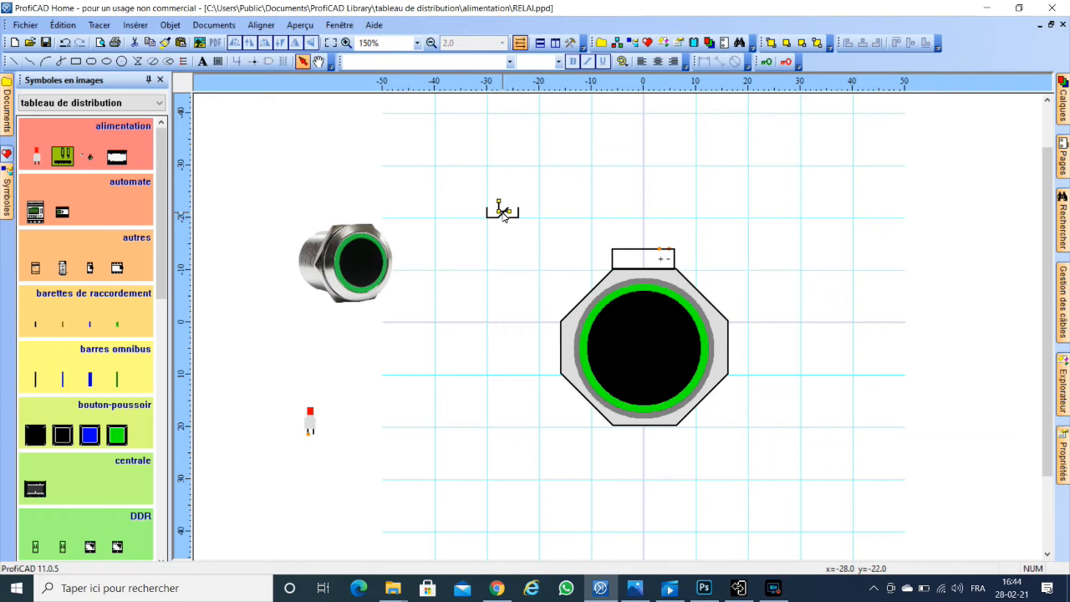
pyautogui.press('Escape')
pyautogui.click(503, 216)
pyautogui.press('Delete')
pyautogui.press('Return')
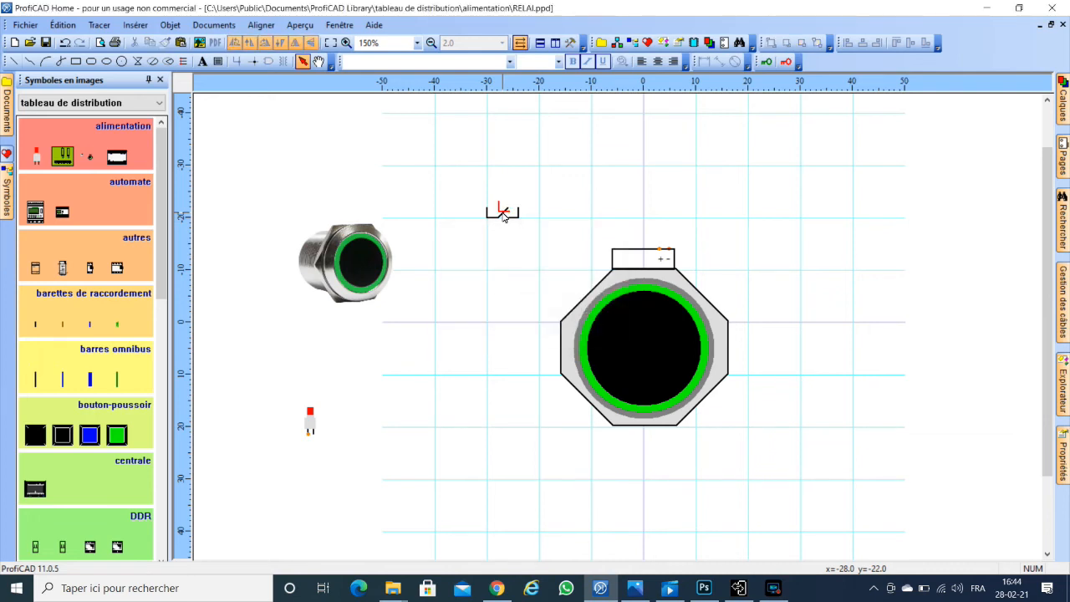
pyautogui.click(502, 213)
pyautogui.press('Delete')
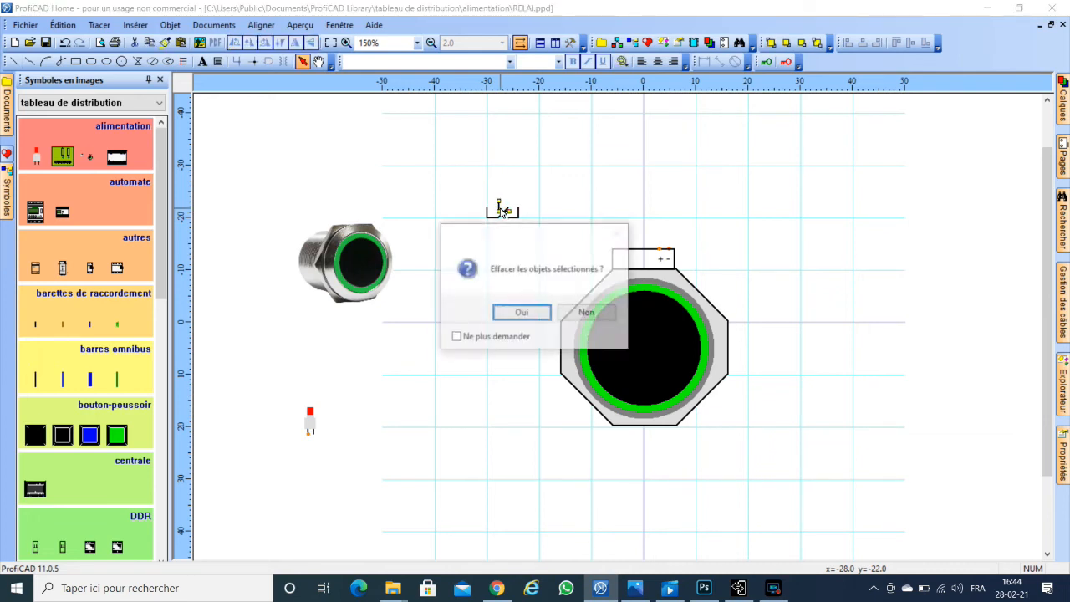
pyautogui.press('Return')
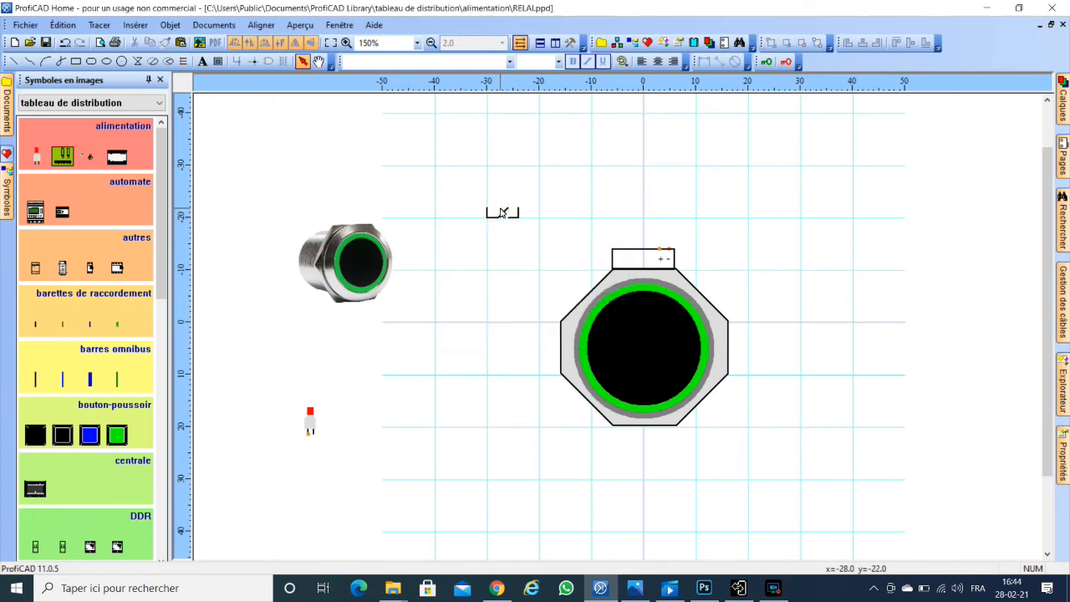
# - Draw a vertical line 2 units long going down from the upper tip of the contact's diagonal
pyautogui.click(17, 64)
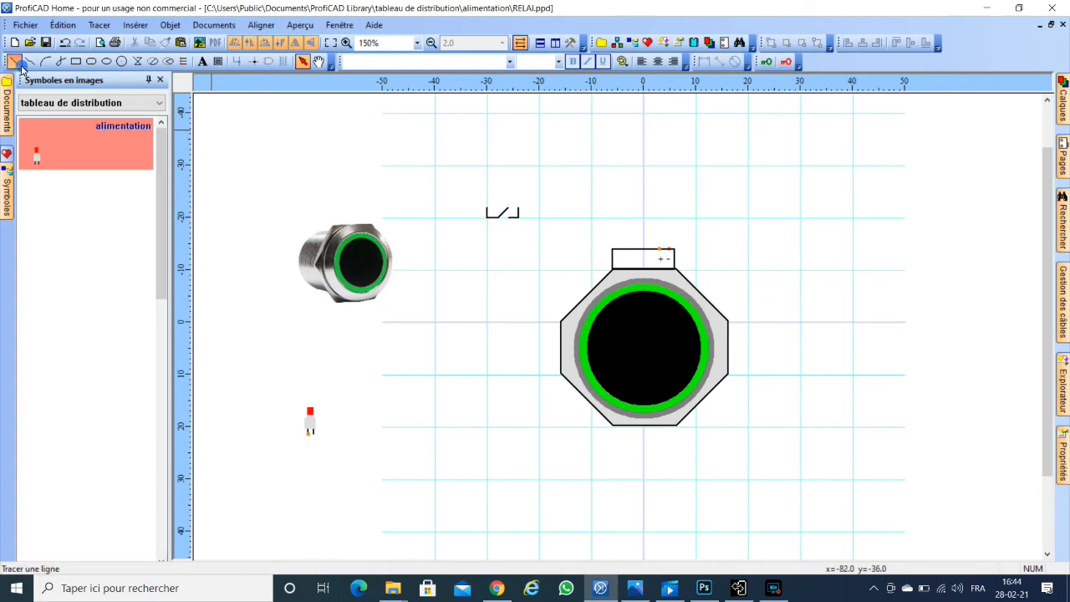
pyautogui.click(505, 210)
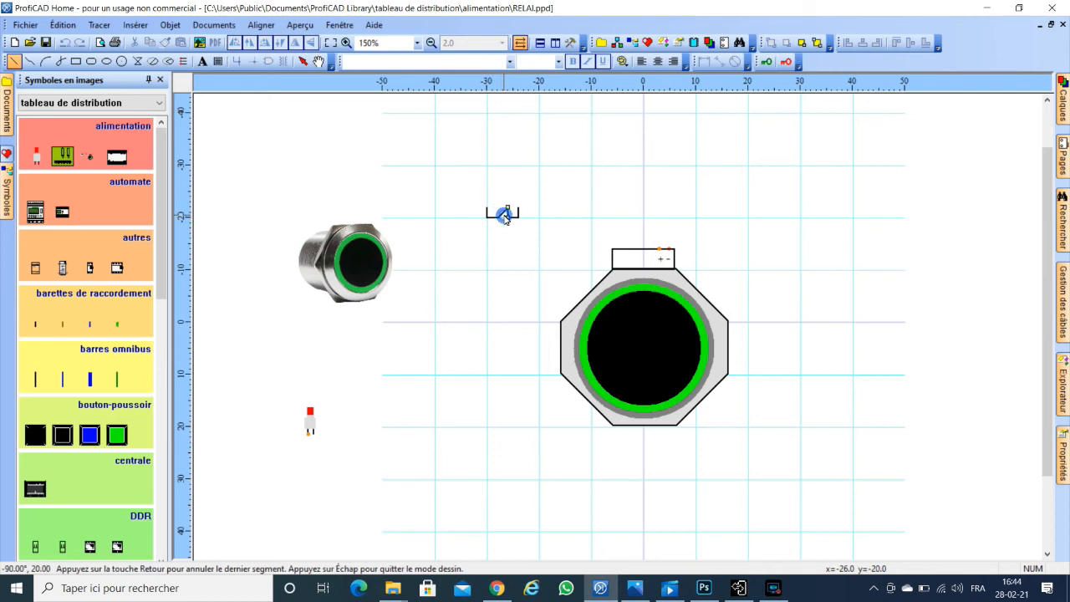
pyautogui.press('Escape')
pyautogui.doubleClick(508, 215)
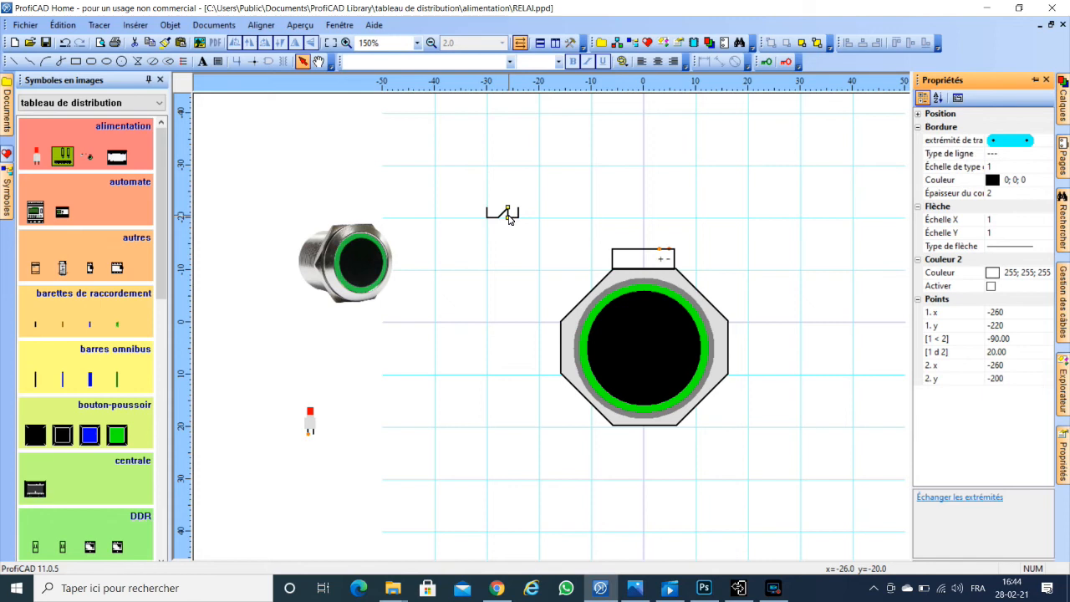
# - Shift the short vertical line slightly up and to the left so that it crosses the diagonal near its tip
pyautogui.moveTo(508, 208); pyautogui.dragTo(507, 211)
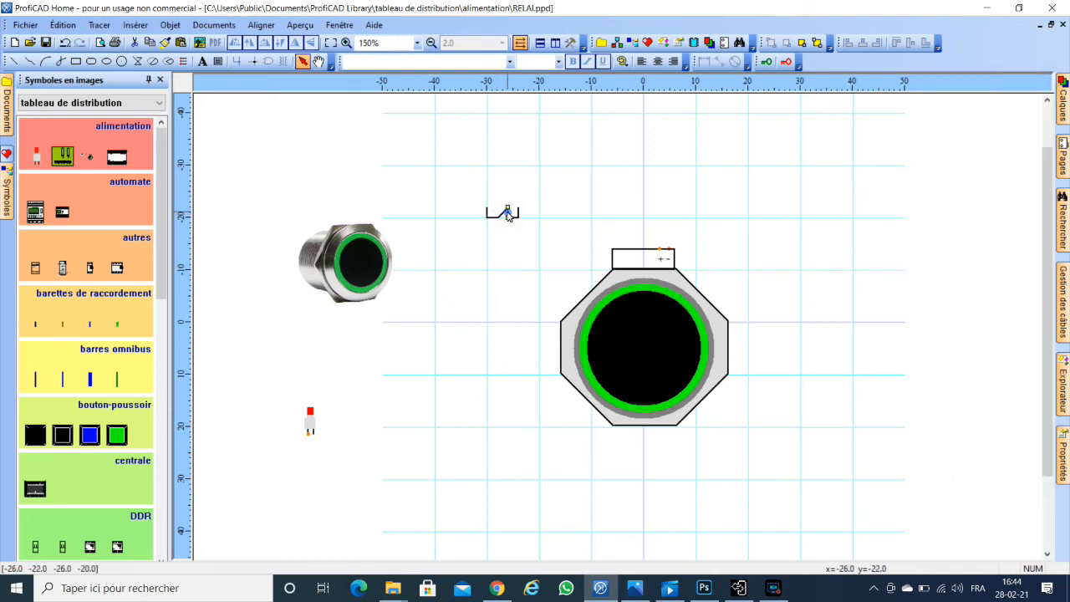
pyautogui.moveTo(507, 214); pyautogui.dragTo(502, 215)
pyautogui.press('Escape')
# - Move the whole switch-contact drawing into the label rectangle above the button, to the left of the polarity marks
pyautogui.click(560, 206)
pyautogui.moveTo(477, 192); pyautogui.dragTo(645, 260)
pyautogui.press('Down')
pyautogui.press('Down')
pyautogui.press('Down')
pyautogui.press('Down')
pyautogui.press('Down')
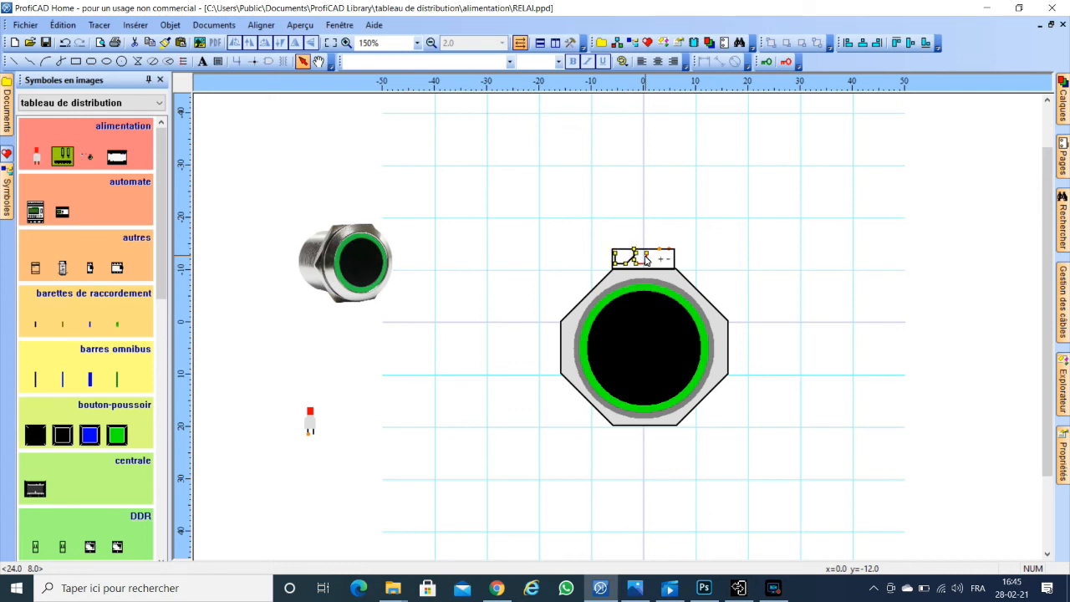
pyautogui.press('Escape')
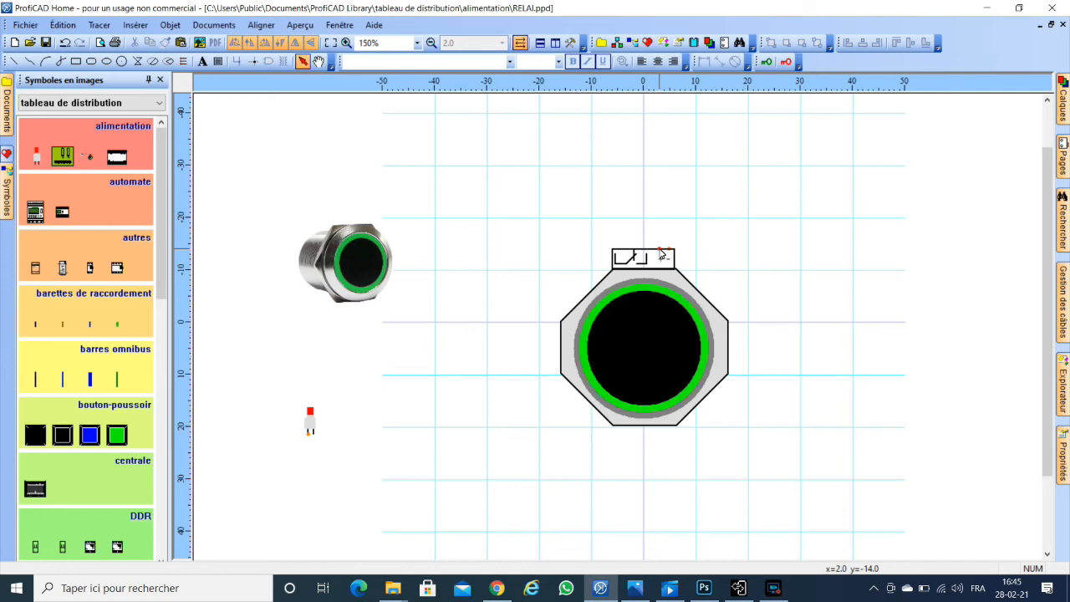
# - Duplicate a connection point three times along the label rectangle's upper edge, one above each terminal of the switch-contact drawing
pyautogui.click(660, 251)
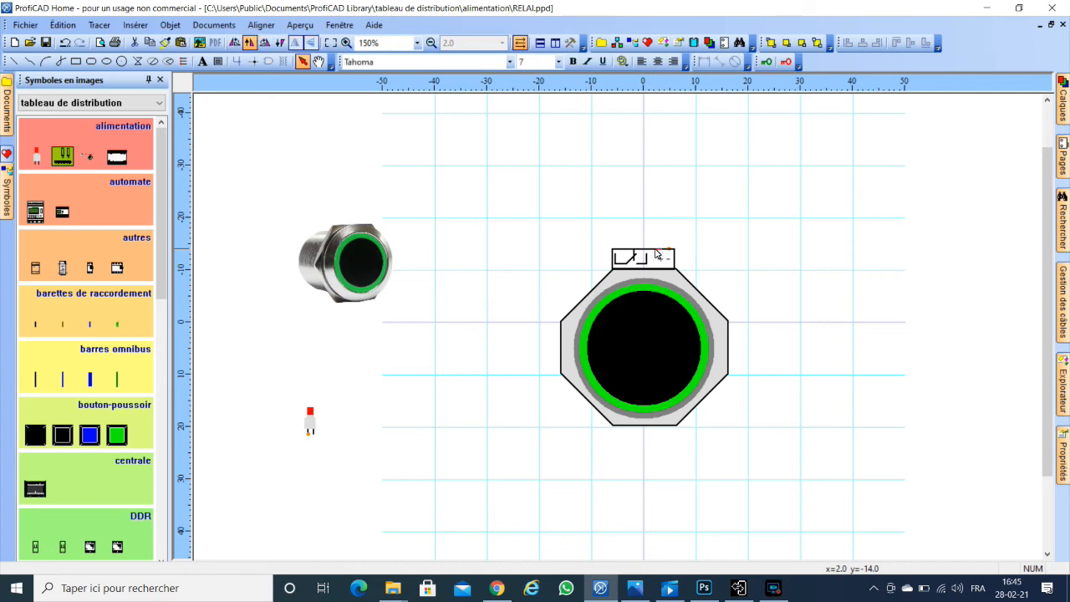
pyautogui.click(644, 240)
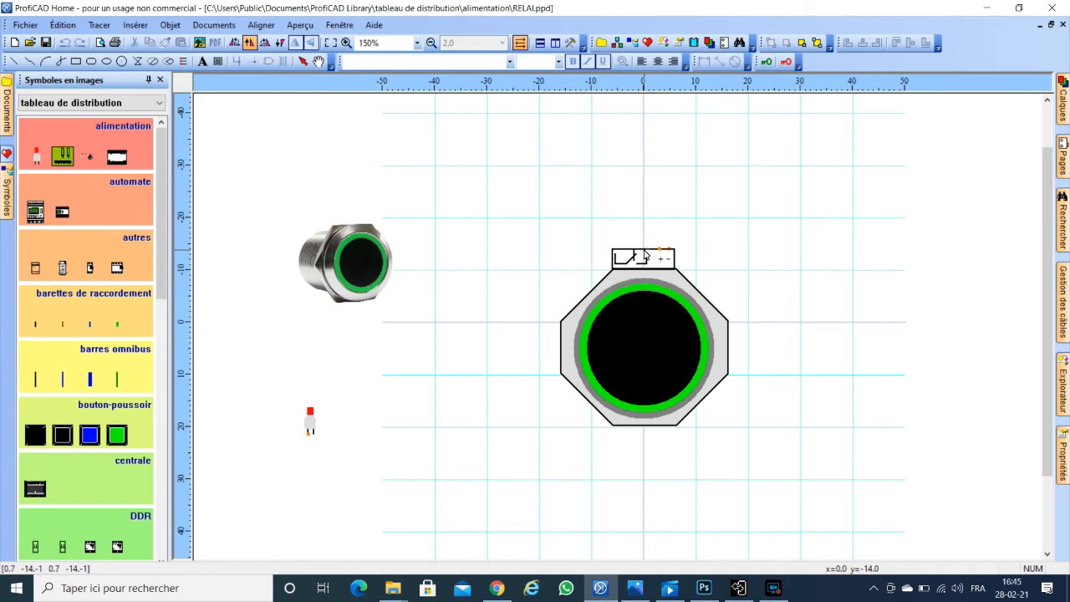
pyautogui.click(644, 255)
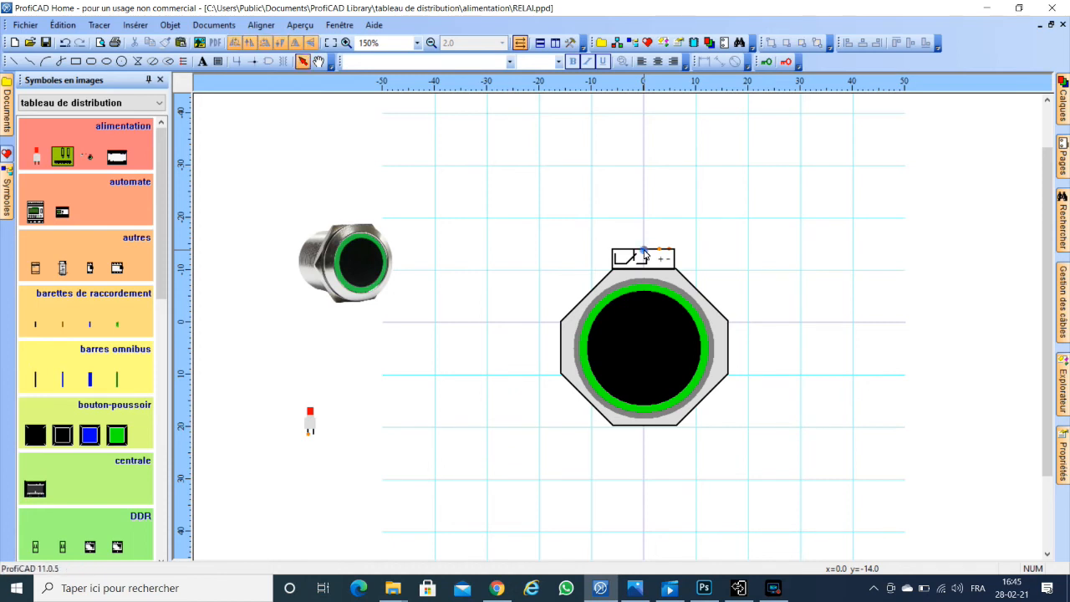
pyautogui.hotkey('ctrl', 'v')
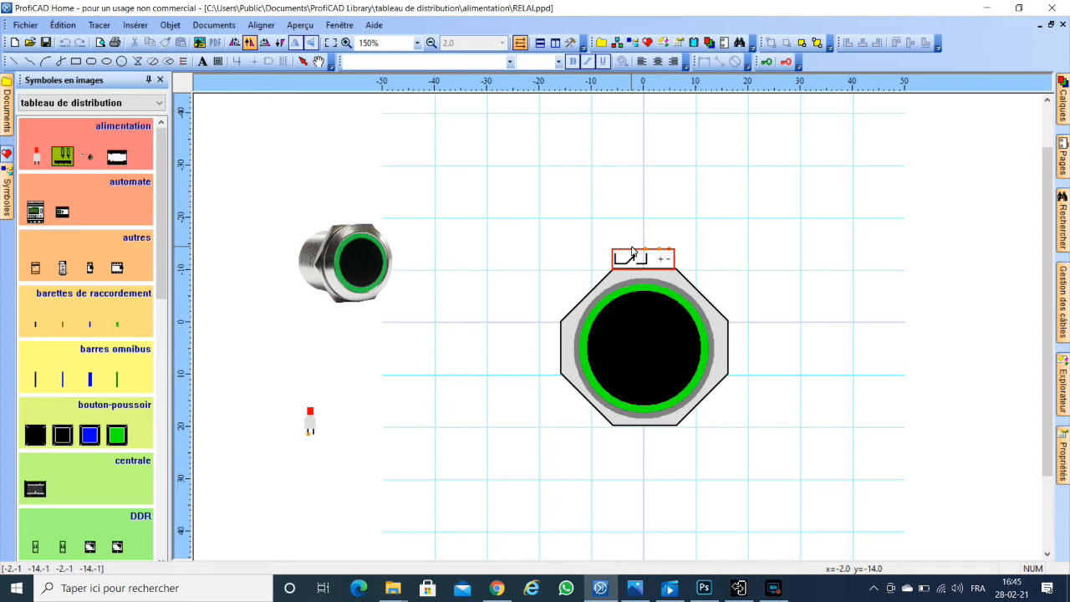
pyautogui.click(631, 248)
pyautogui.press('space')
pyautogui.press('Escape')
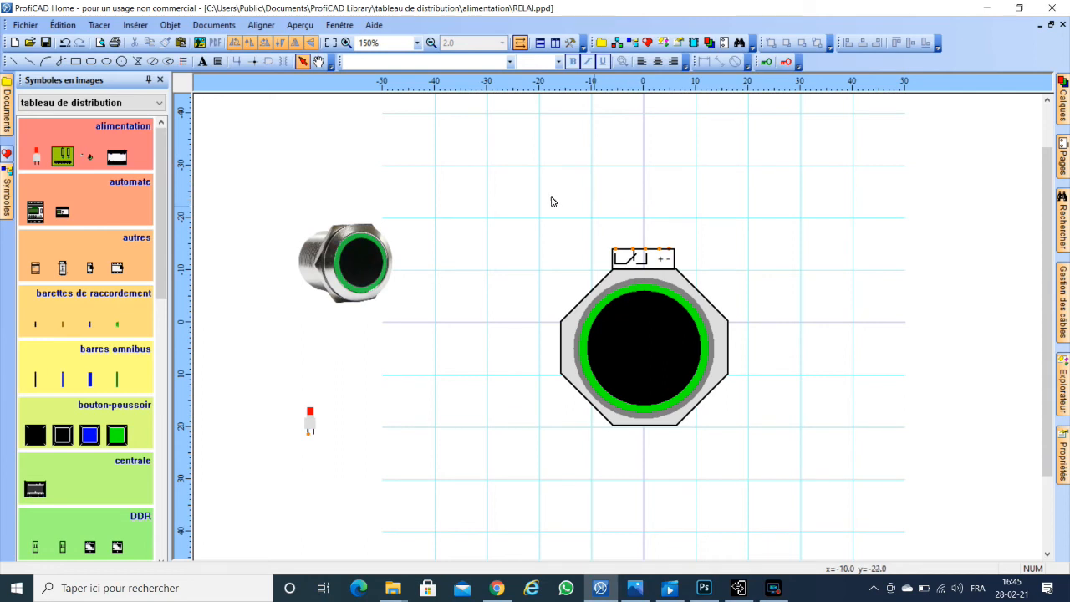
# - Delete the push-button reference picture and the small red-and-white component from the symbol drawing
pyautogui.click(290, 201)
pyautogui.moveTo(416, 311); pyautogui.dragTo(427, 314)
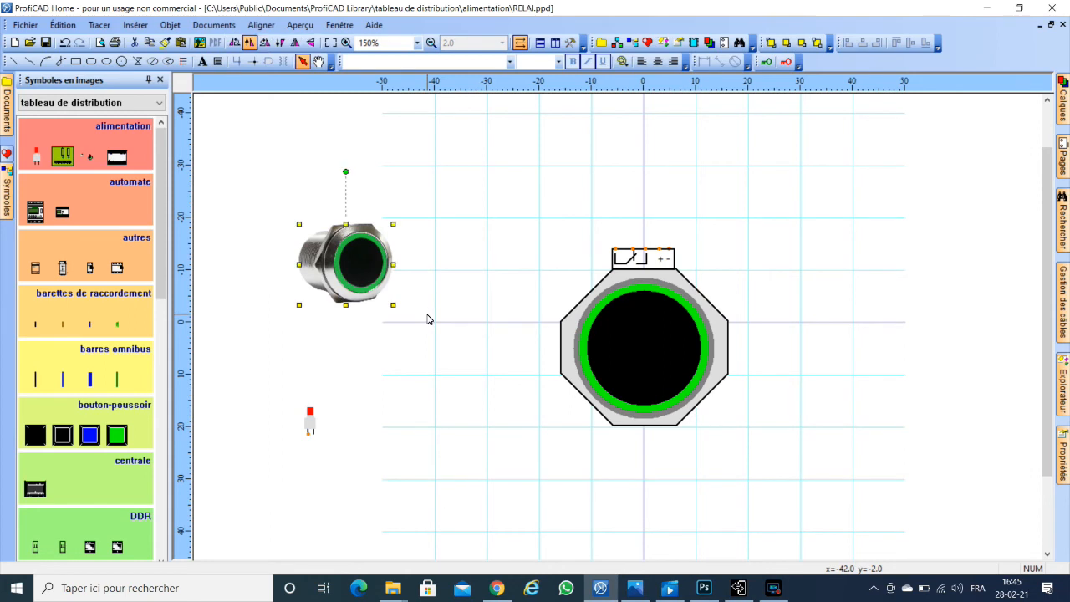
pyautogui.press('Delete')
pyautogui.press('Return')
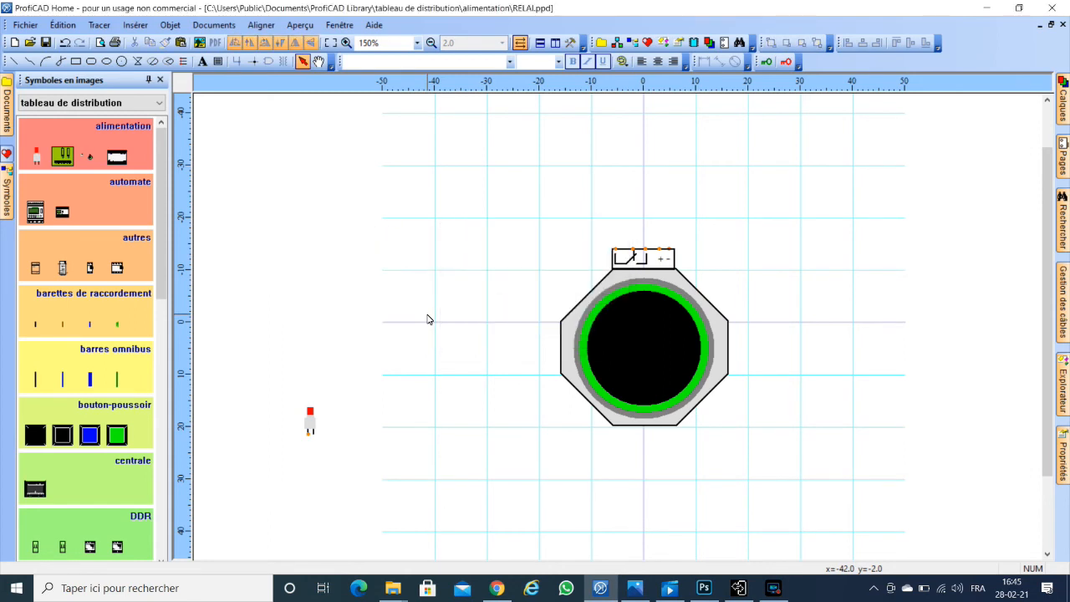
pyautogui.moveTo(290, 389); pyautogui.dragTo(387, 461)
pyautogui.press('Delete')
pyautogui.press('Return')
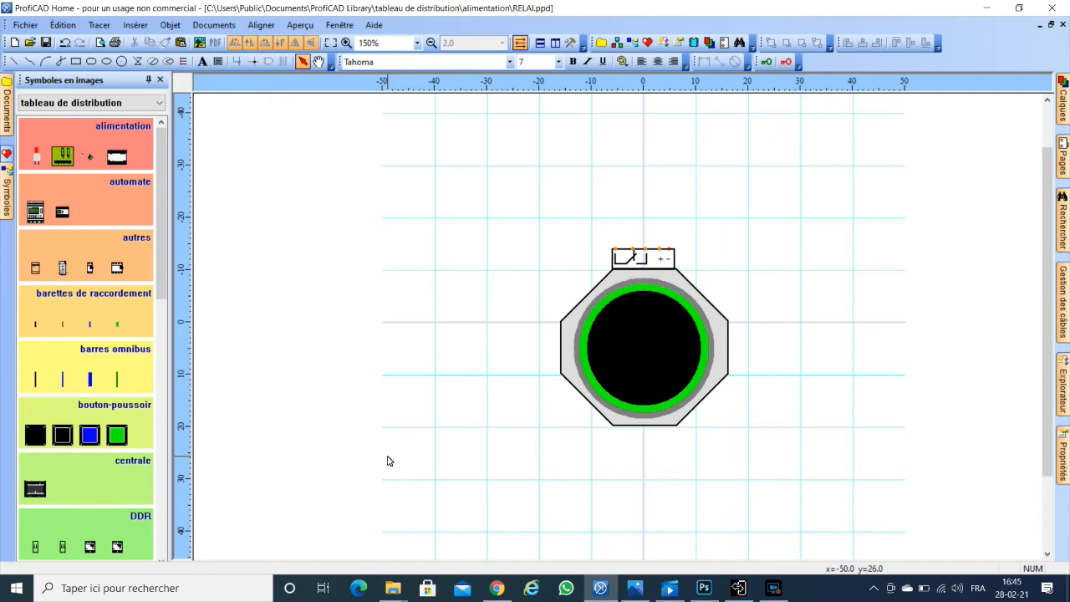
# - Save the symbol as "bouton poussoir" in the alimentation folder and close its drawing
pyautogui.click(25, 25)
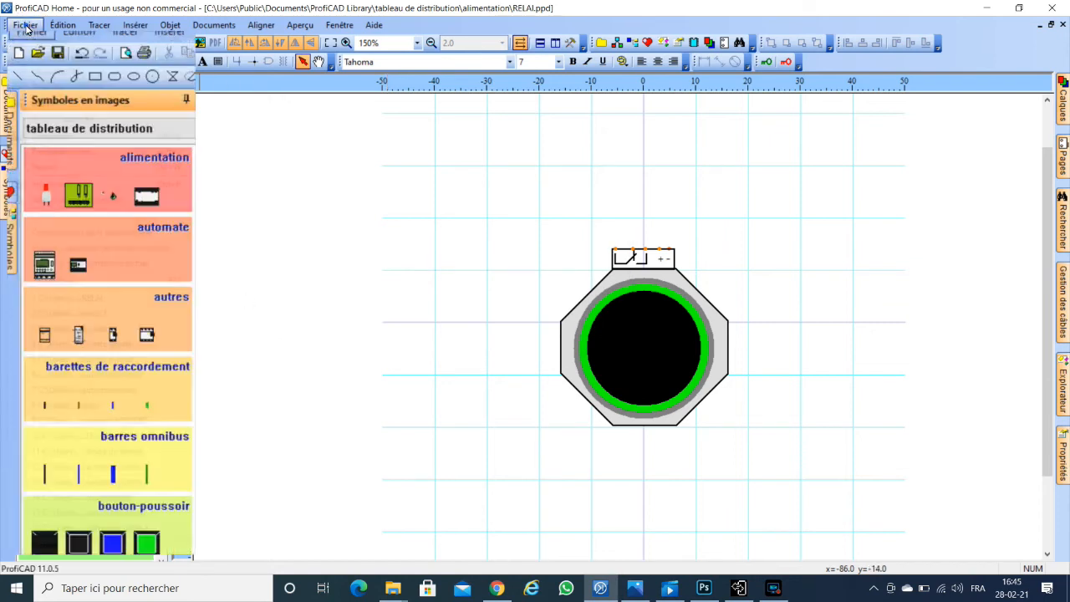
pyautogui.click(93, 153)
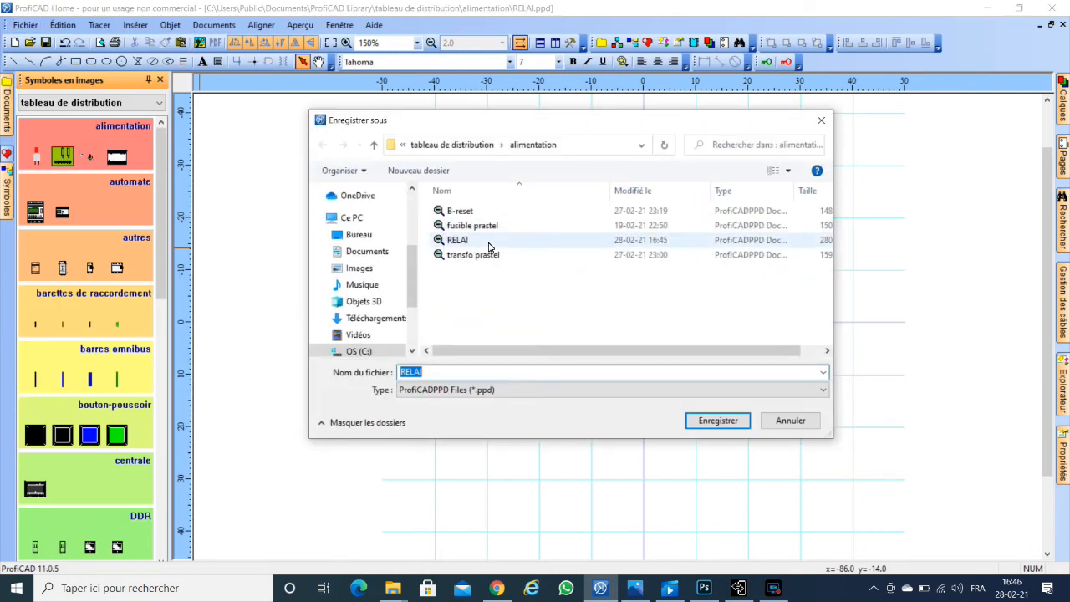
pyautogui.press('BackSpace')
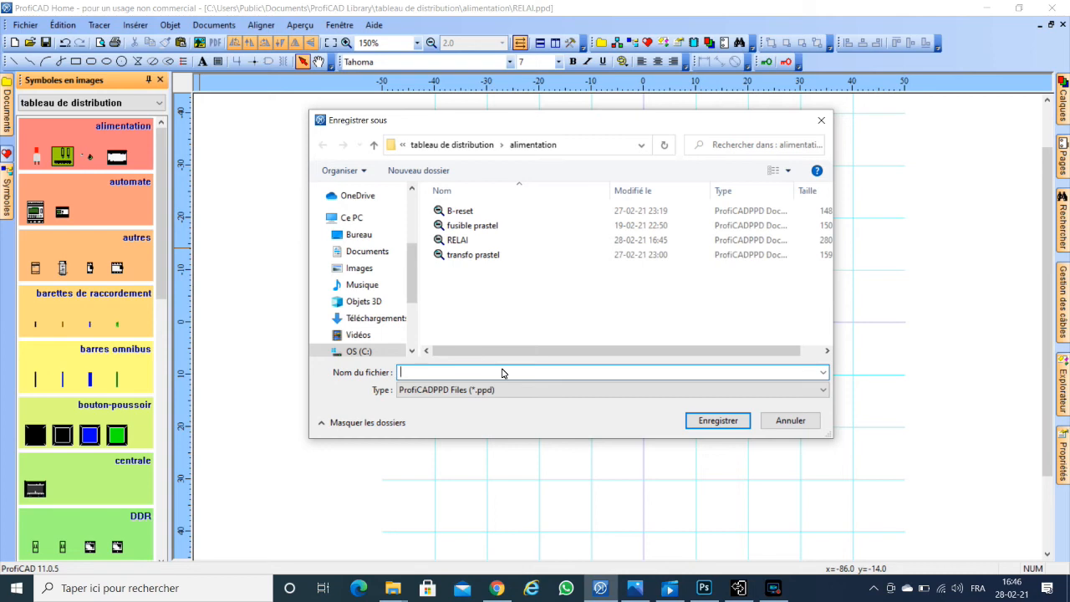
pyautogui.write('bouton poussoir')
pyautogui.click(718, 421)
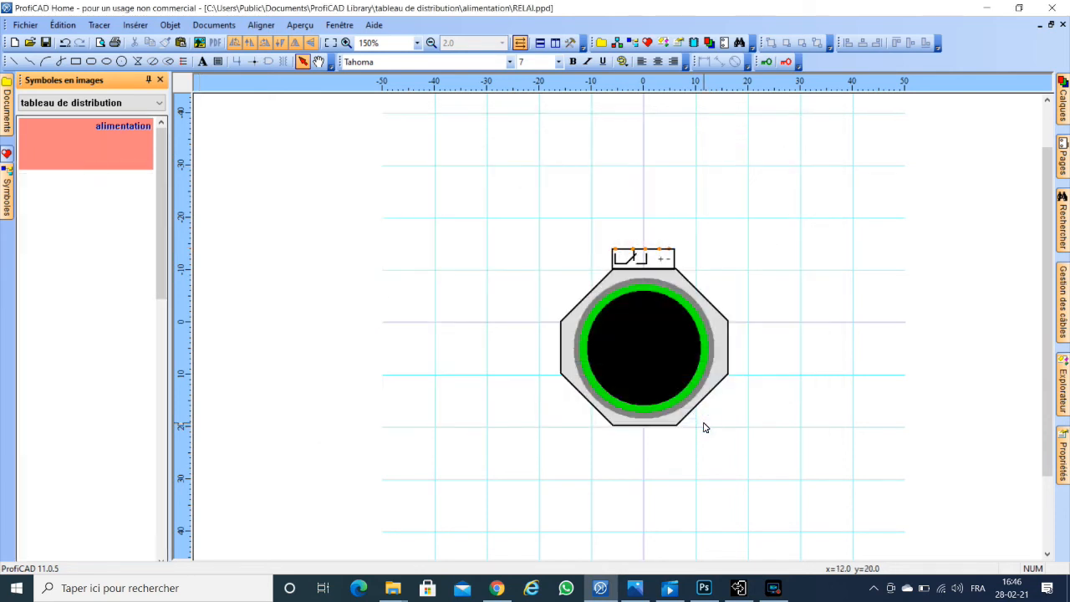
pyautogui.click(1063, 24)
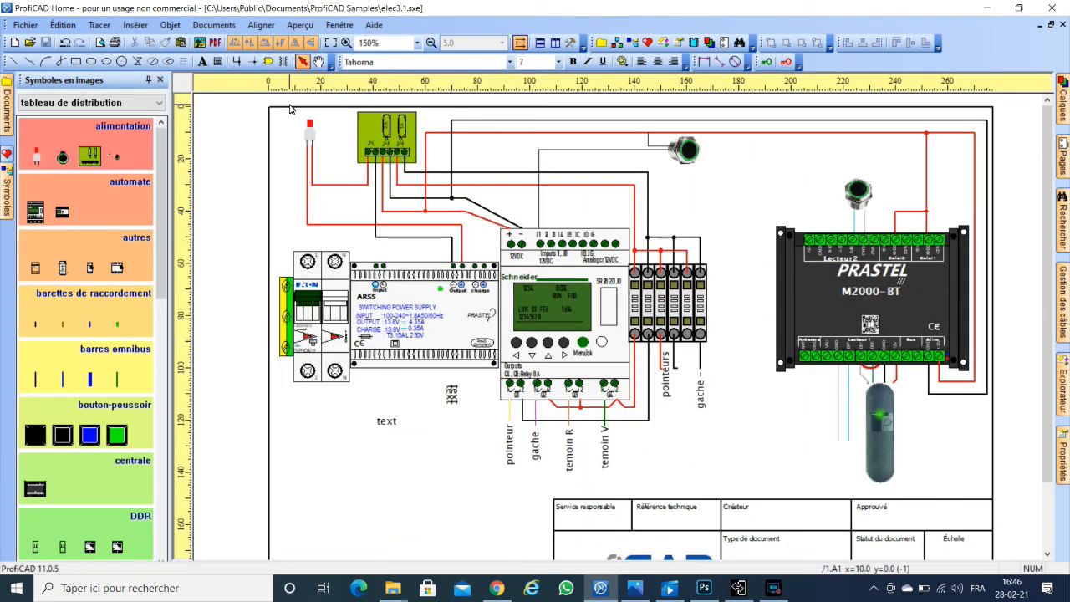
# - Place the new push-button symbol from the alimentation category in the free area between the terminal strip and the PRASTEL M2000-BT unit
pyautogui.doubleClick(65, 148)
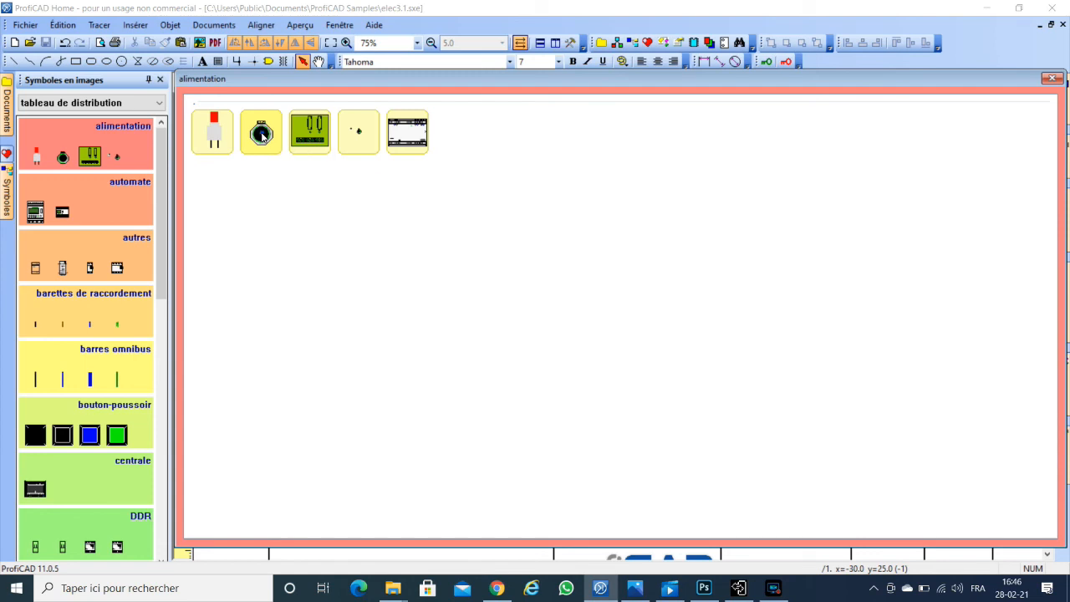
pyautogui.click(261, 134)
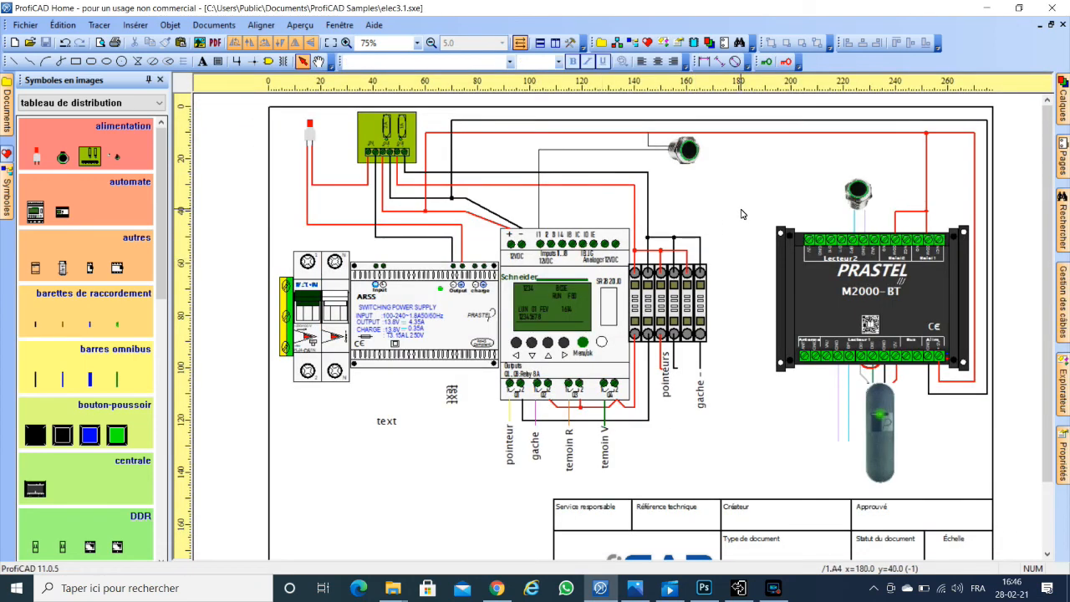
pyautogui.click(104, 165)
pyautogui.click(65, 160)
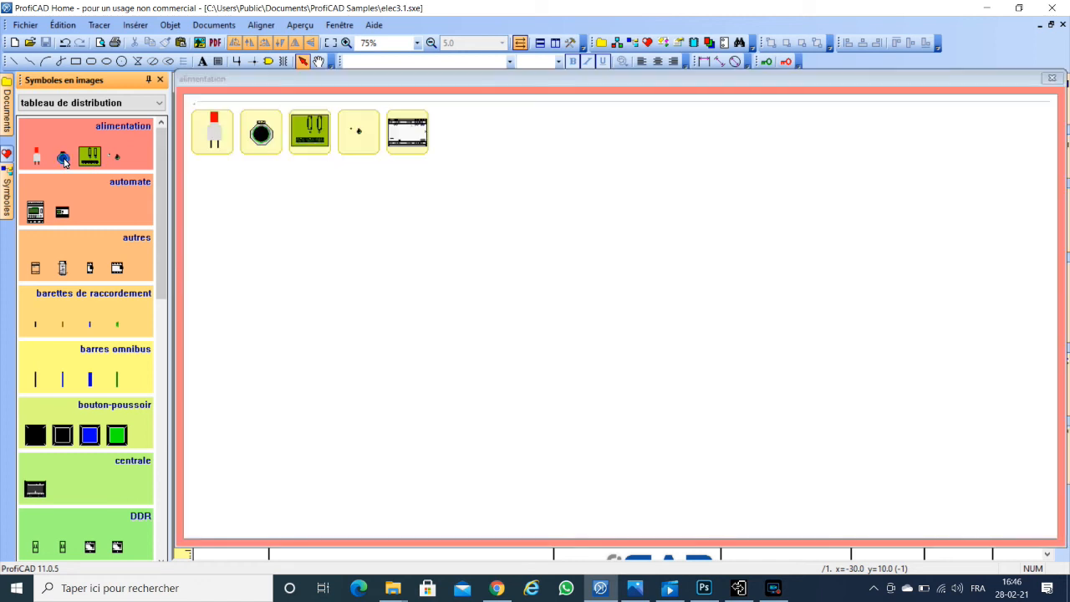
pyautogui.click(259, 134)
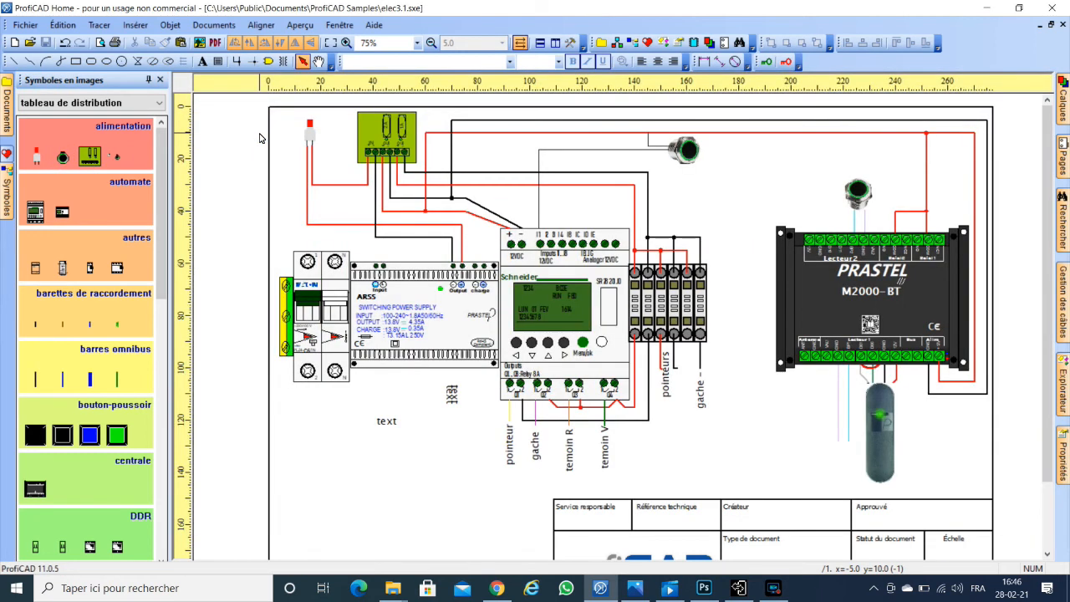
pyautogui.click(739, 205)
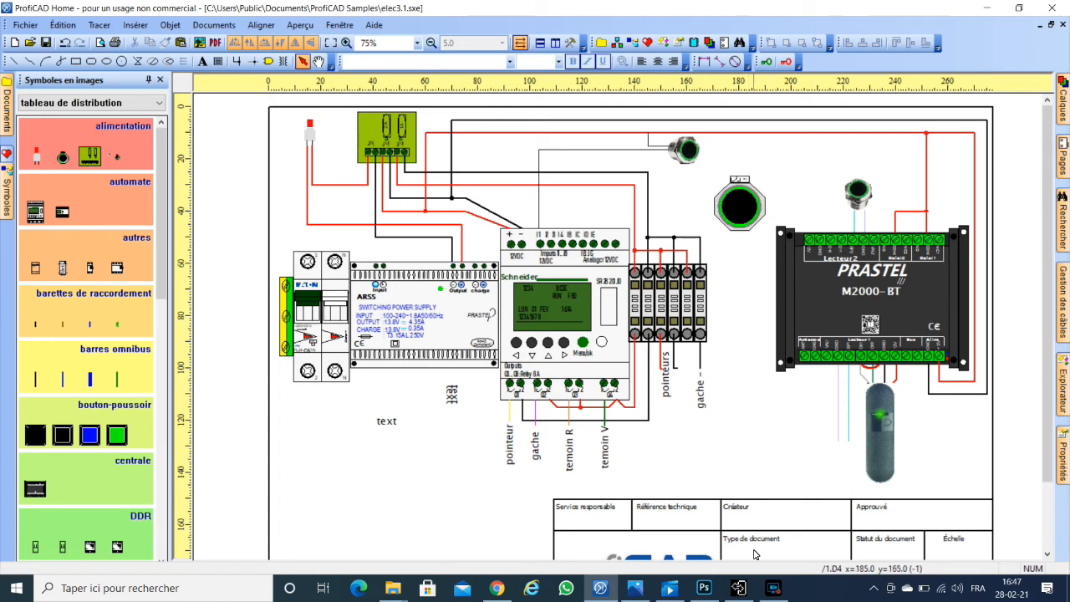
# - Delete the push-button symbol just placed in the wiring diagram
pyautogui.click(741, 219)
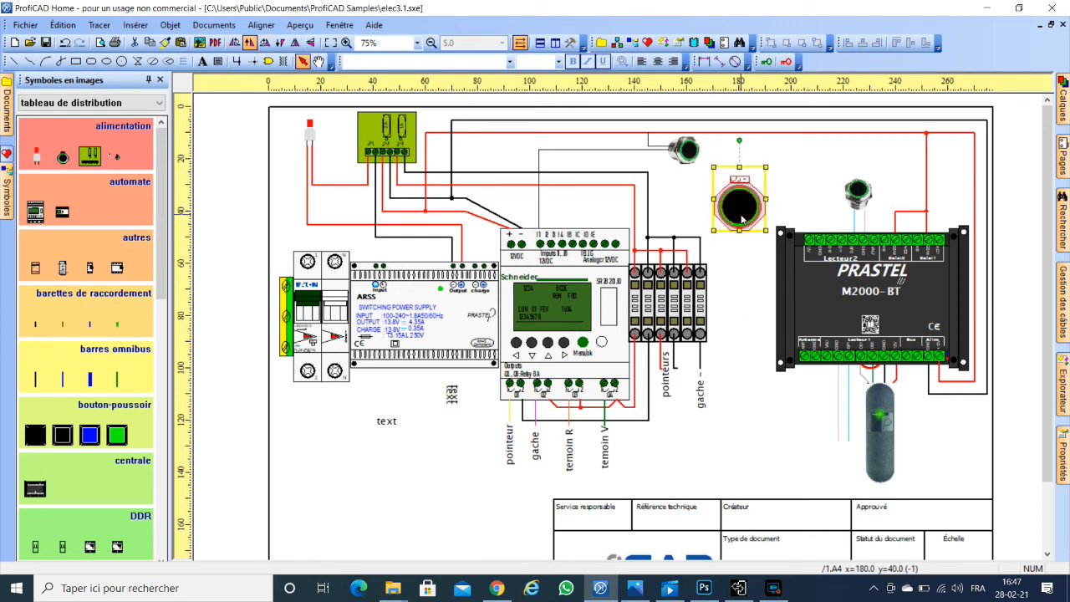
pyautogui.press('Delete')
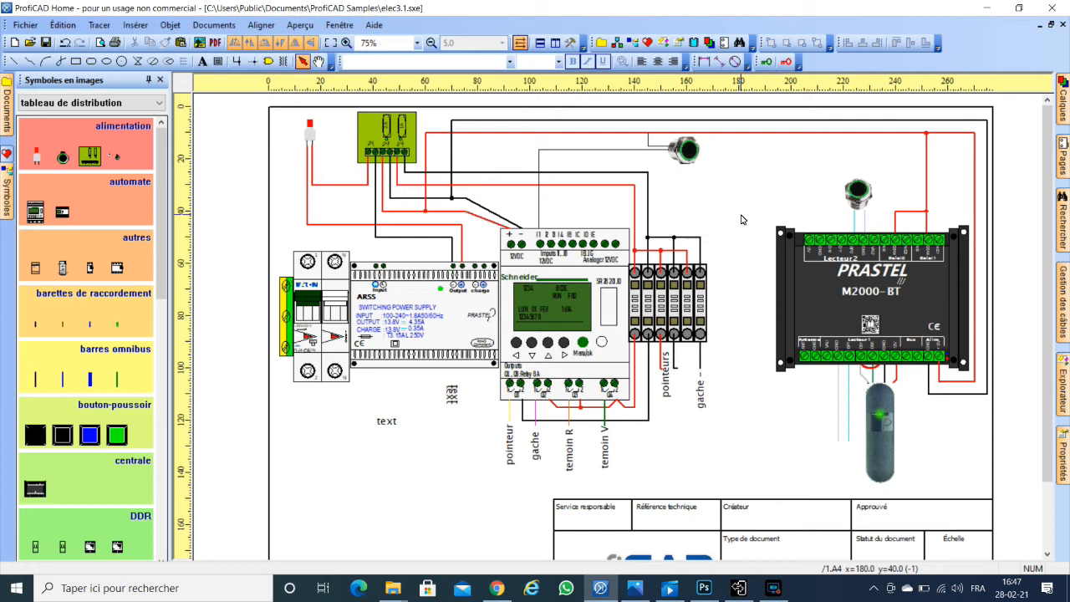
pyautogui.click(69, 163)
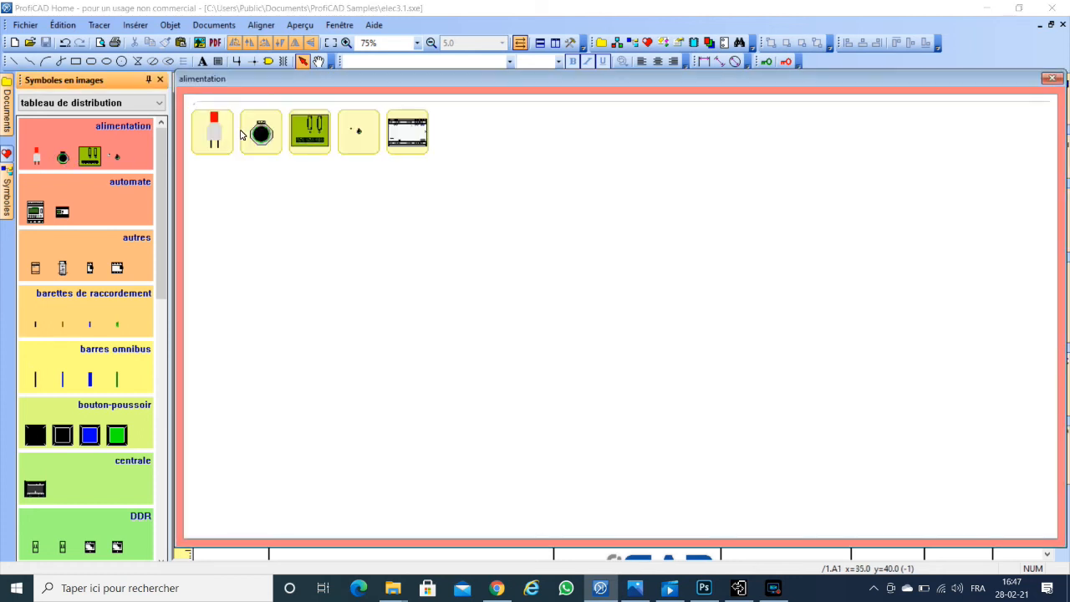
pyautogui.click(259, 136)
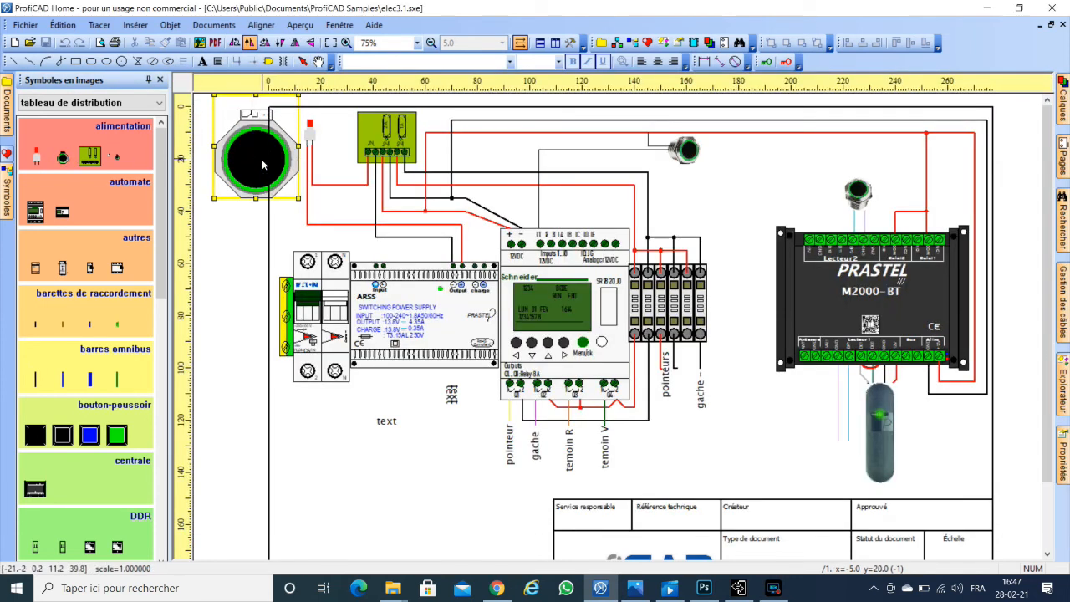
pyautogui.press('Escape')
# - Open the push-button symbol from the alimentation category for editing and select its label rectangle
pyautogui.click(68, 157)
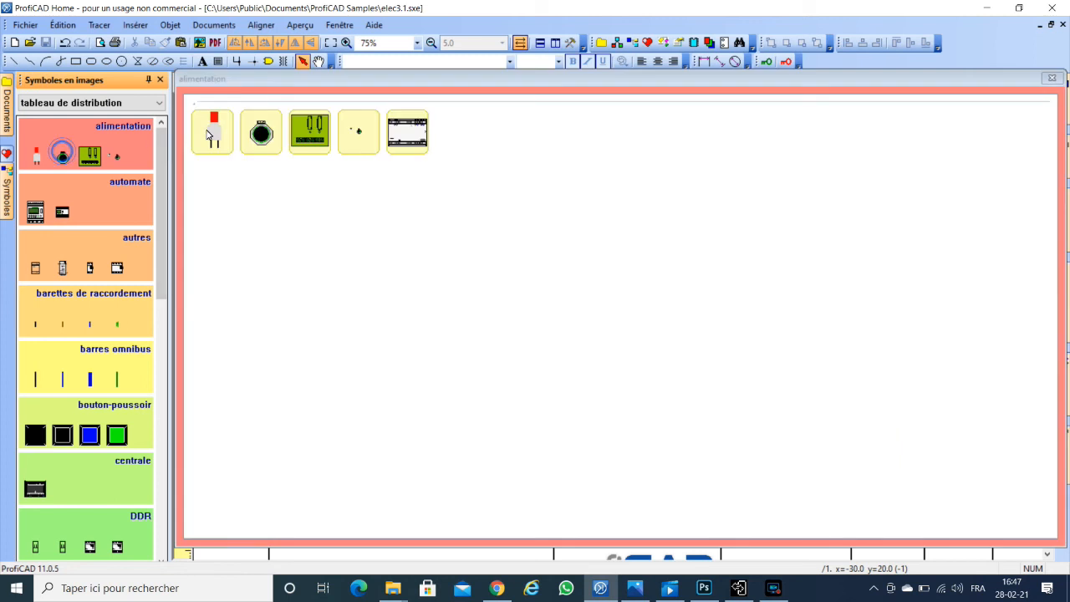
pyautogui.rightClick(255, 126)
pyautogui.click(288, 127)
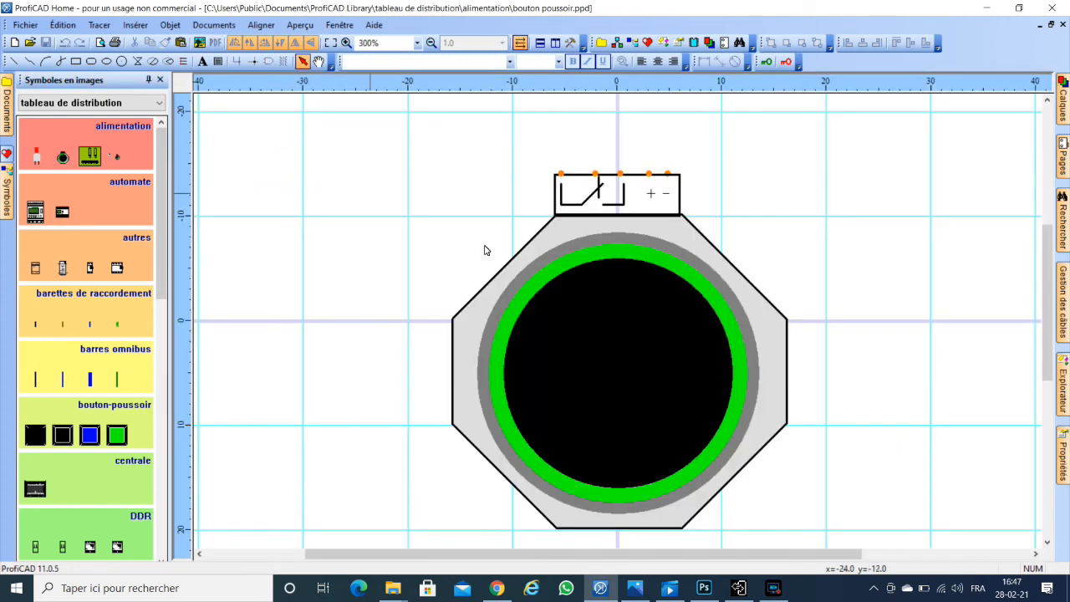
pyautogui.click(557, 184)
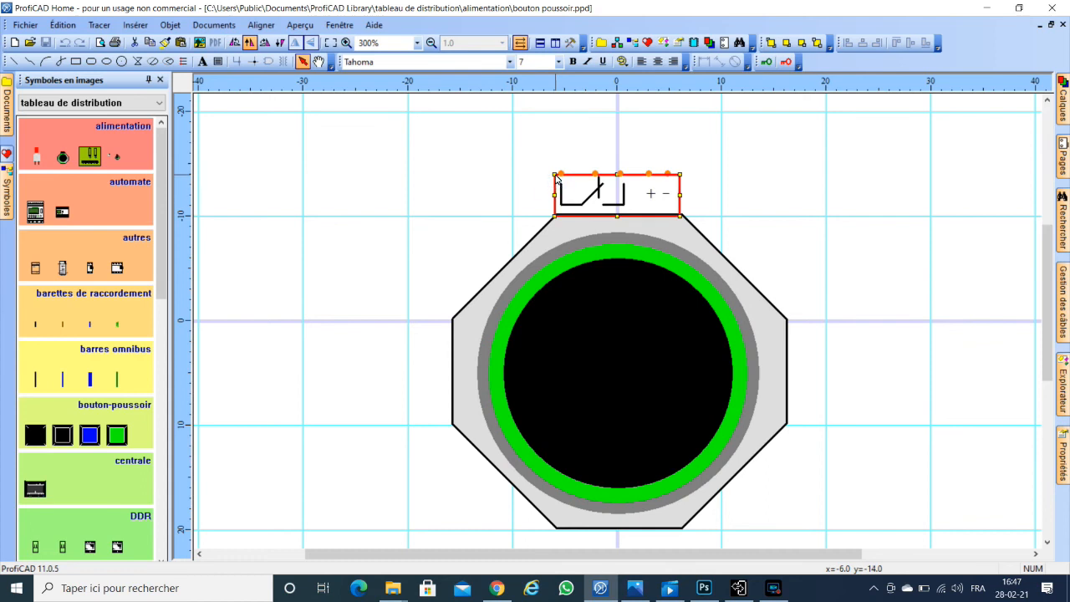
# - Enlarge the rectangle above the octagonal button body to 15 mm wide and 5 mm high
pyautogui.click(554, 176)
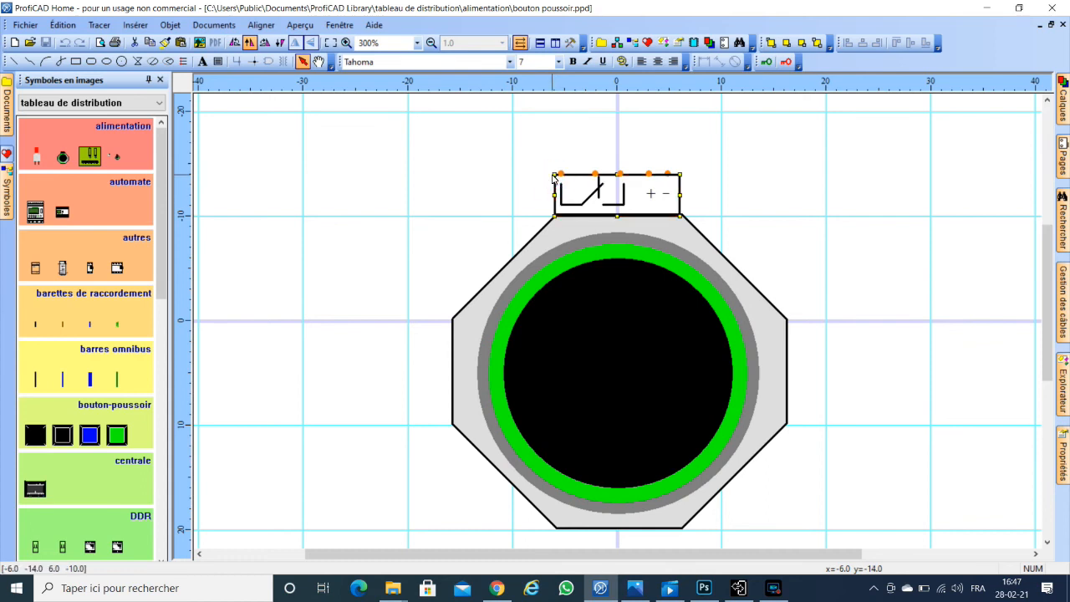
pyautogui.moveTo(554, 176); pyautogui.dragTo(535, 165)
pyautogui.moveTo(680, 191); pyautogui.dragTo(687, 193)
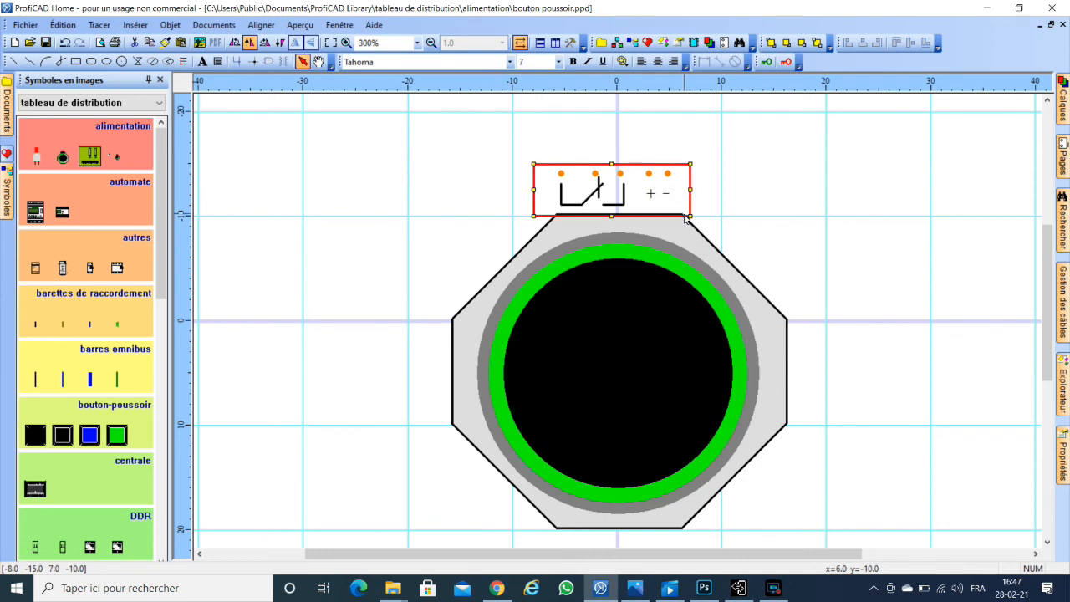
# - Set the font size of the plus/minus label in the rectangle to 6
pyautogui.click(668, 196)
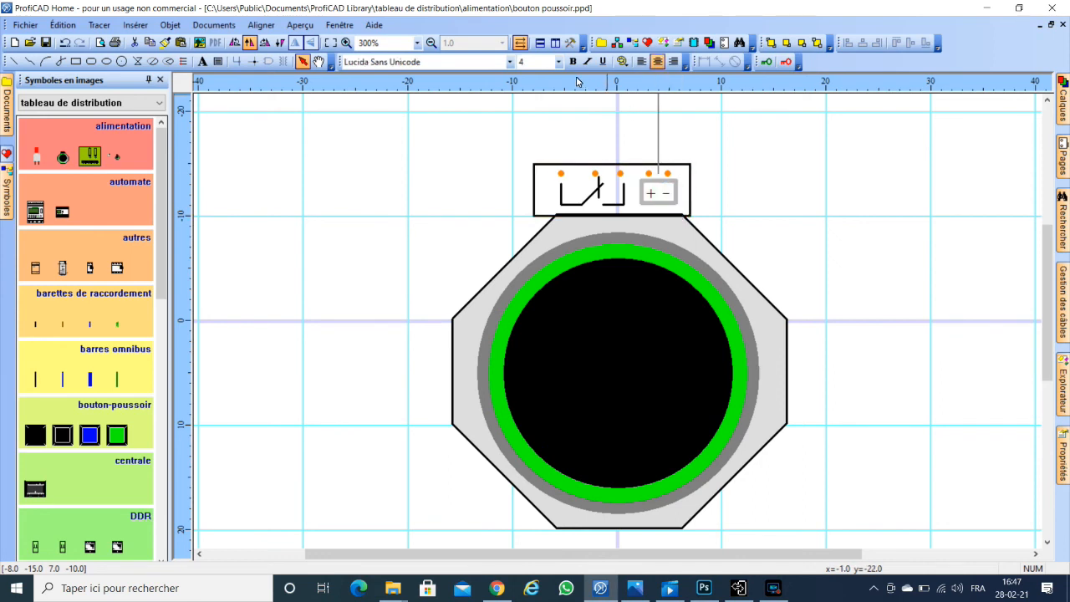
pyautogui.click(541, 64)
pyautogui.press('BackSpace')
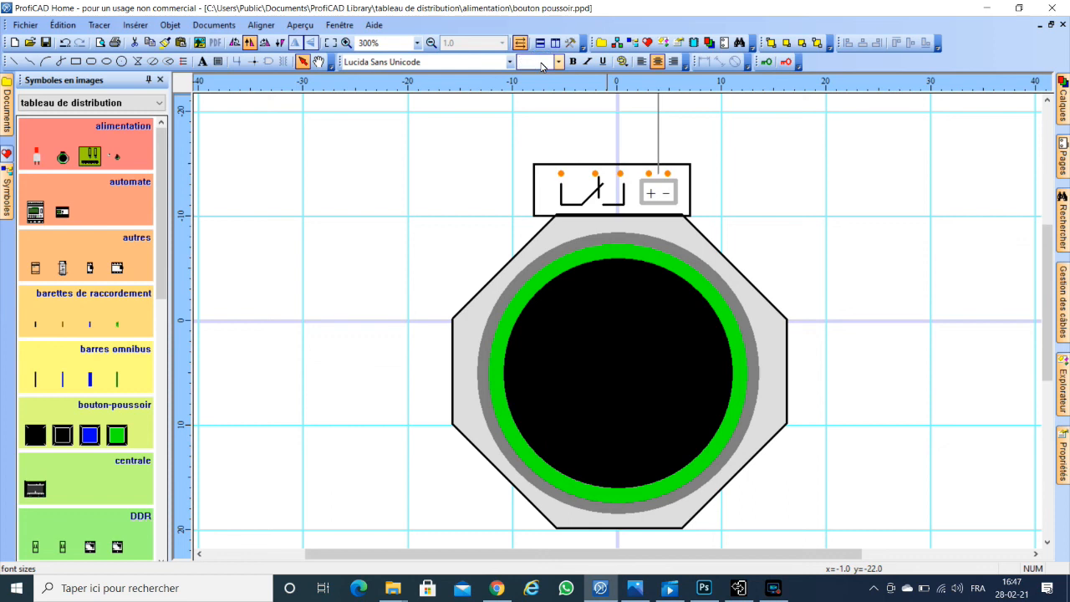
pyautogui.write('6')
pyautogui.click(564, 125)
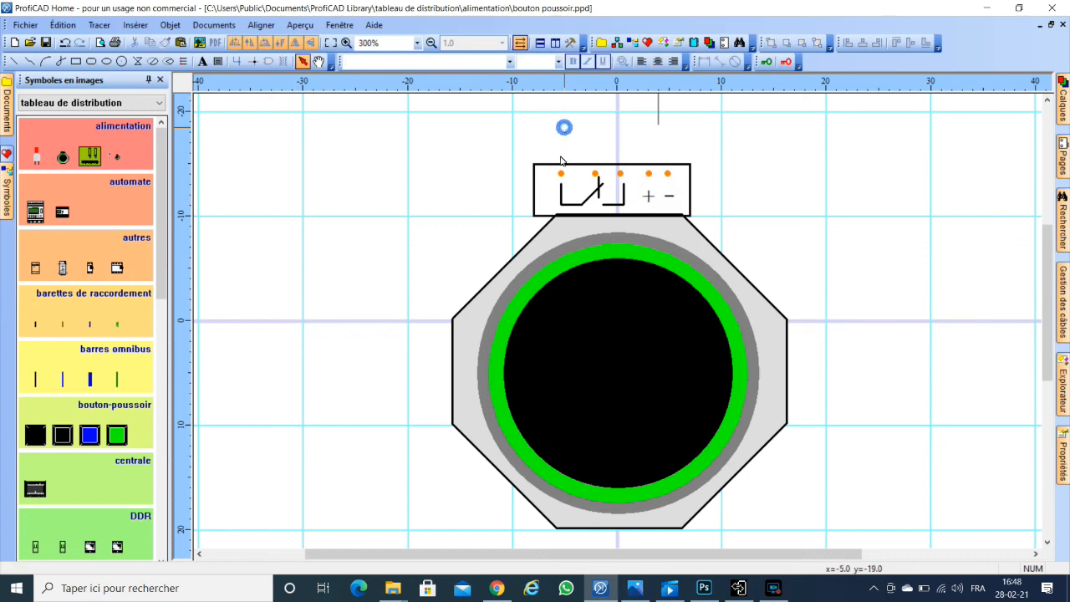
# - Move the five connection points up onto the top edge of the enlarged rectangle
pyautogui.click(557, 179)
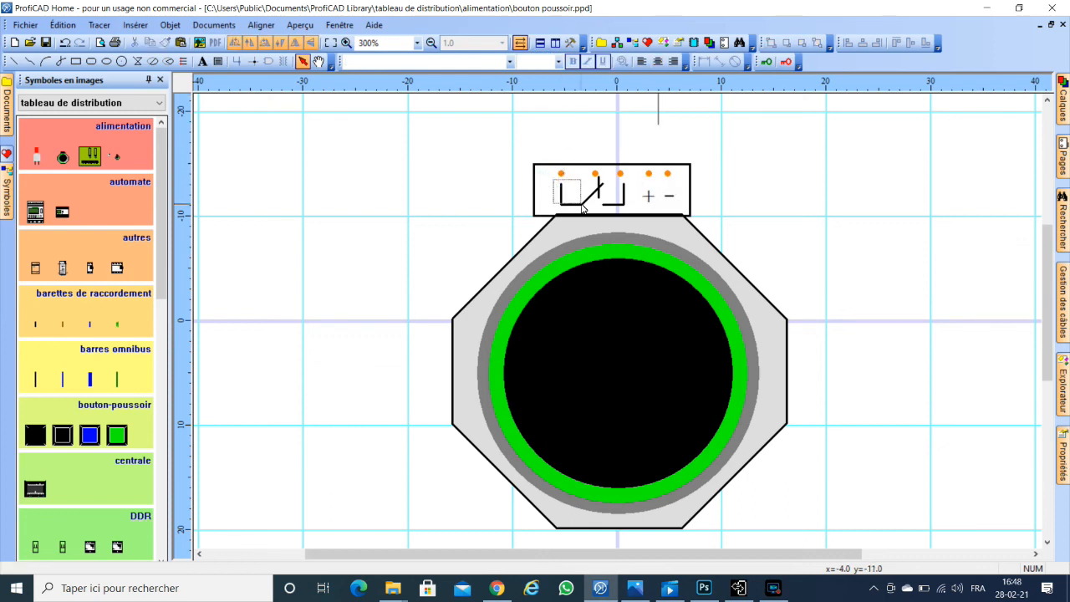
pyautogui.click(581, 205)
pyautogui.click(652, 173)
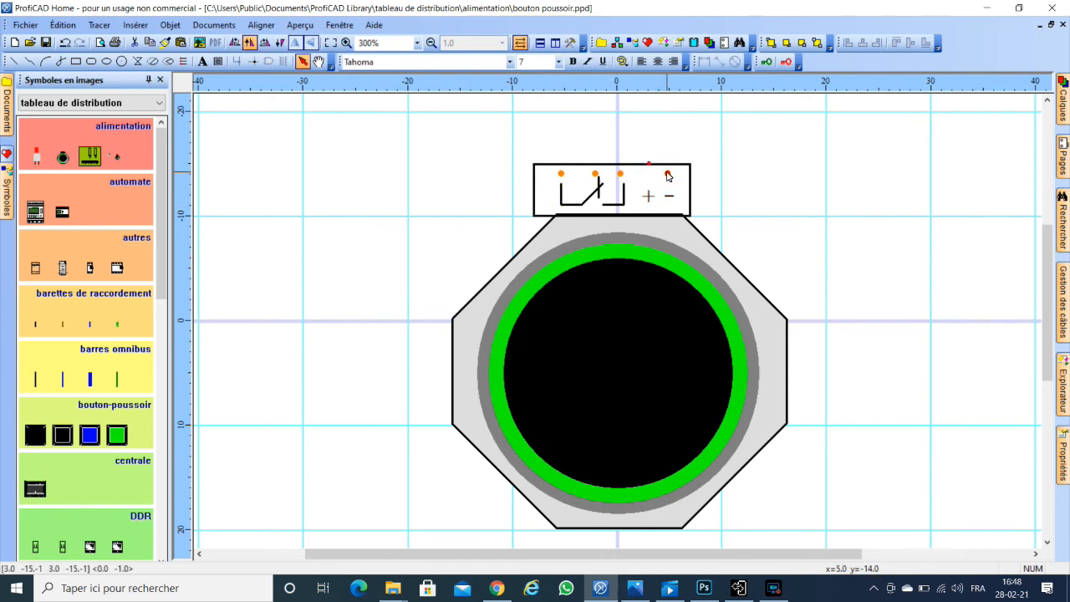
pyautogui.moveTo(667, 173); pyautogui.dragTo(624, 169)
pyautogui.moveTo(595, 173); pyautogui.dragTo(598, 168)
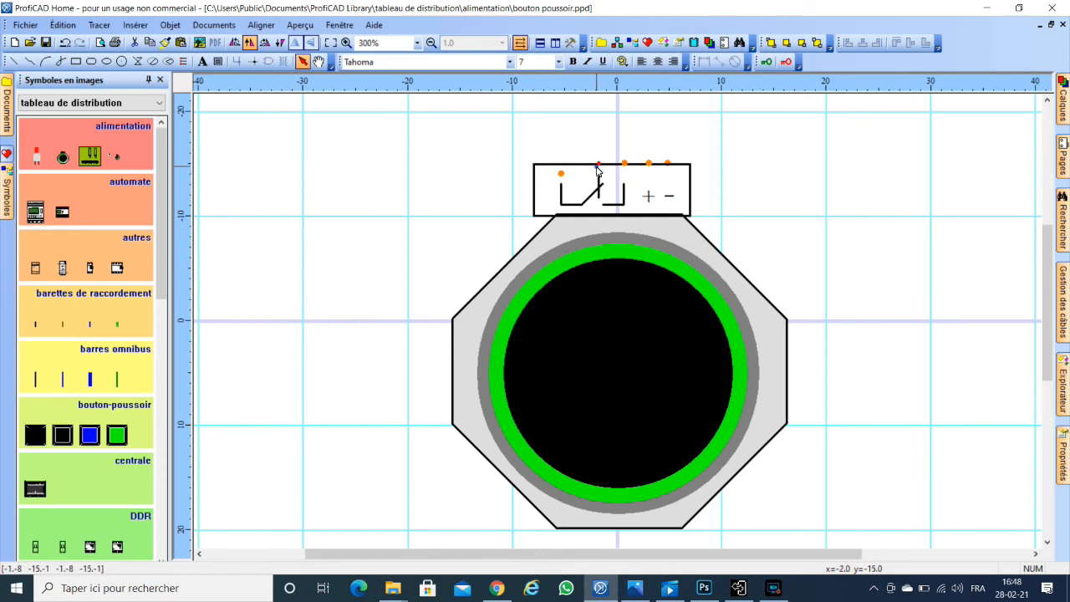
pyautogui.moveTo(561, 173); pyautogui.dragTo(561, 172)
pyautogui.press('Up')
pyautogui.press('Up')
pyautogui.click(540, 137)
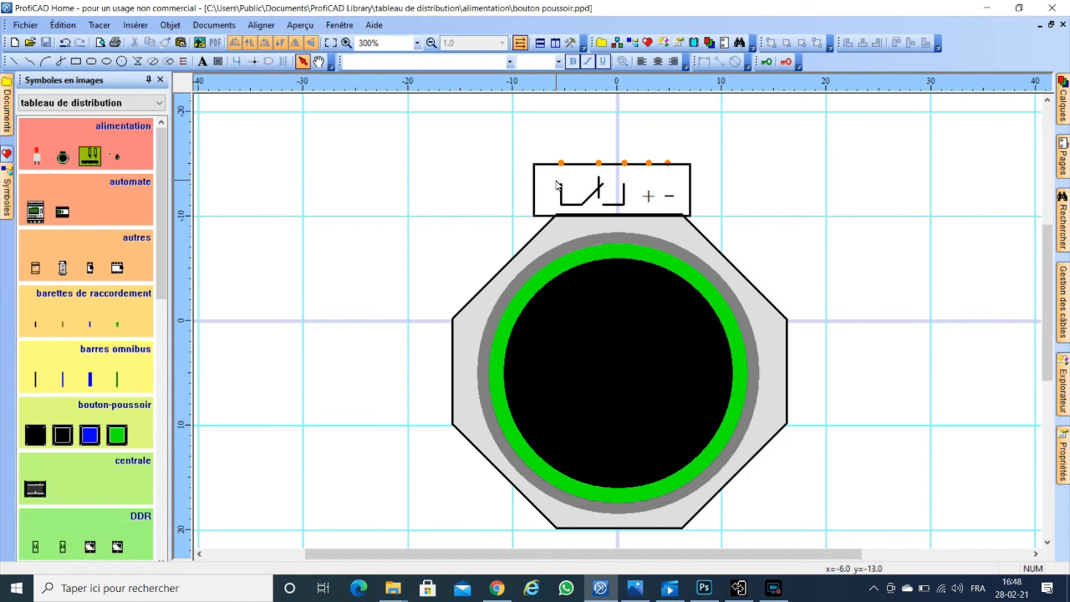
# - Try to stretch the upper end of the left contact line to the rectangle's top edge, and undo it
pyautogui.click(560, 186)
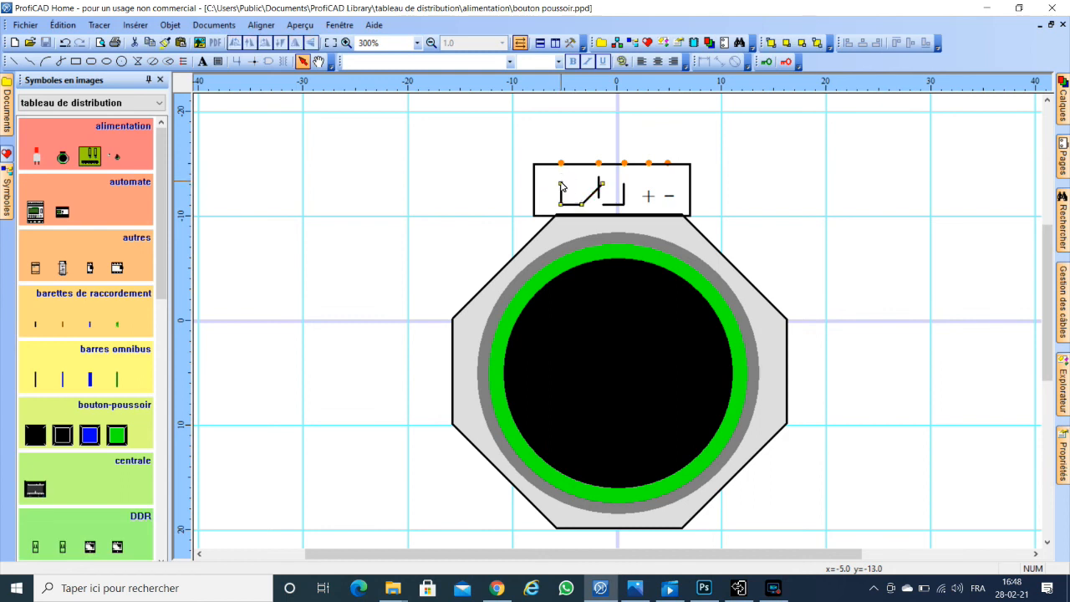
pyautogui.moveTo(561, 184); pyautogui.dragTo(557, 165)
pyautogui.click(560, 165)
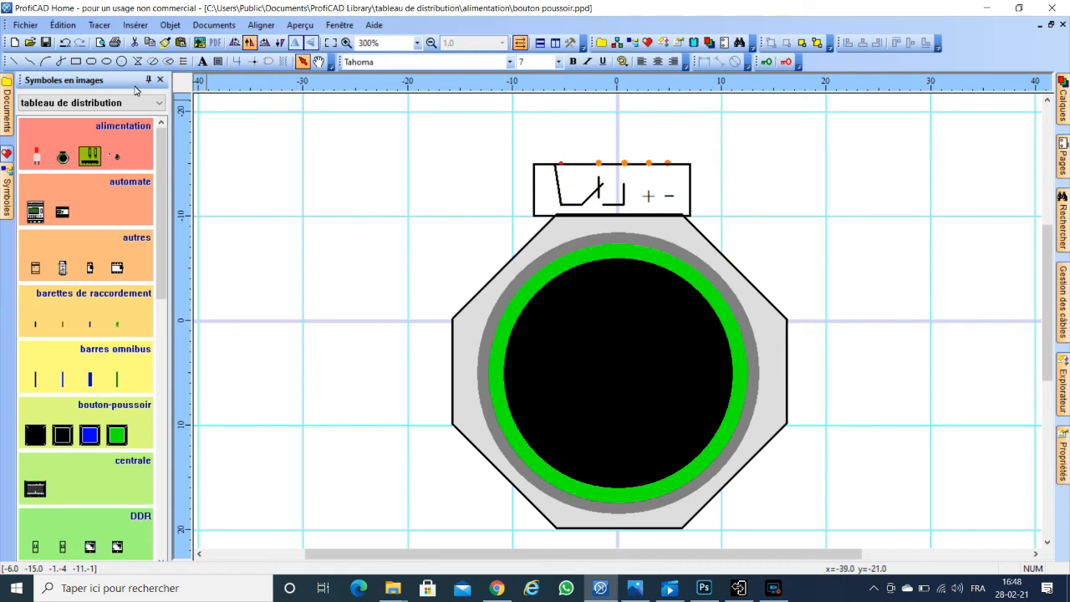
pyautogui.click(65, 42)
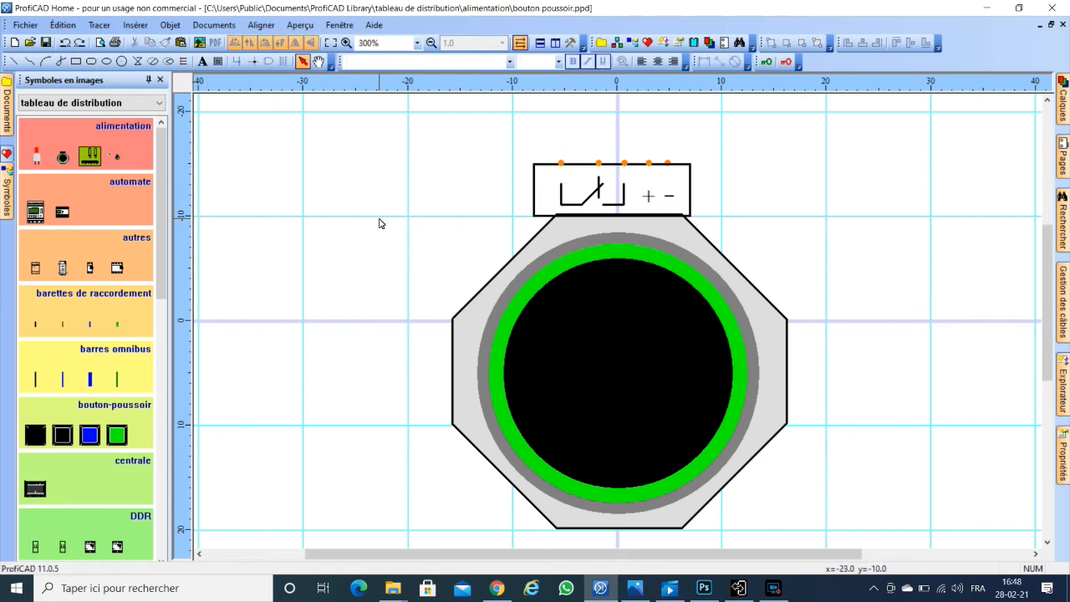
# - Set the left contact line's first point to y -150 and its line thickness to 4
pyautogui.doubleClick(575, 208)
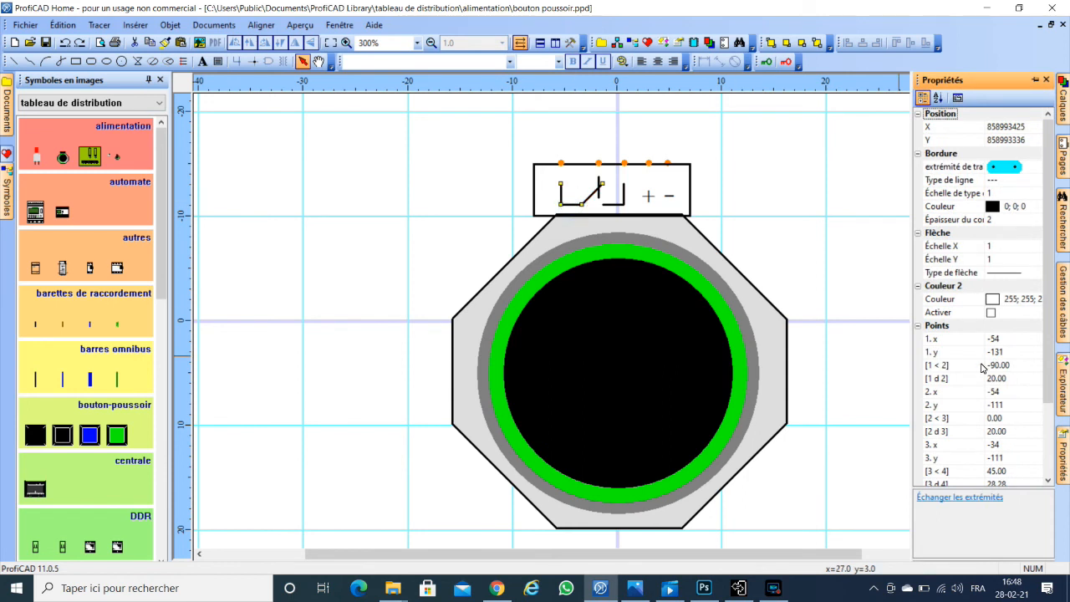
pyautogui.click(1027, 342)
pyautogui.click(1038, 341)
pyautogui.click(1038, 341)
pyautogui.click(1038, 338)
pyautogui.click(1038, 338)
pyautogui.click(1036, 352)
pyautogui.click(1036, 350)
pyautogui.click(1035, 356)
pyautogui.click(1036, 356)
pyautogui.click(1036, 357)
pyautogui.click(1036, 357)
pyautogui.click(1035, 357)
pyautogui.click(1036, 357)
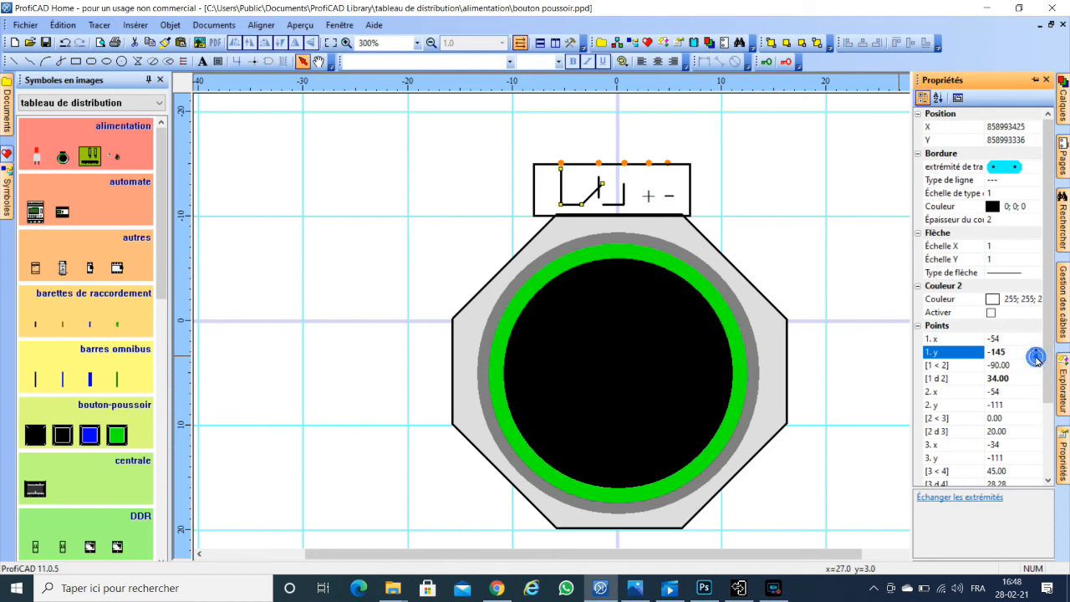
pyautogui.click(1035, 357)
pyautogui.click(1036, 357)
pyautogui.click(1035, 357)
pyautogui.click(1000, 221)
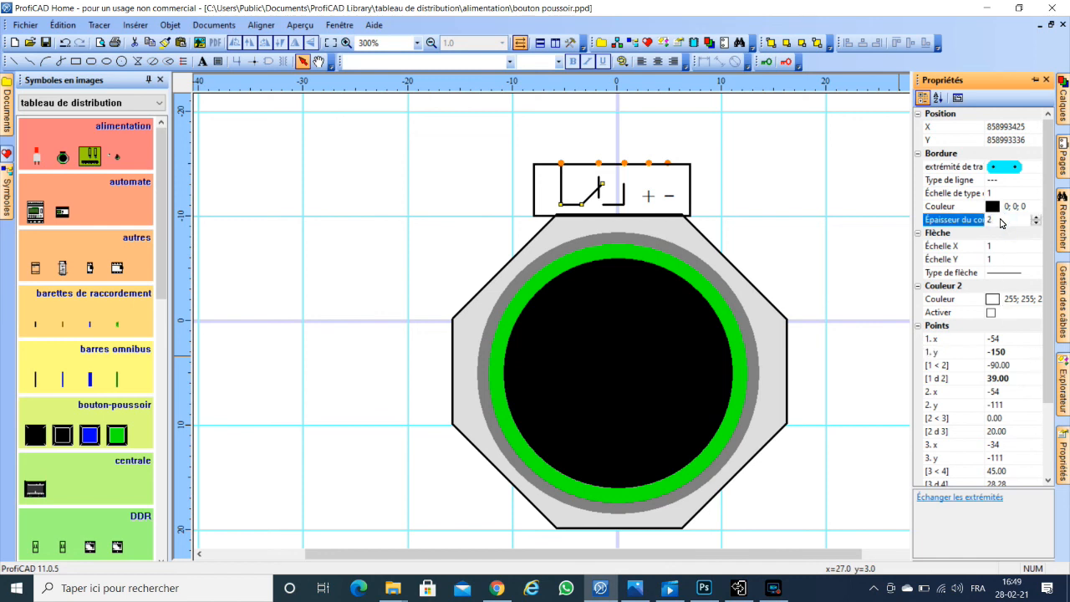
pyautogui.click(853, 190)
# - Set the first point of the short vertical contact line to y -150 and its line thickness to 4
pyautogui.doubleClick(600, 197)
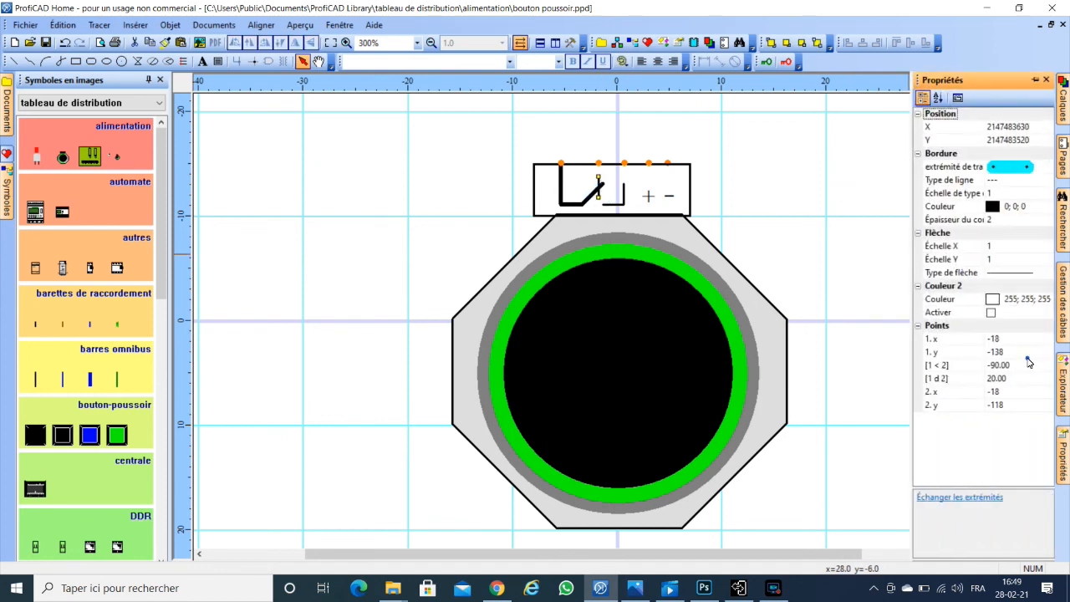
pyautogui.click(1026, 351)
pyautogui.click(1046, 349)
pyautogui.click(1046, 349)
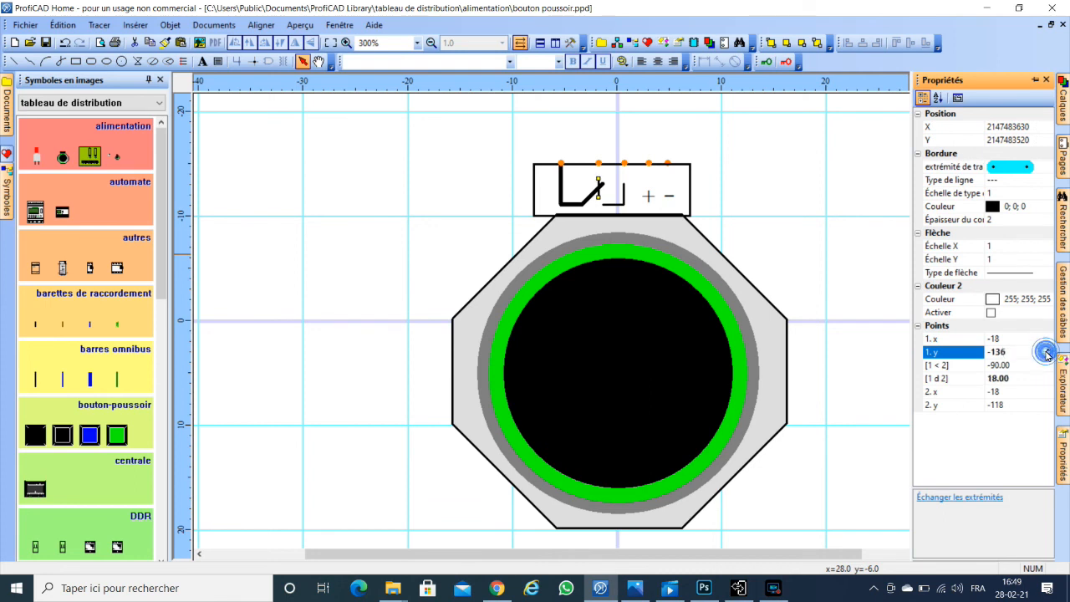
pyautogui.click(1047, 356)
pyautogui.click(1046, 357)
pyautogui.click(1046, 357)
pyautogui.click(1046, 357)
pyautogui.click(1047, 356)
pyautogui.click(1047, 357)
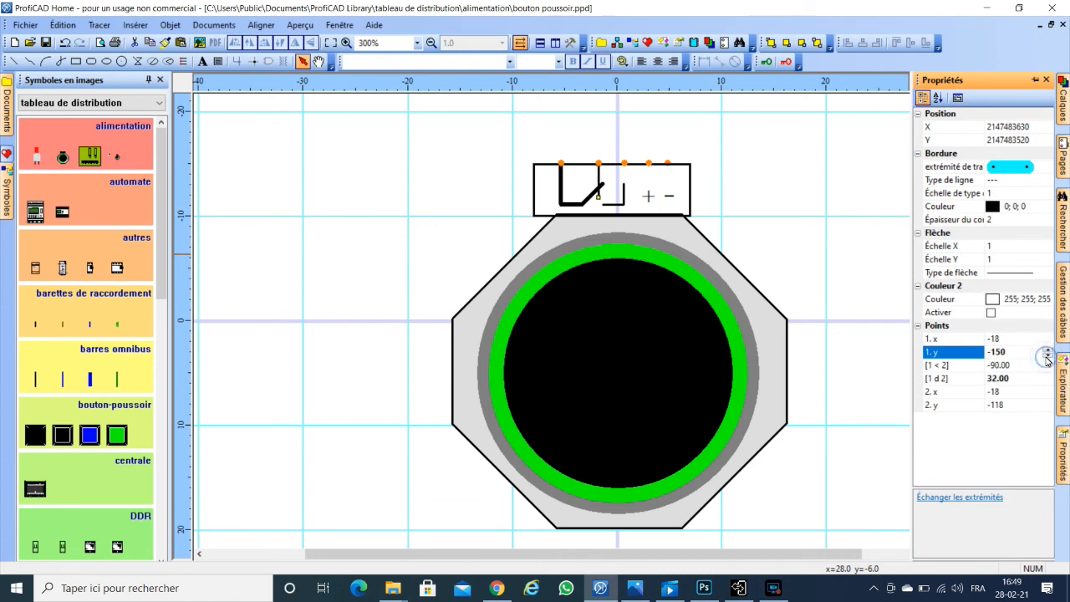
pyautogui.click(1005, 220)
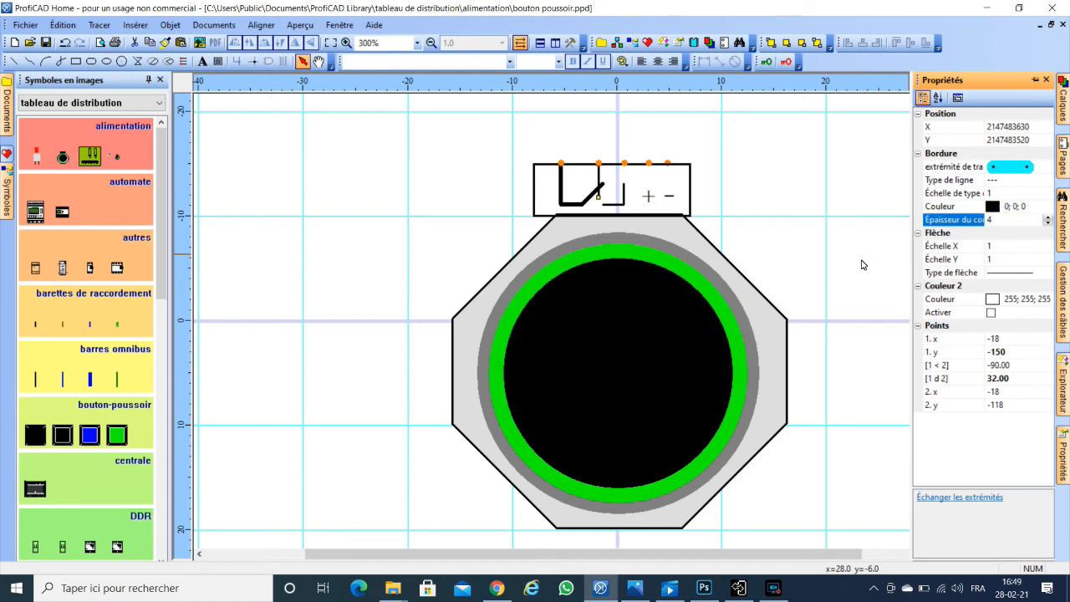
# - Set the line thickness of the right contact line to 4
pyautogui.click(623, 198)
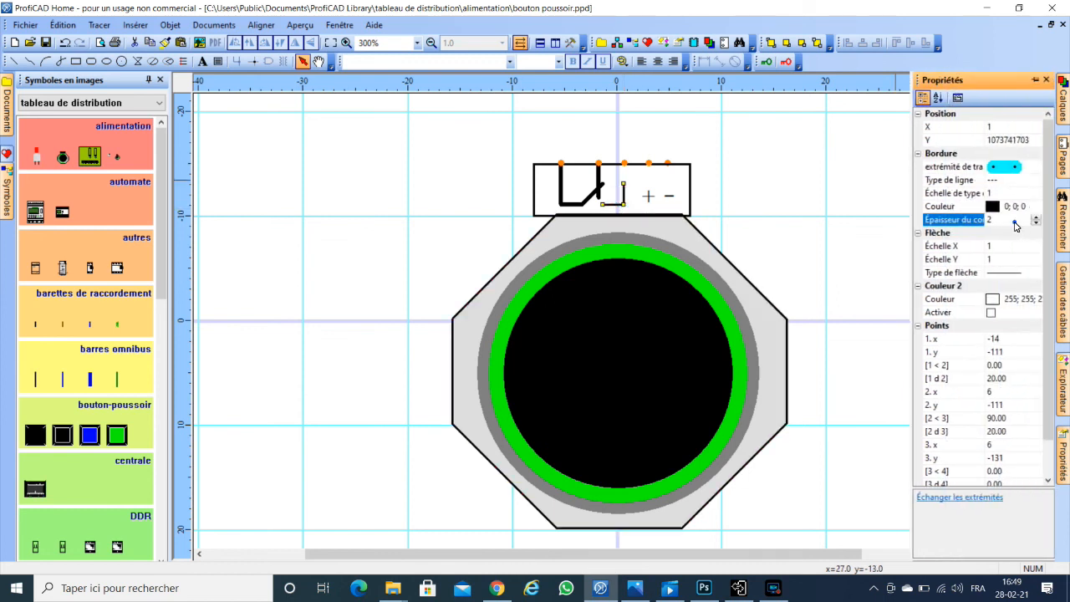
pyautogui.press('BackSpace')
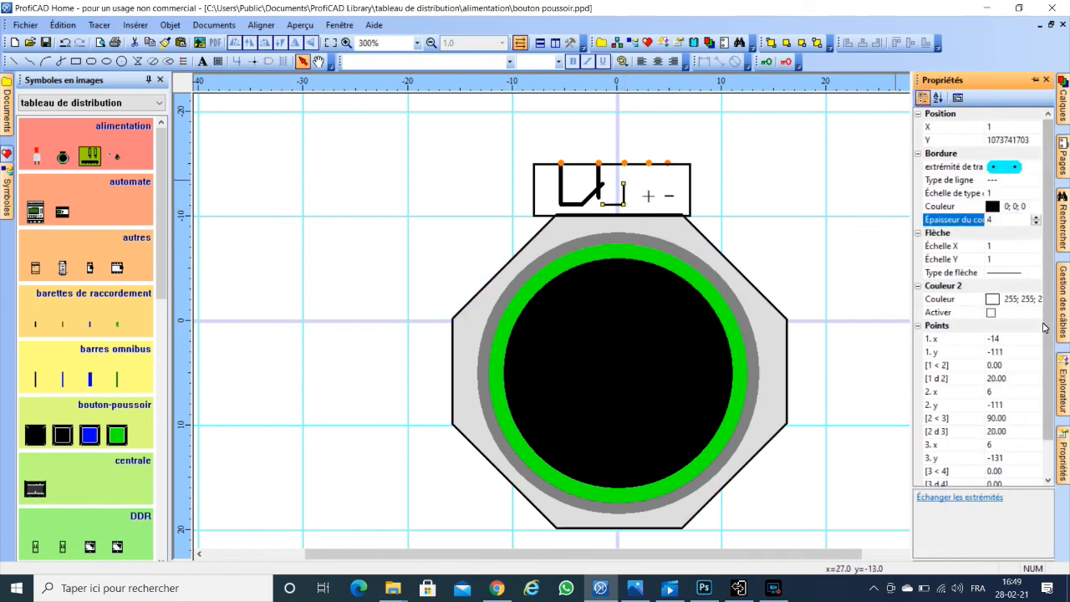
pyautogui.click(1029, 353)
pyautogui.click(1037, 357)
pyautogui.click(1036, 357)
pyautogui.click(1036, 351)
pyautogui.click(1037, 351)
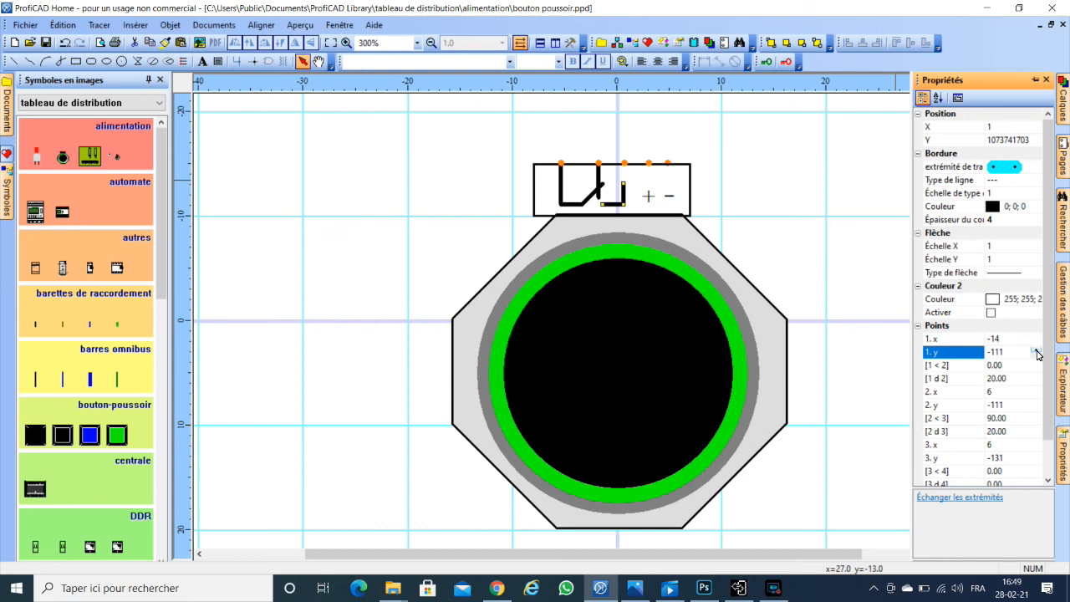
pyautogui.click(1034, 392)
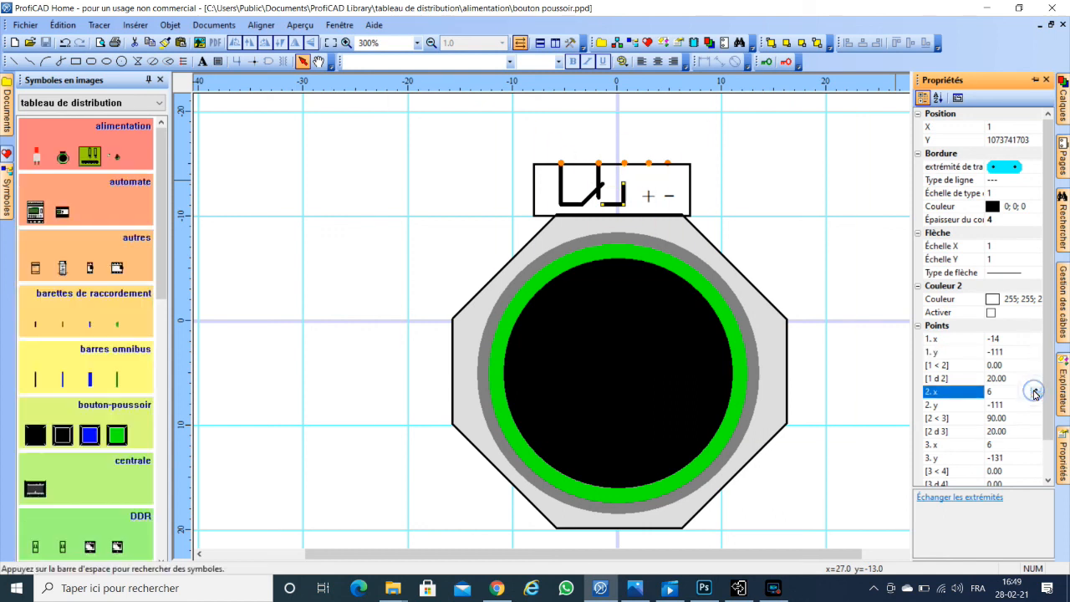
pyautogui.click(1034, 406)
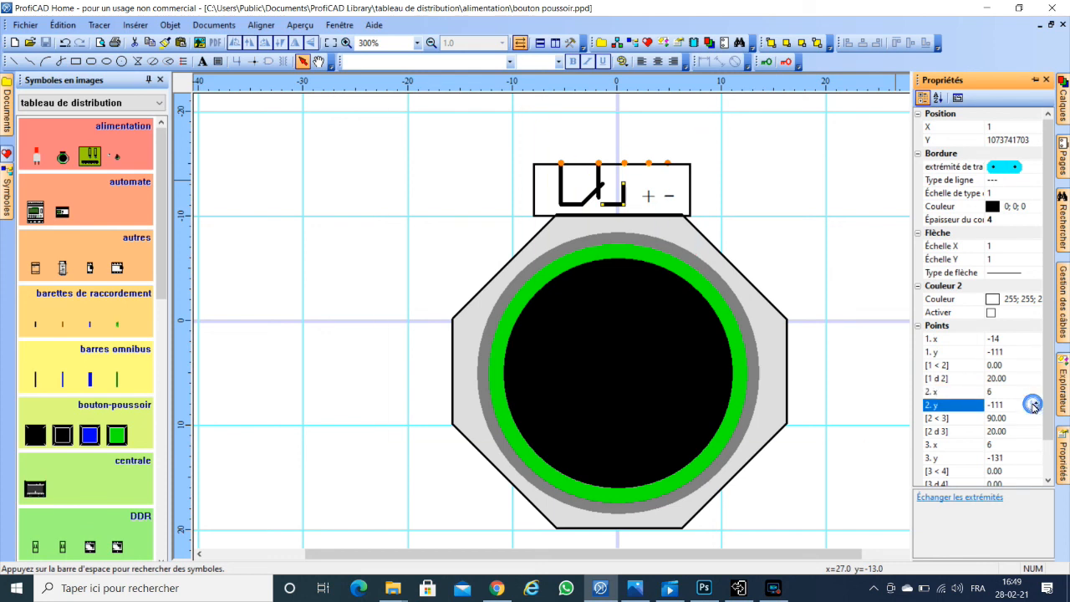
pyautogui.click(1034, 393)
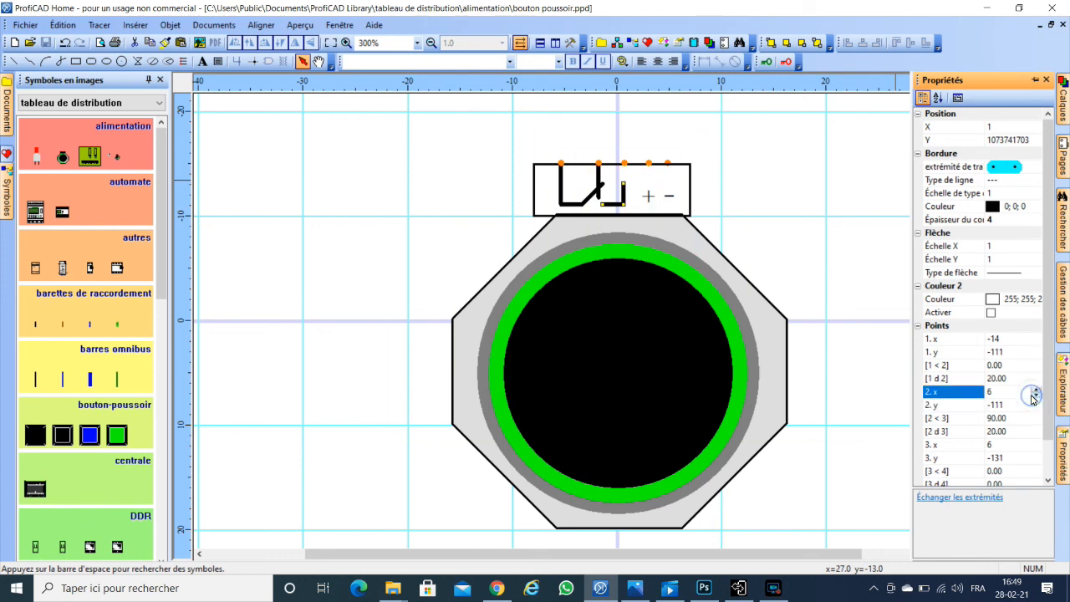
pyautogui.press('Up')
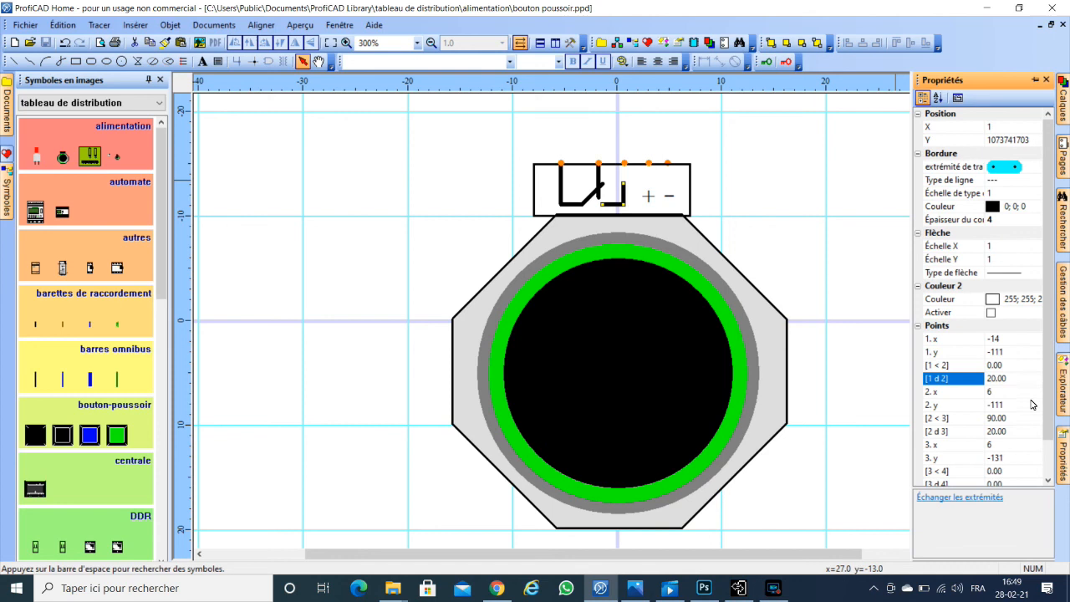
pyautogui.click(1031, 421)
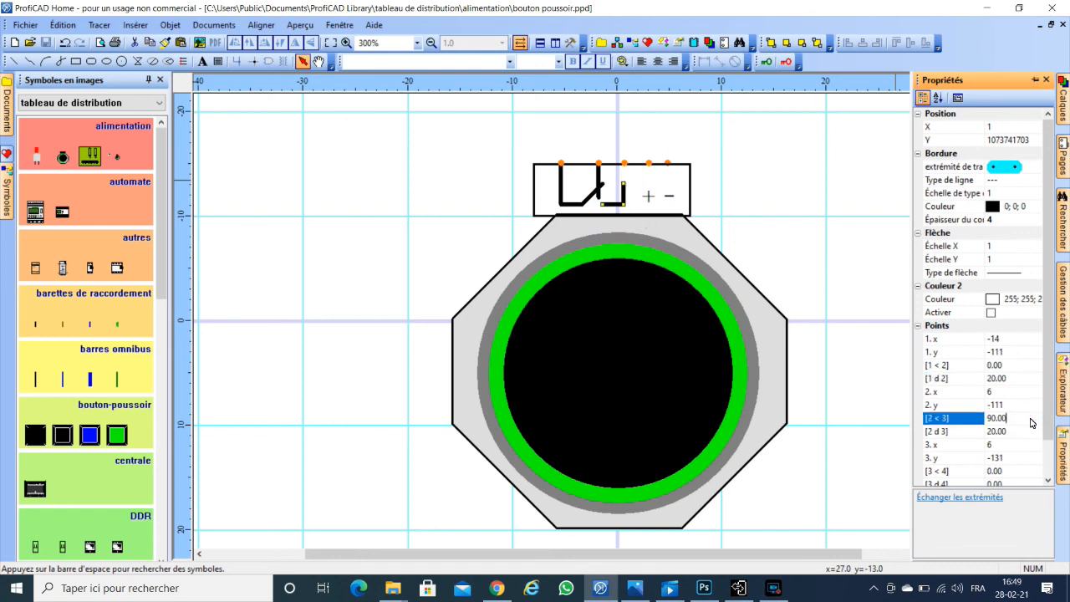
pyautogui.click(1026, 443)
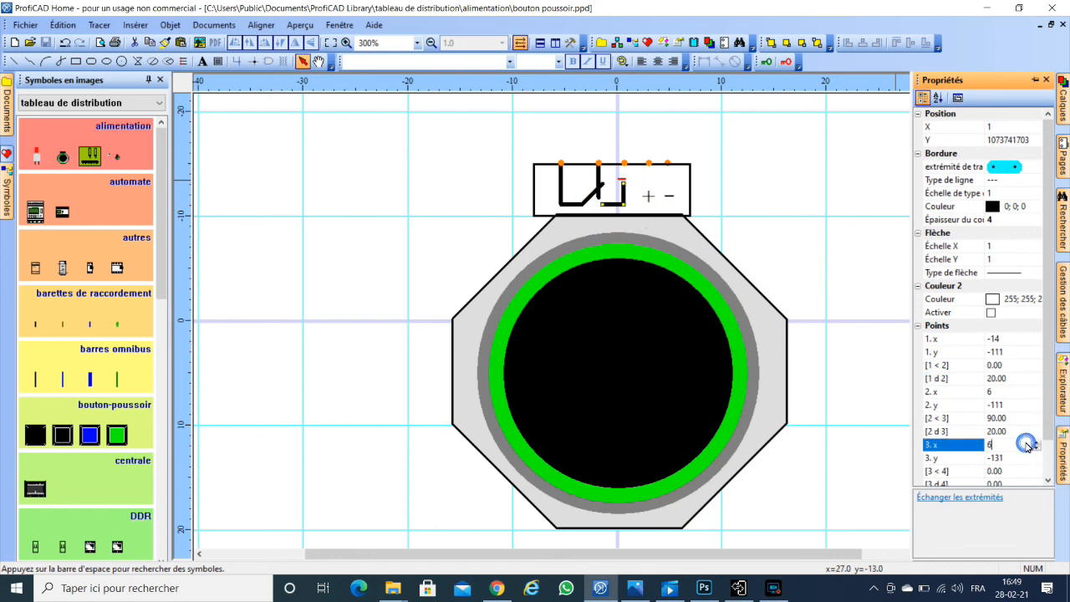
pyautogui.click(1035, 448)
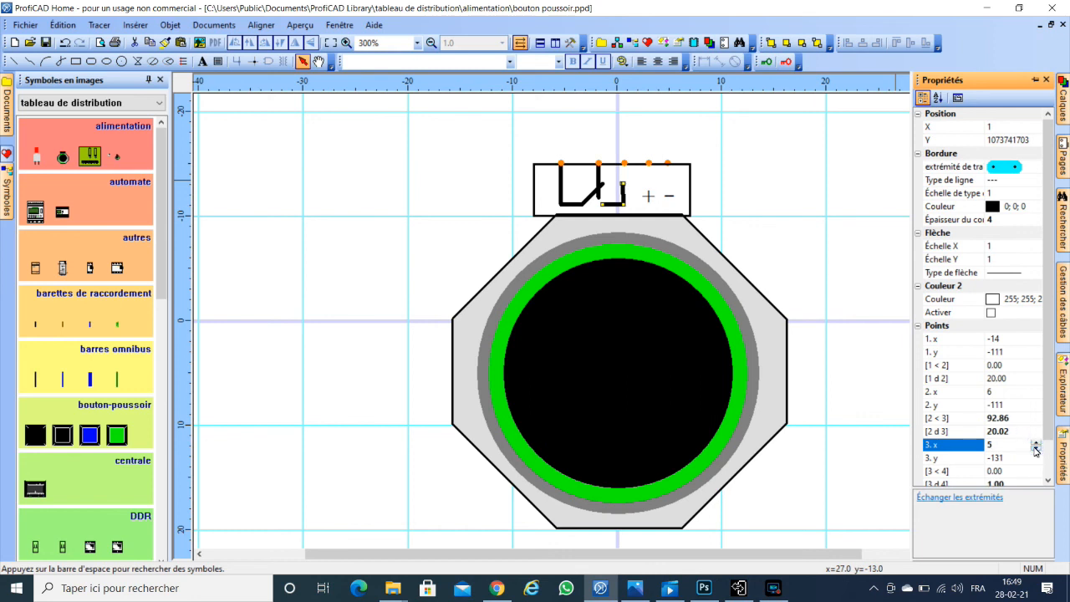
pyautogui.click(1035, 443)
# - Raise the third point of the right contact line vertically to the connection point on the rectangle's top edge
pyautogui.click(1033, 458)
pyautogui.click(1035, 463)
pyautogui.click(1035, 462)
pyautogui.click(1036, 465)
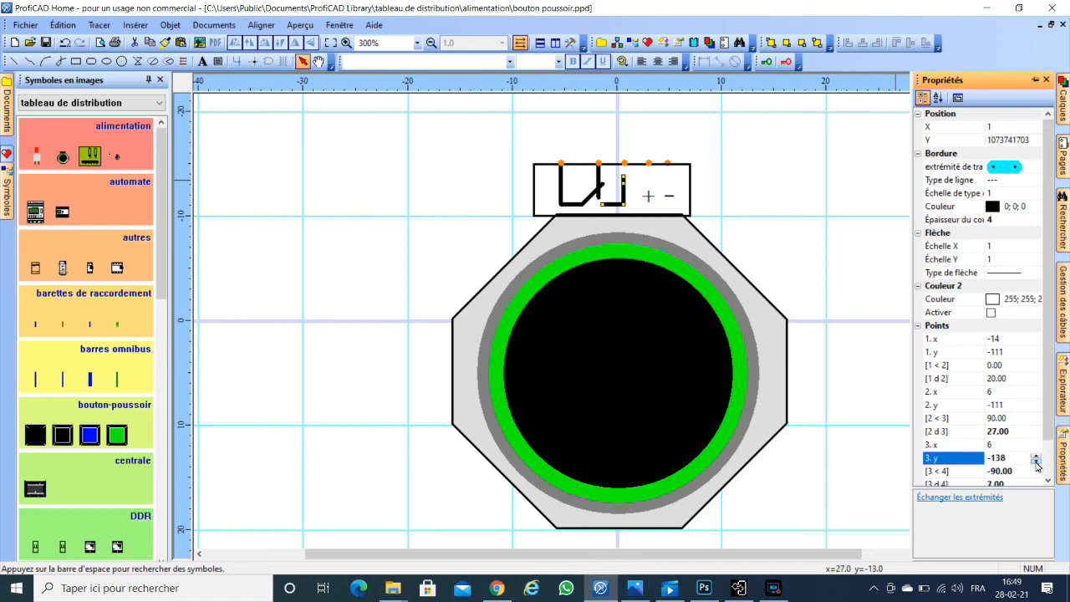
pyautogui.click(1036, 465)
pyautogui.click(1035, 465)
pyautogui.click(1035, 465)
pyautogui.click(870, 361)
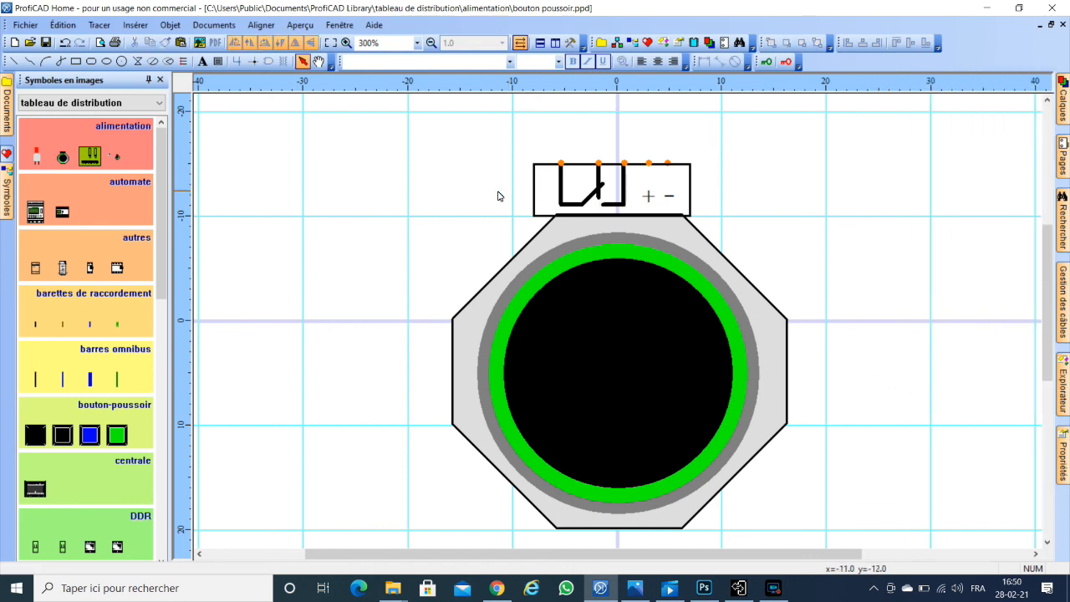
# - Nudge the rectangle up by 0.1 mm and set the font size of its plus/minus label to 8
pyautogui.click(549, 170)
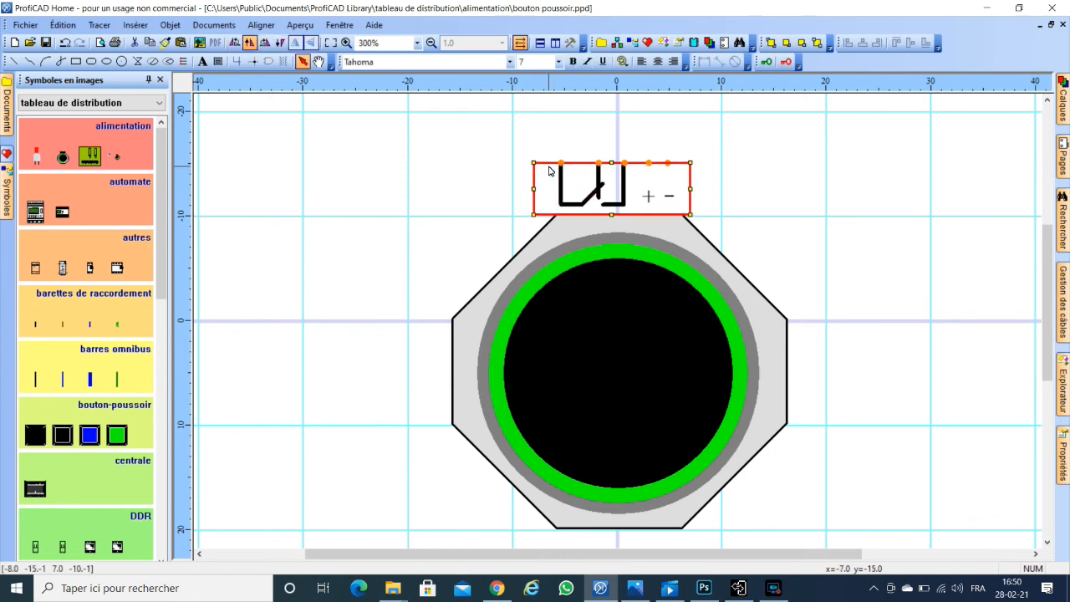
pyautogui.click(451, 179)
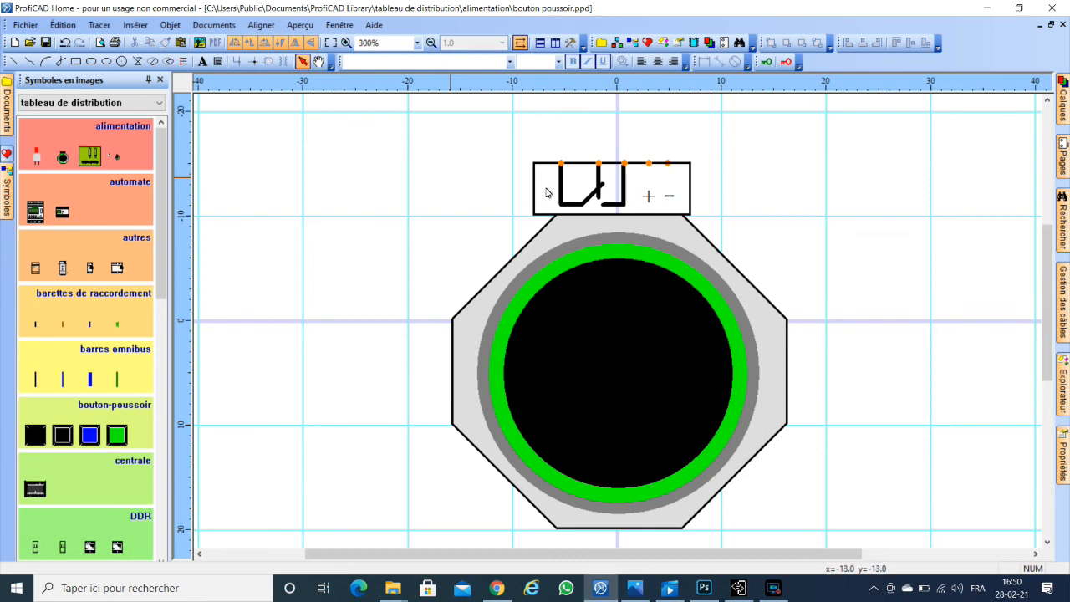
pyautogui.click(648, 194)
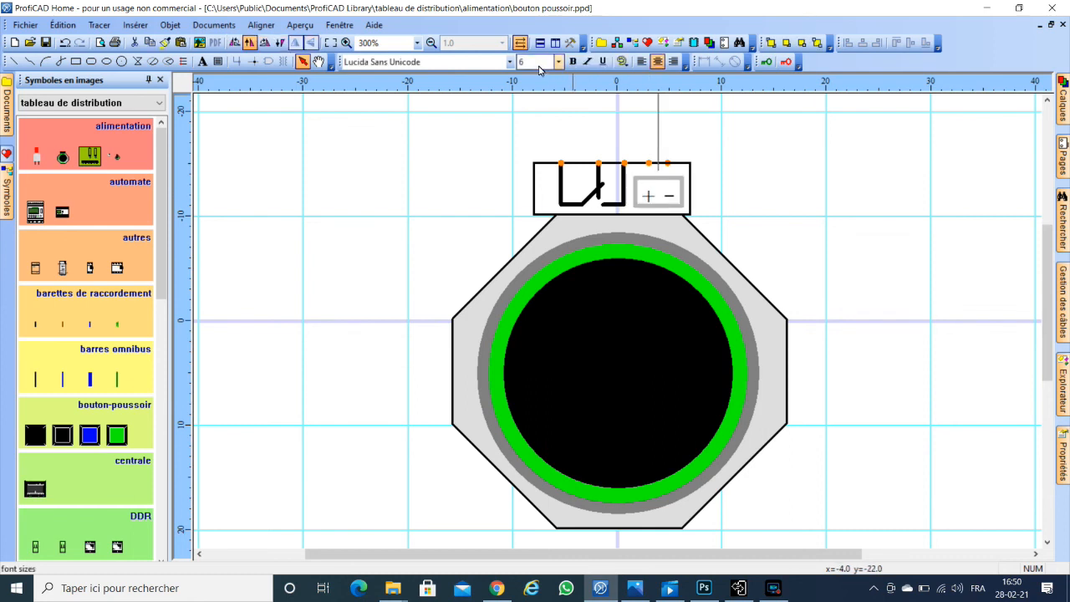
pyautogui.write('8')
pyautogui.press('Return')
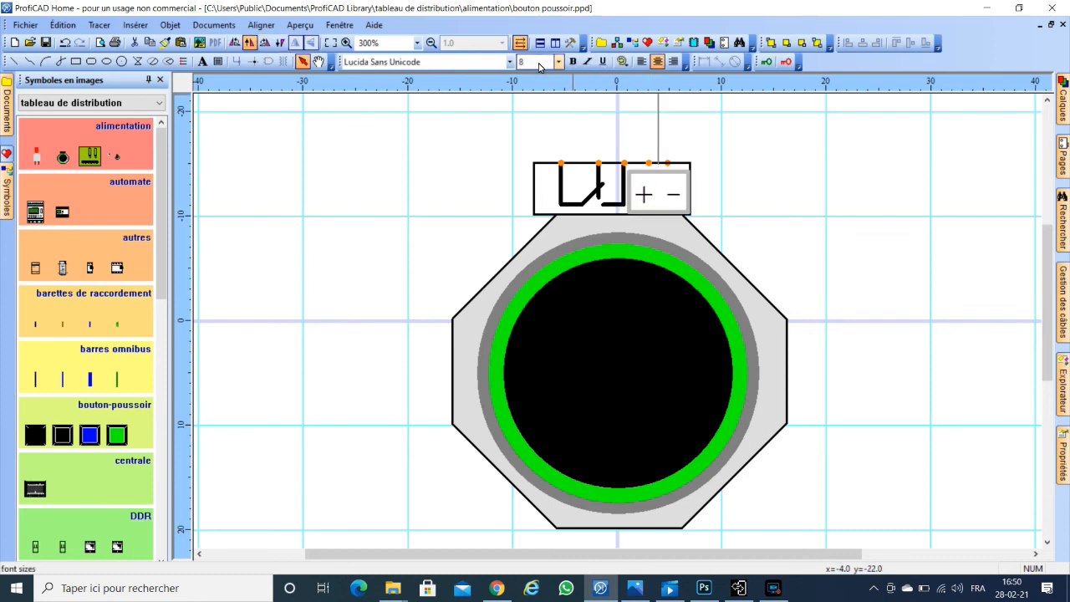
pyautogui.click(435, 151)
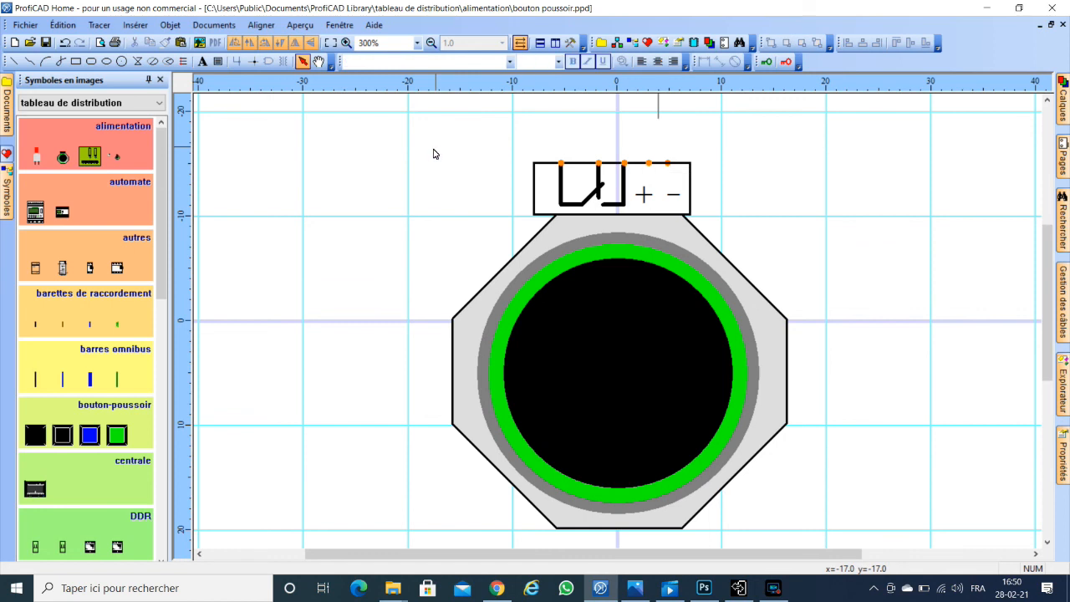
# - Save the edited push-button symbol and close its drawing
pyautogui.click(46, 43)
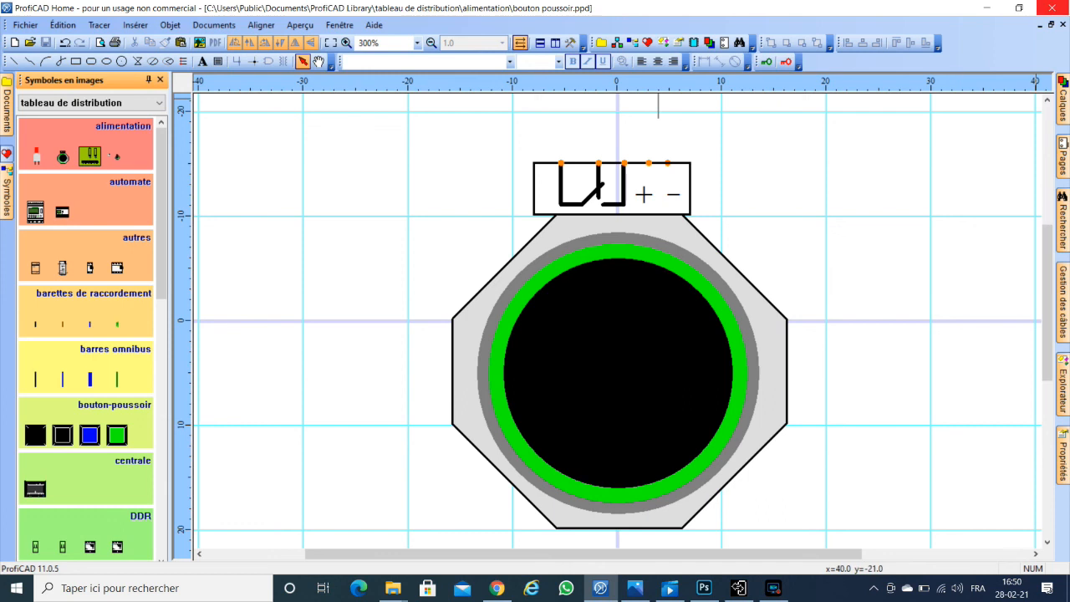
pyautogui.click(1063, 24)
# - Place the updated push-button symbol from the alimentation category between the terminal strip and the PRASTEL M2000-BT unit, scaled to about 0.62
pyautogui.click(63, 155)
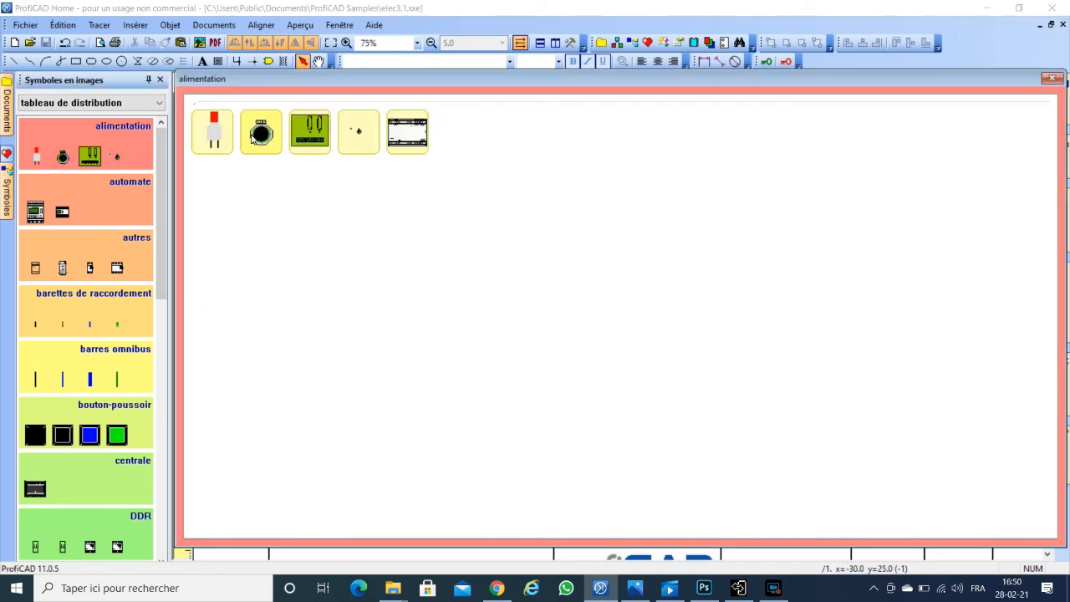
pyautogui.click(256, 135)
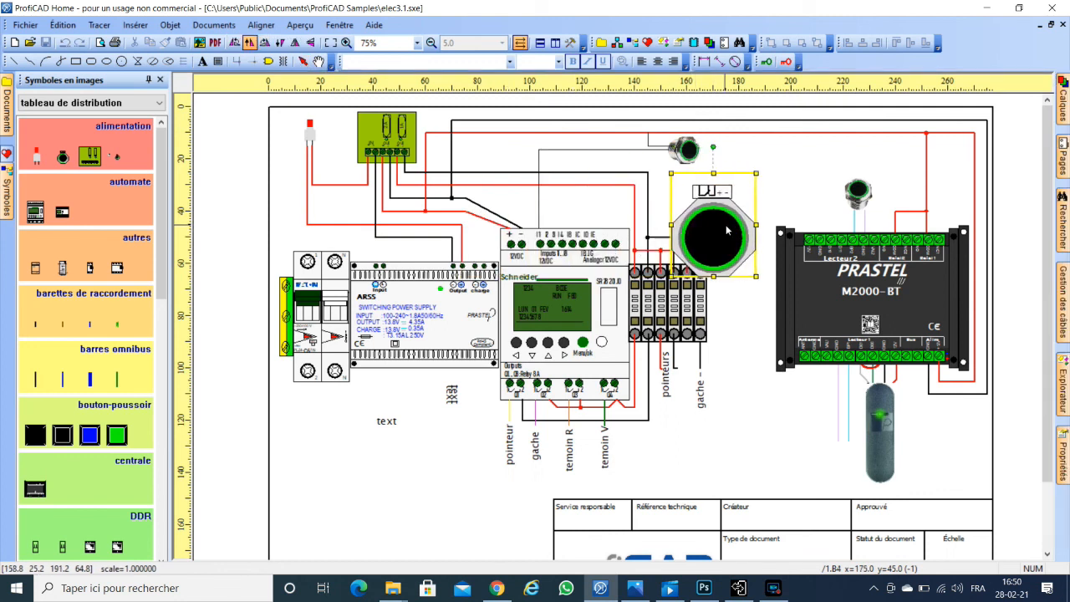
pyautogui.click(726, 230)
pyautogui.click(727, 233)
pyautogui.moveTo(770, 176); pyautogui.dragTo(736, 213)
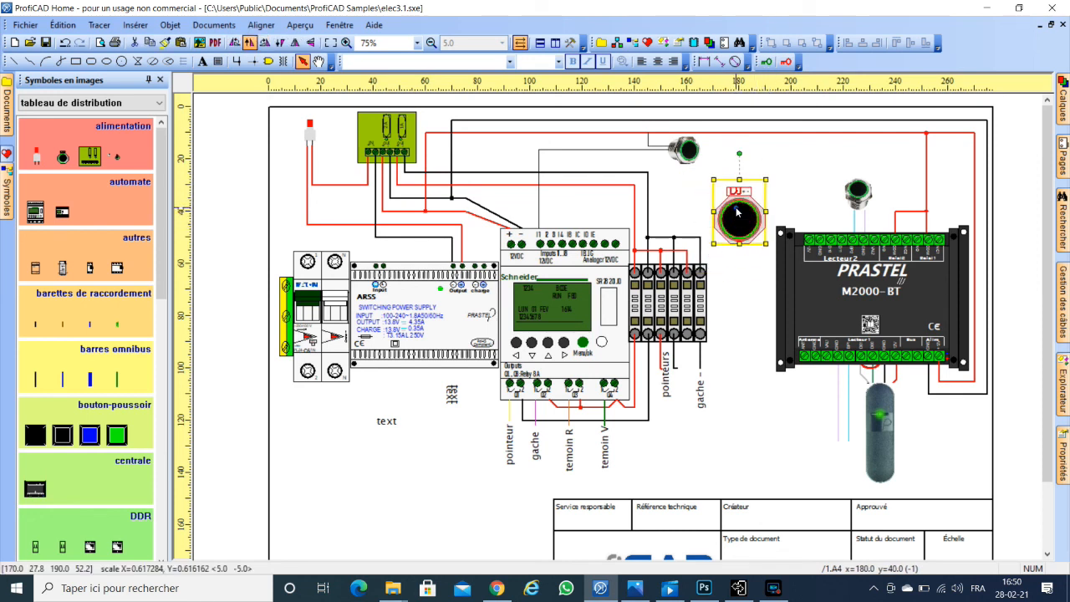